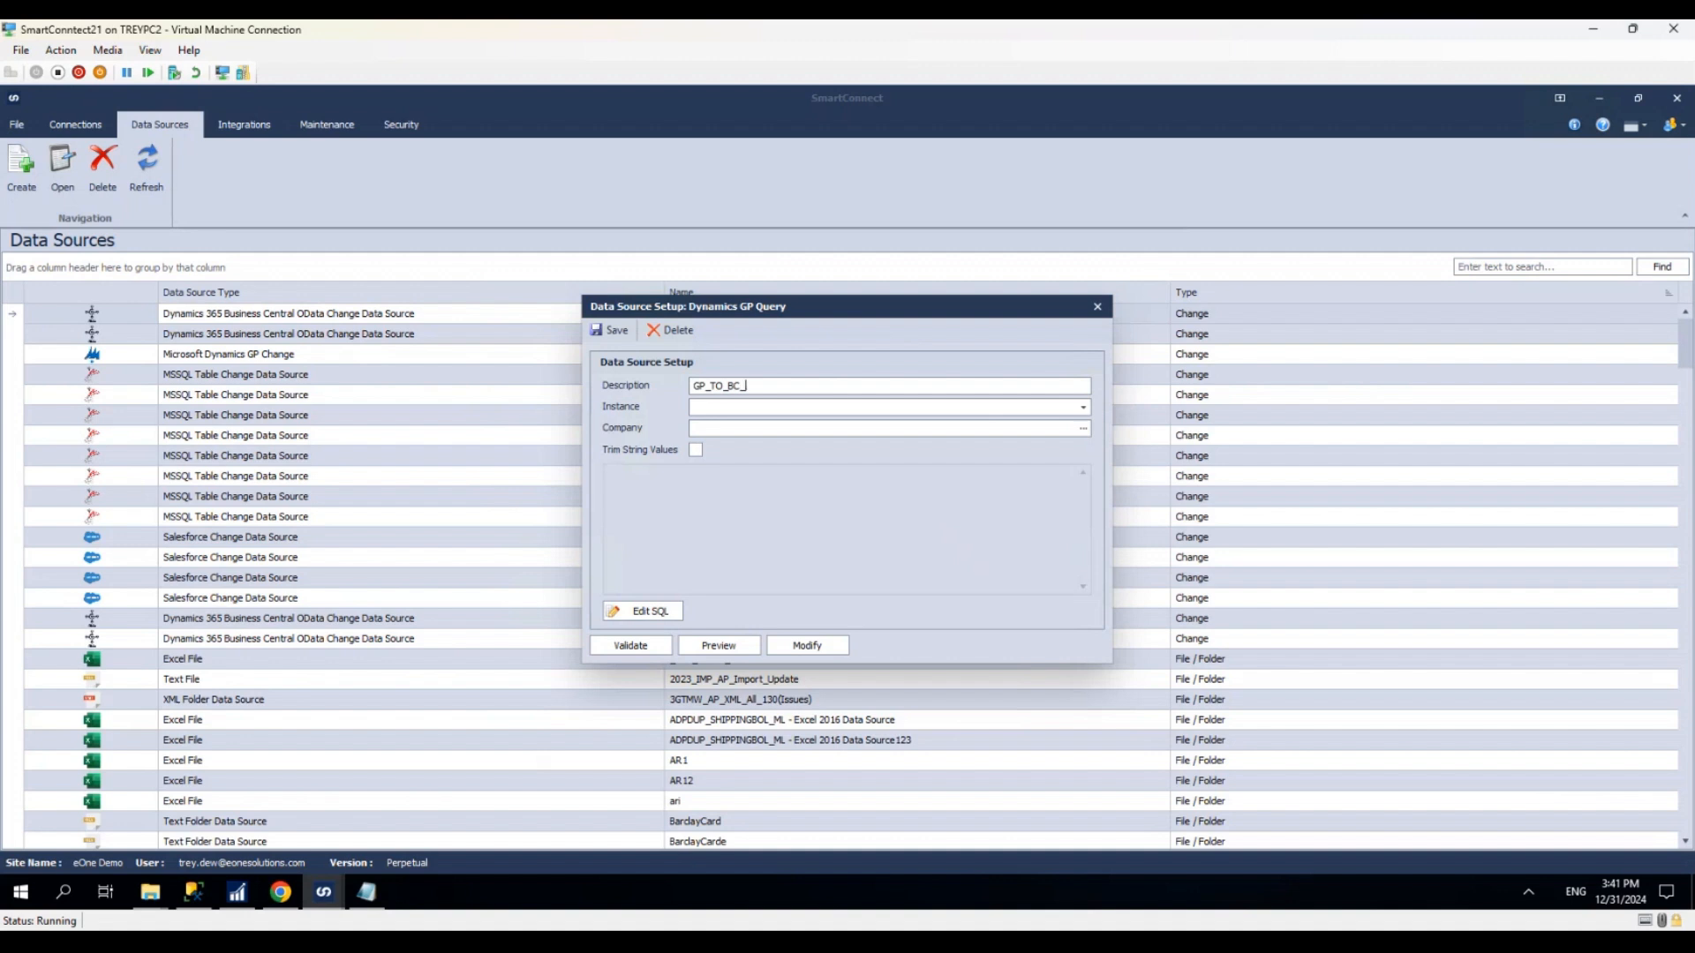
Step: Name the Dynamics GP query data source GP_TO_BC_Customers_template and set its instance to gp with company GPTWO
type("_template")
left_click(735, 409)
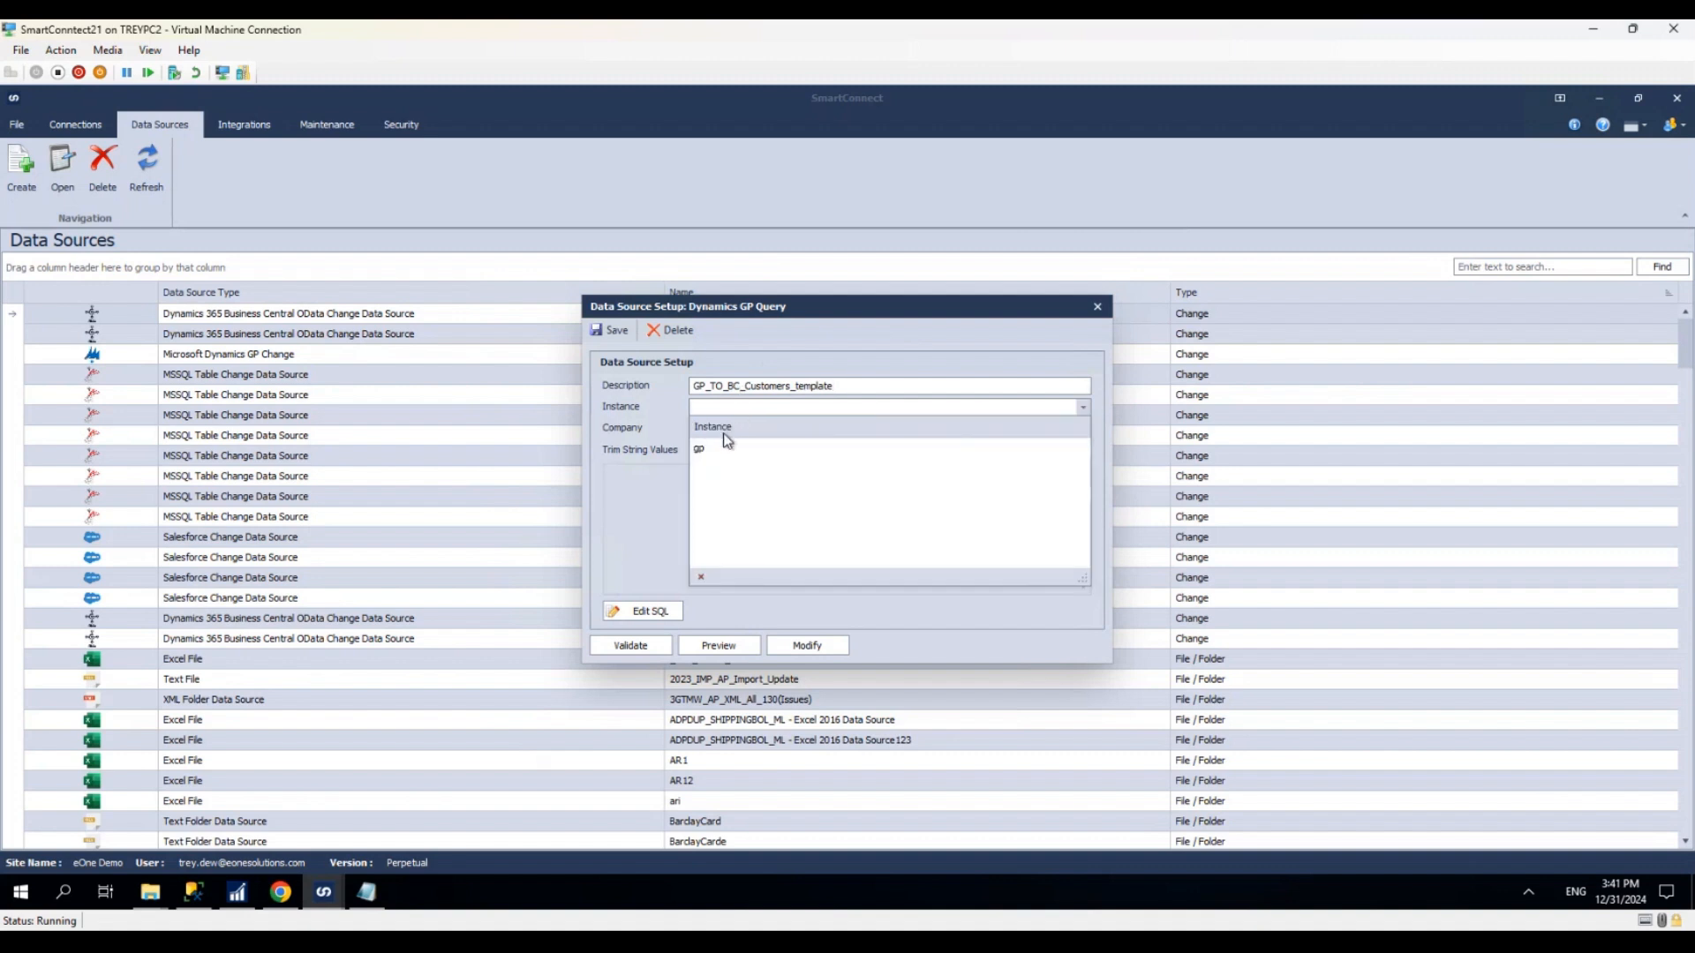
left_click(711, 451)
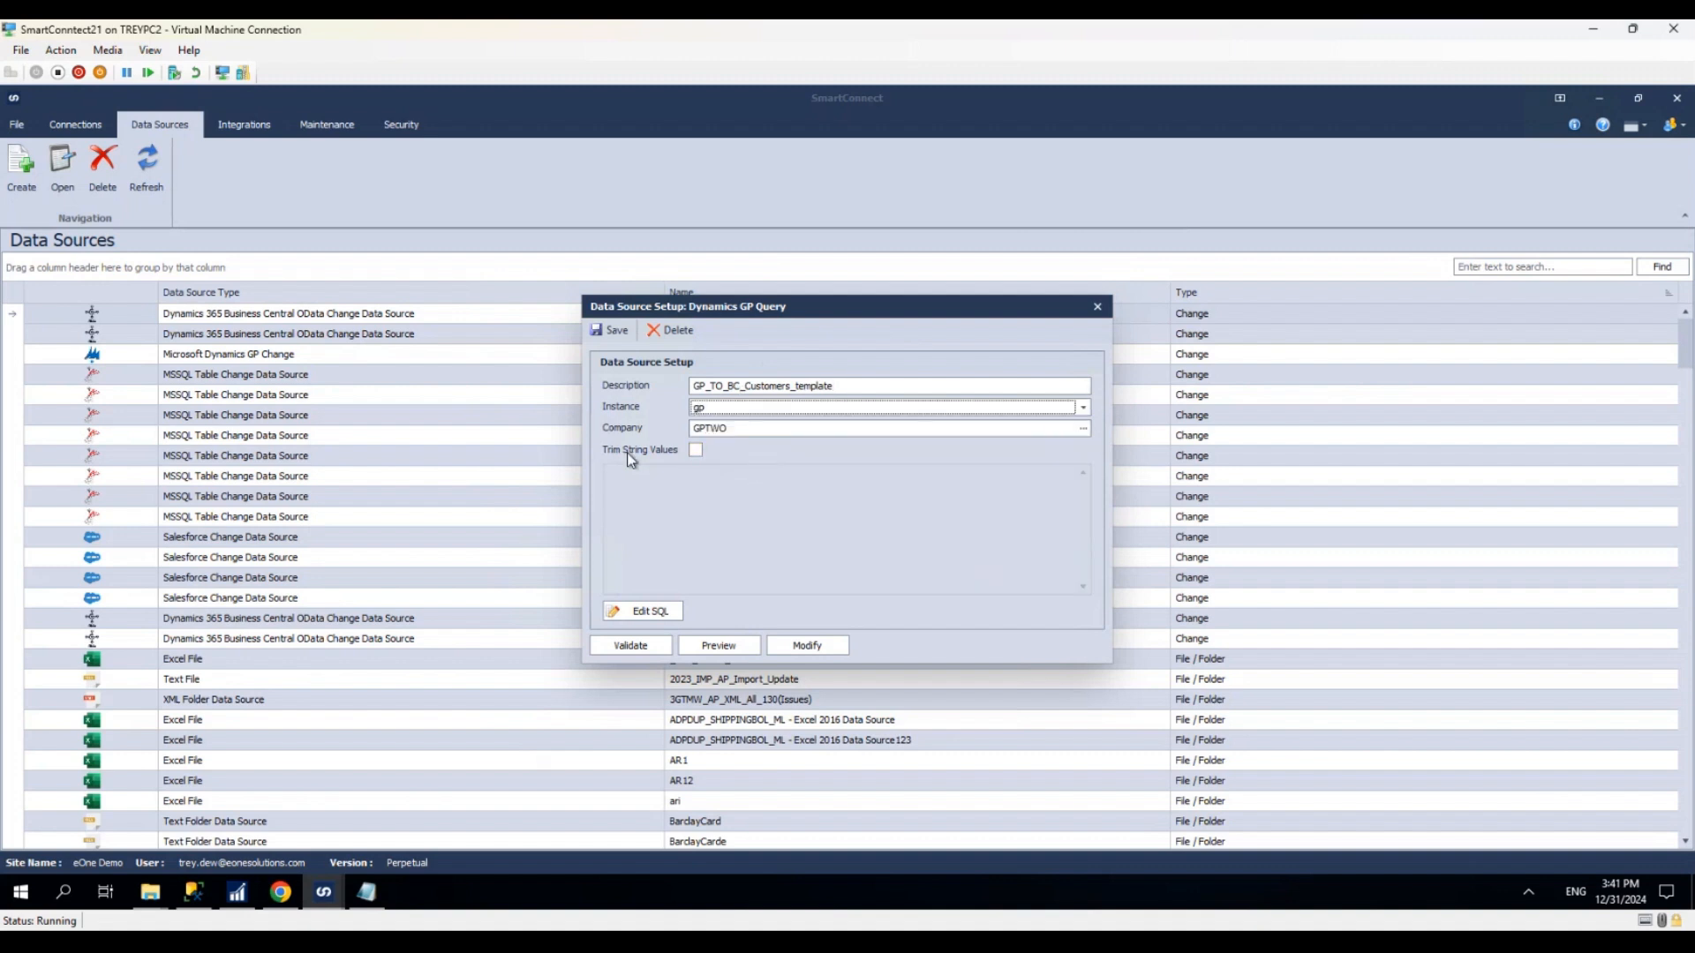
left_click(763, 429)
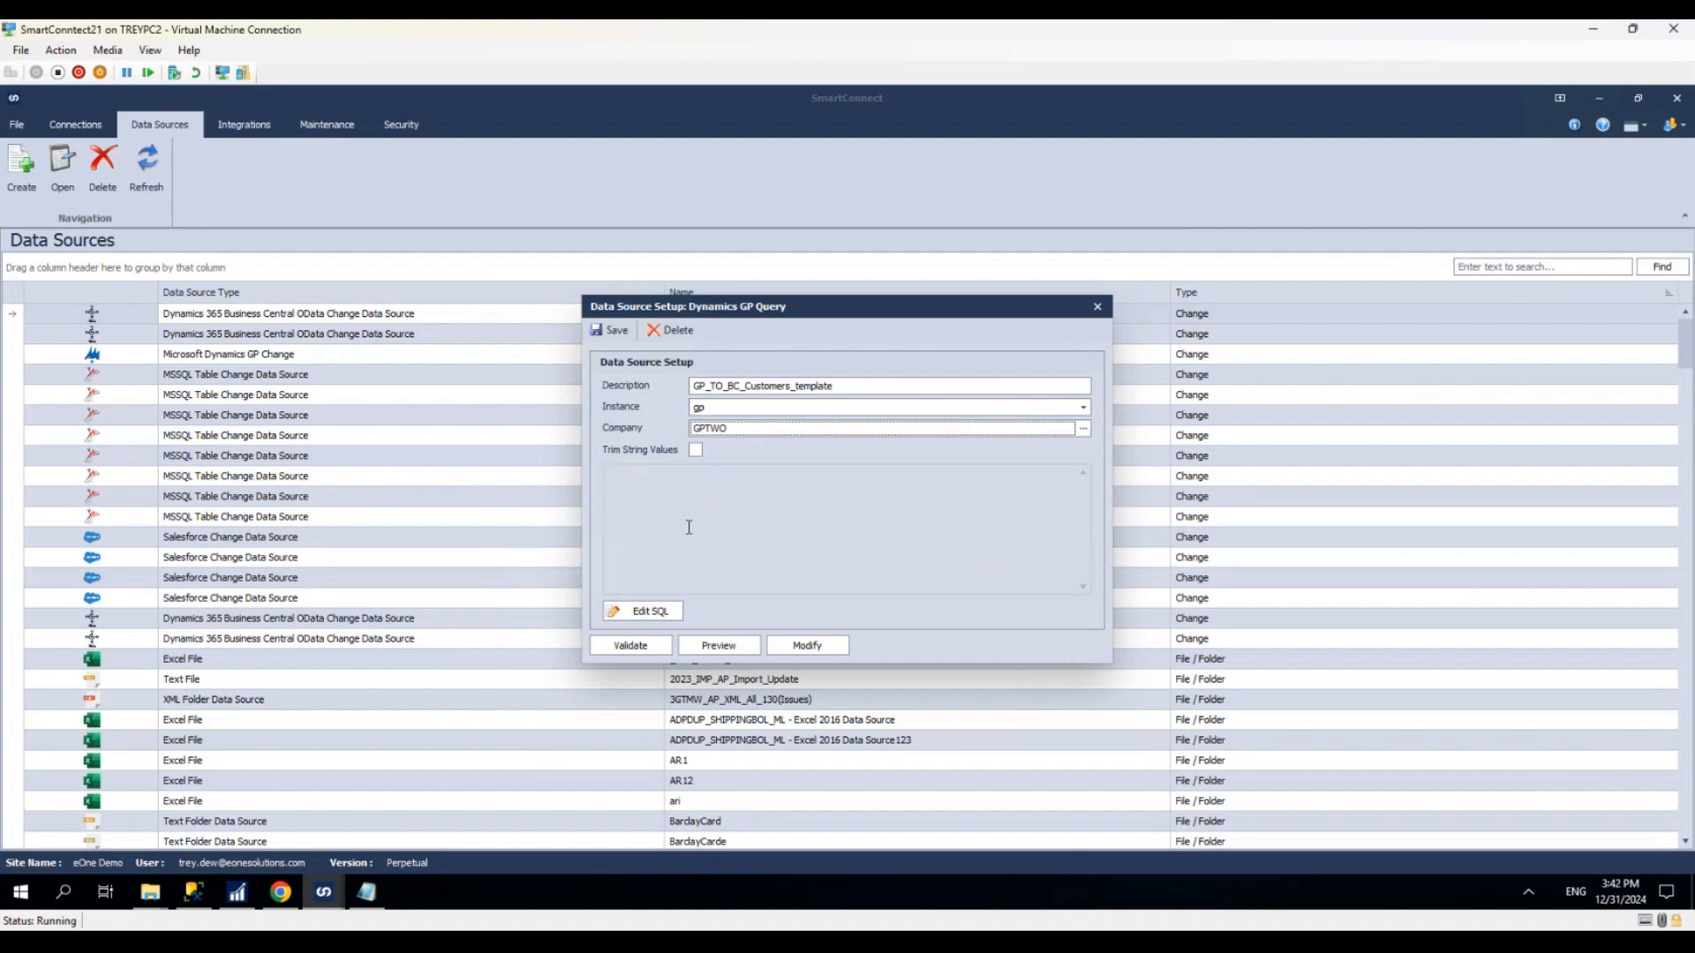
Step: Enter a SQL query selecting customer, address, phone and fax fields from RM00101 left-joined to RM00102 on CUSTNMBR, ordered by c.CUSTNMBR
left_click(658, 617)
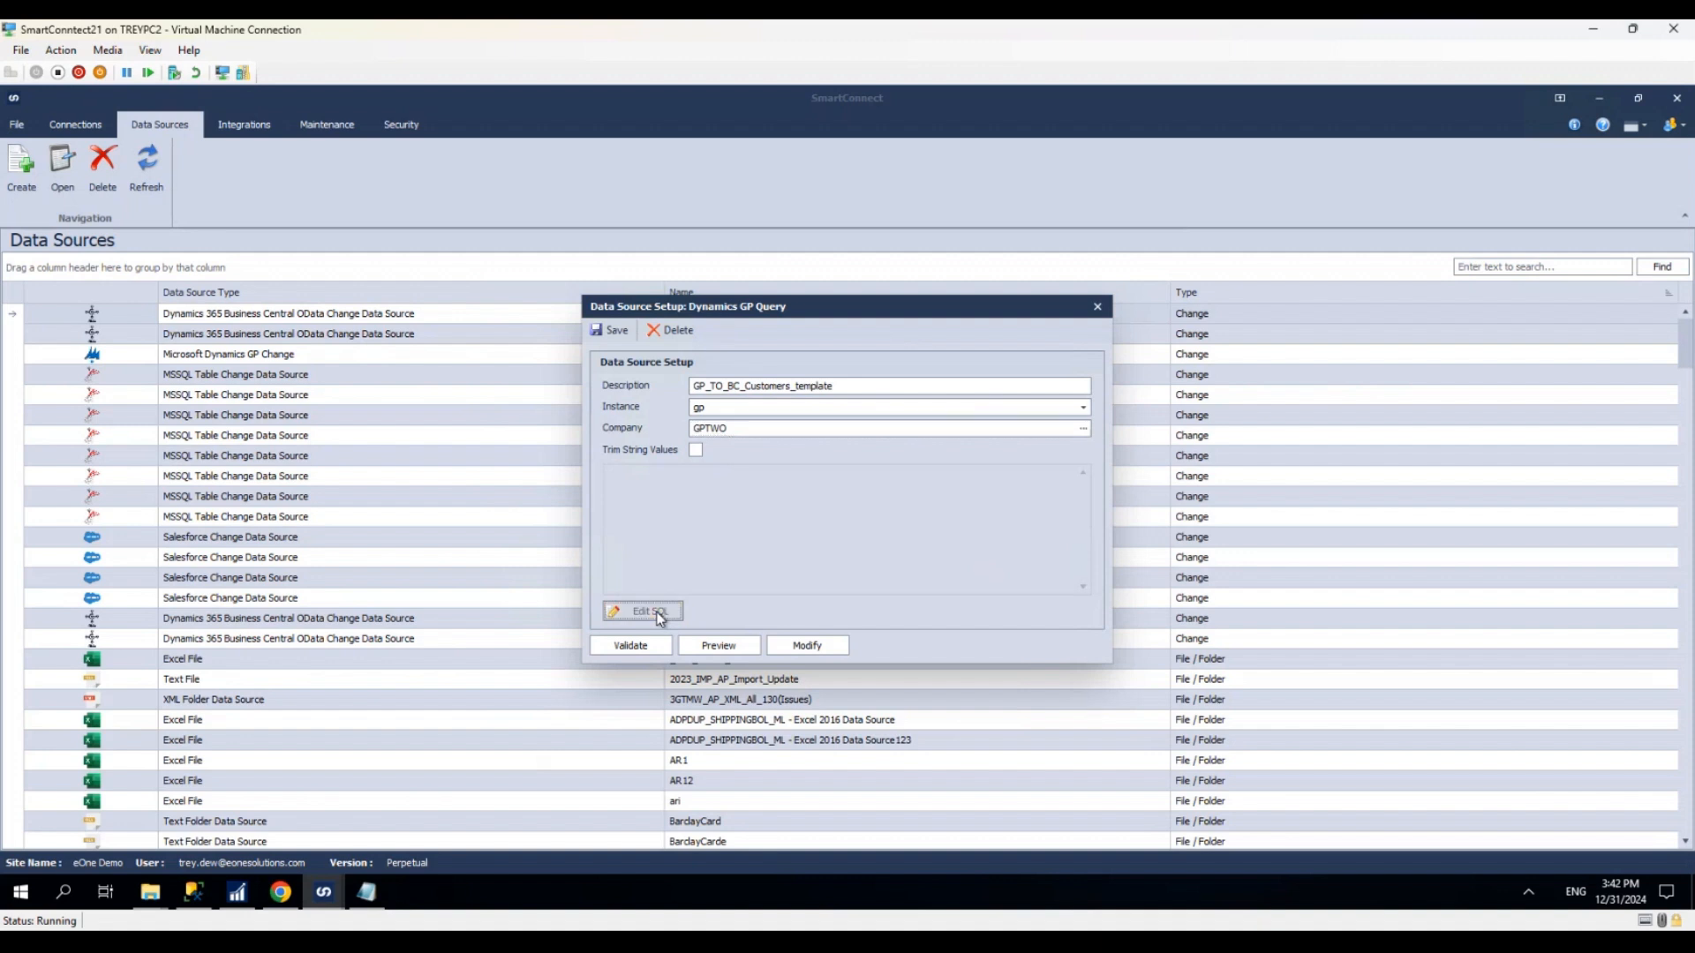
left_click(799, 516)
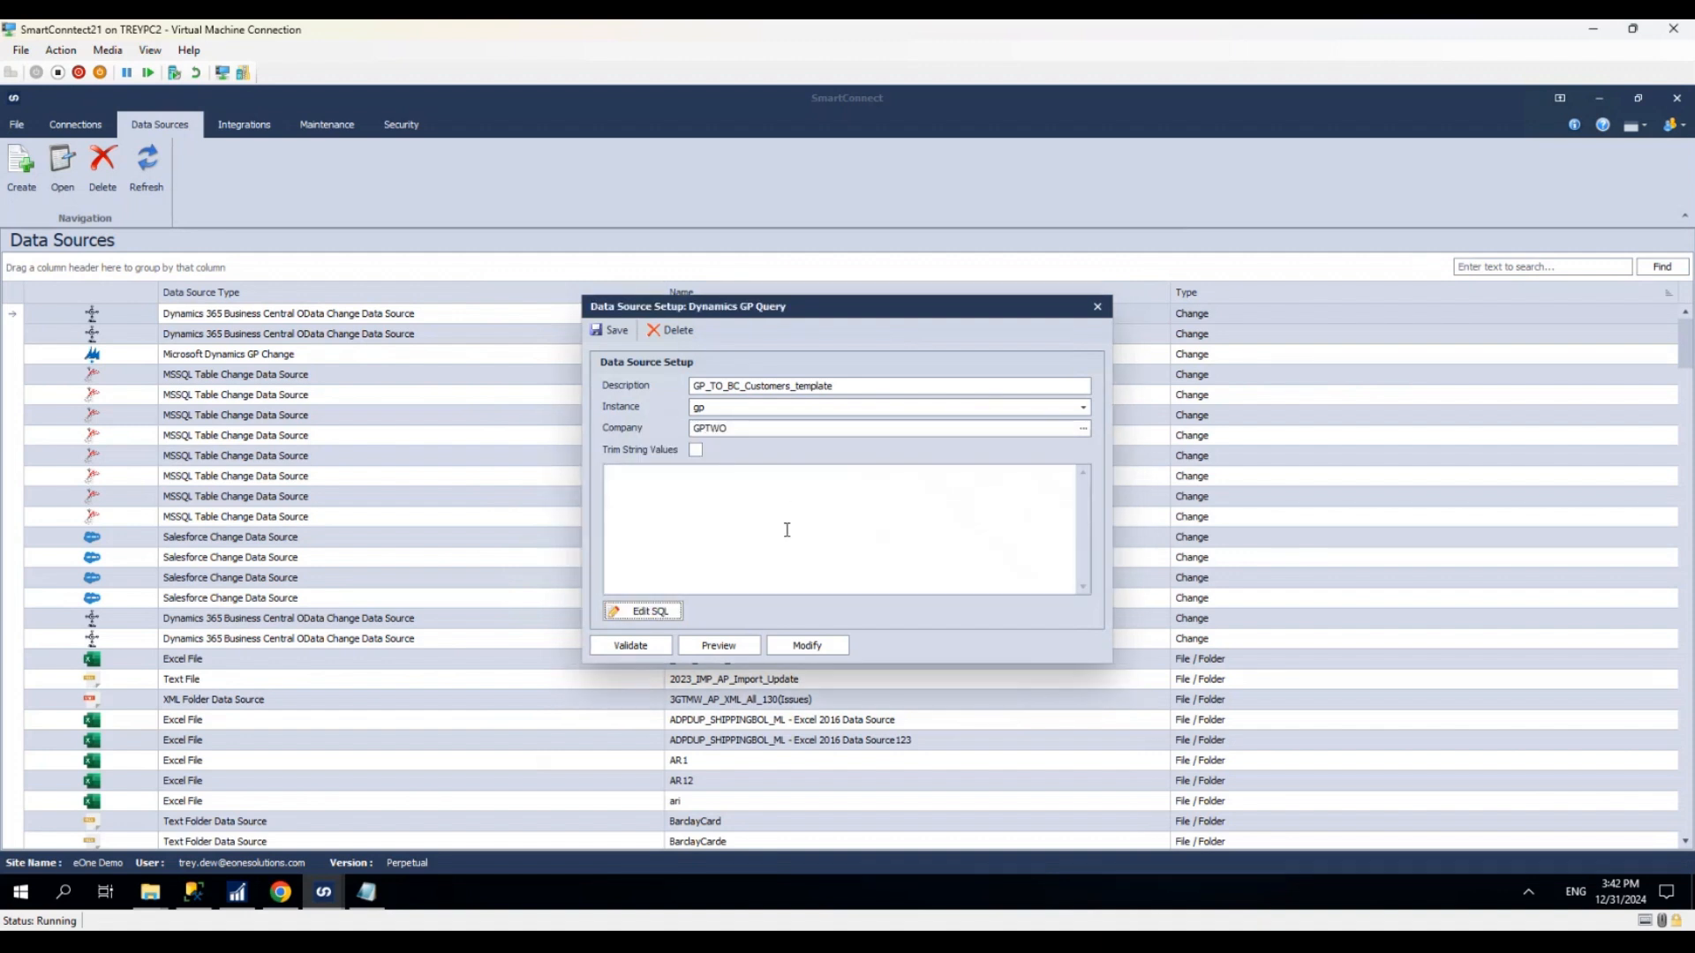
type("Selectc.CUSTNMBR AS CustomerNumber,c.CUSTNAME AS CustomerName,c.CUSTCLAS AS CustomerClass,a.ADRSCODE AS AddressCode,a.ADDRESS1 AS AddressLine1,a.ADDRESS2 AS AddressLine2,a.CITY AS City,a.STATE AS State,a.ZIP AS ZipCode,a.COUNTRY AS Country,a.PHONE1 AS Phone1,a.PHONE2 AS Phone2,a.PHONE3 AS Phone3,a.FAX AS FaxFROMRM00101 cLEFT JOINRM00102 a ON c.CUSTNMBR = a.CUSTNMBRORDER BYc.CUSTNMBR")
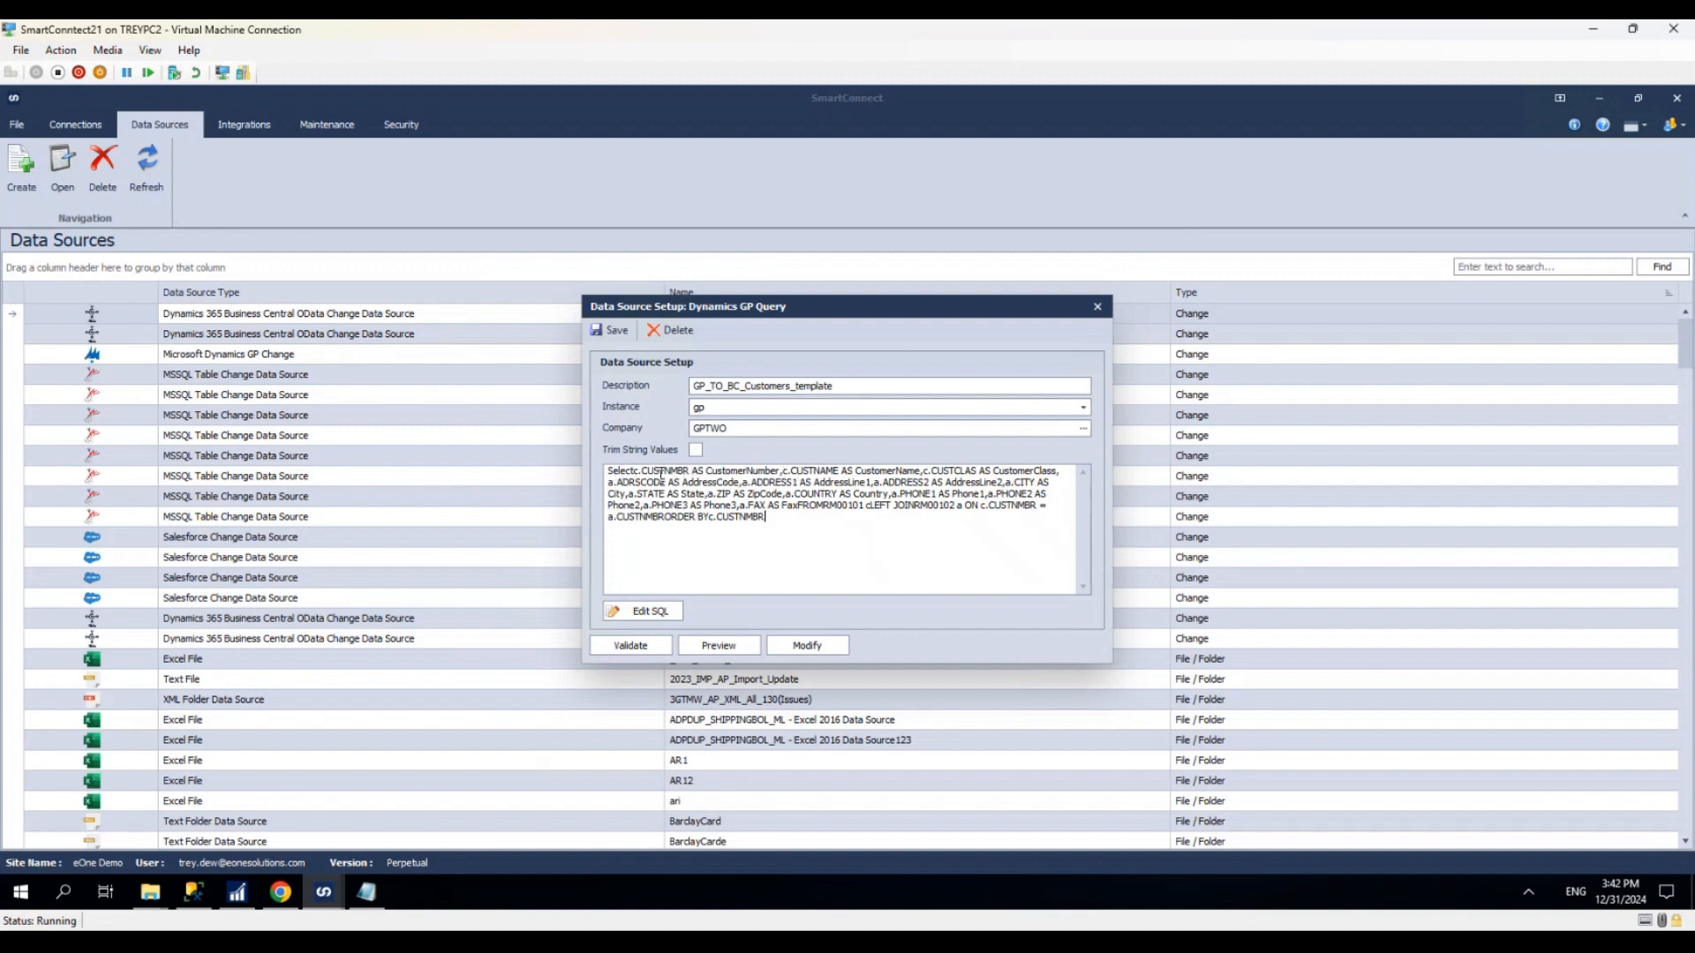
left_click_drag(706, 472, 781, 472)
left_click(760, 471)
Step: Preview the query's data, close the preview and save the data source
left_click(716, 647)
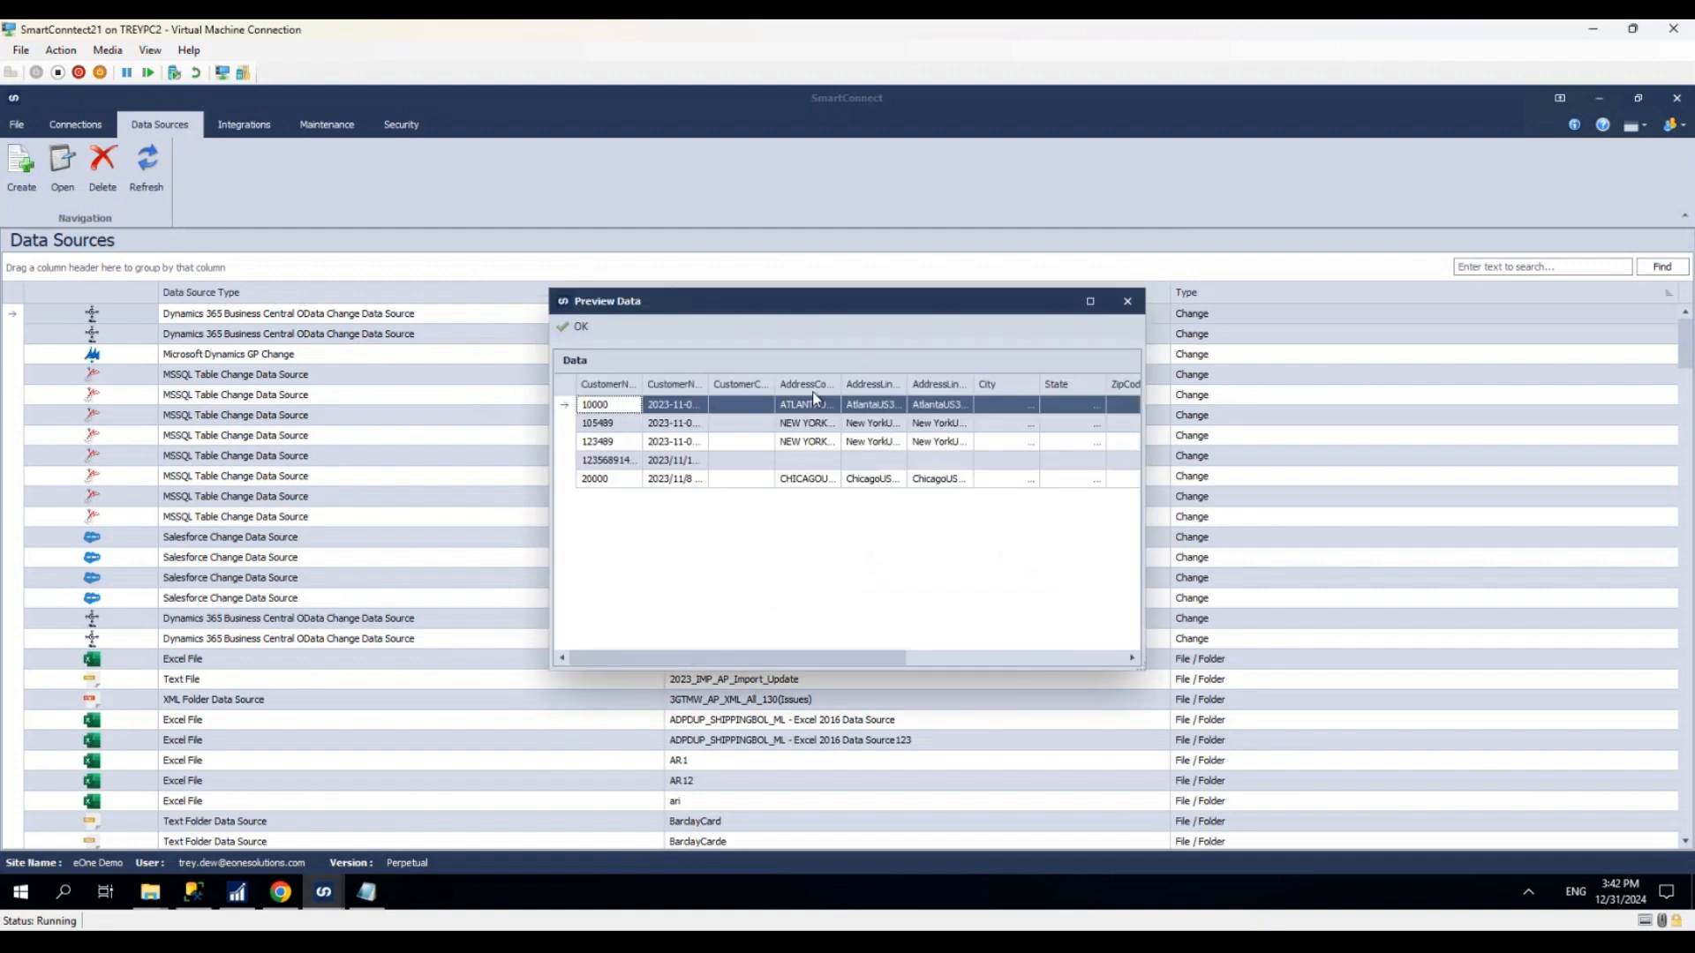
left_click(581, 329)
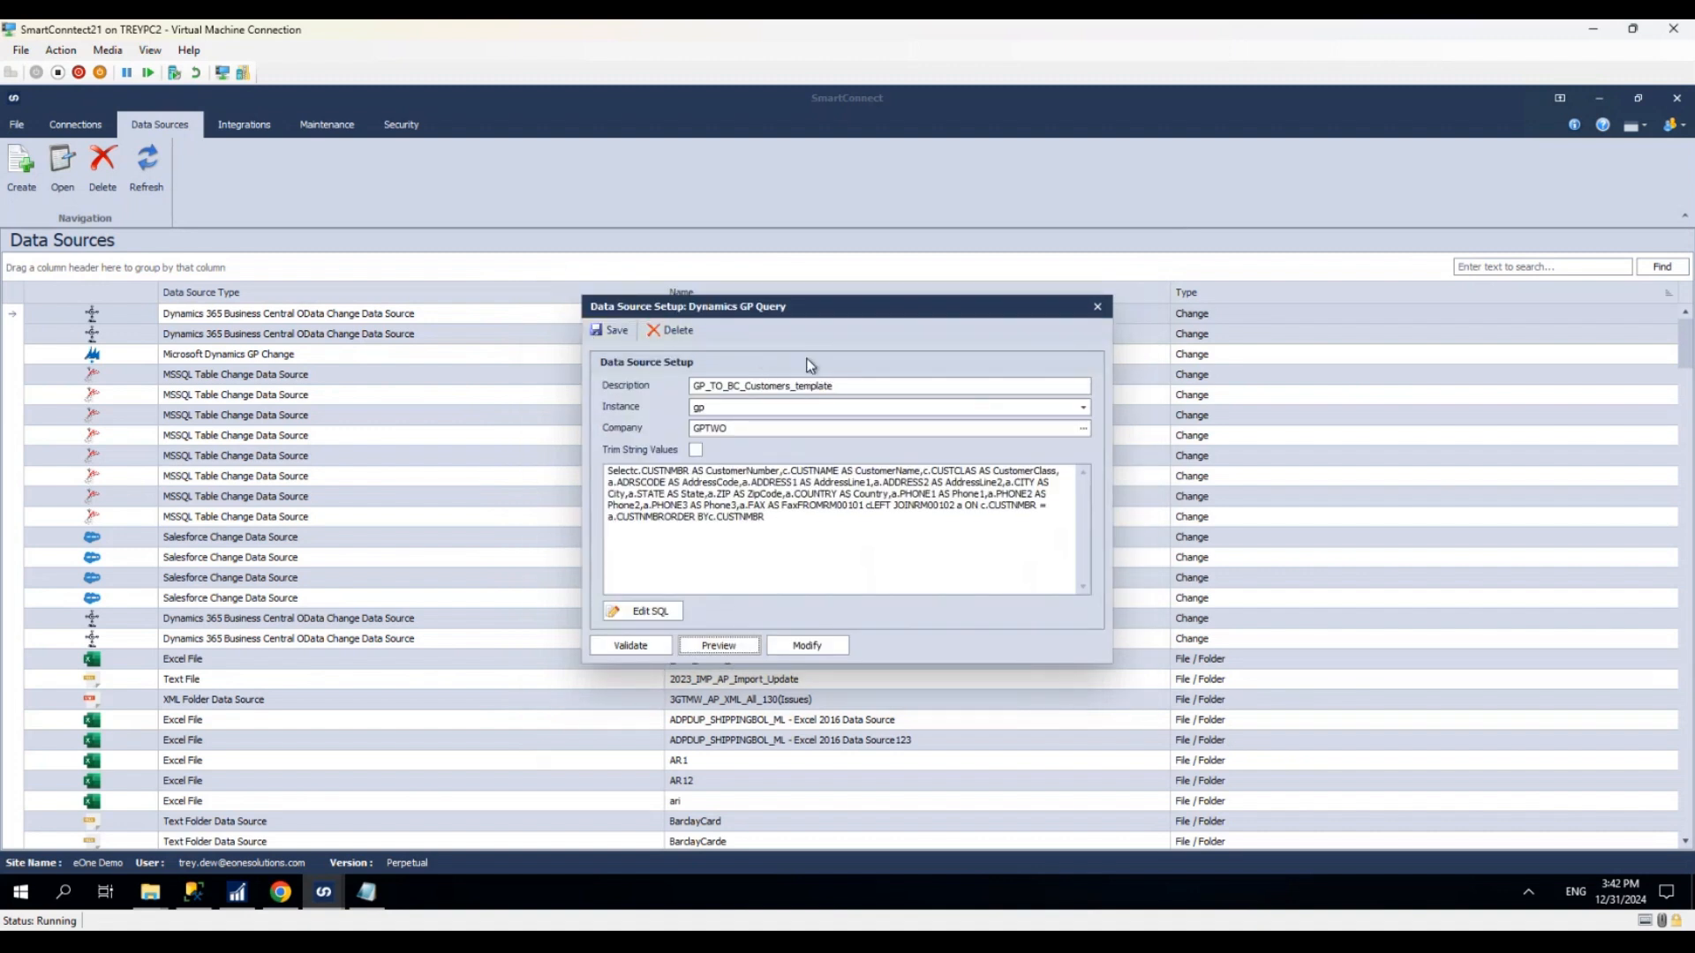
left_click(618, 332)
Step: Create a new integration with ID GP_TO_BC_CUSTOMERS_TEST and description "gp to bc customers"
left_click(246, 126)
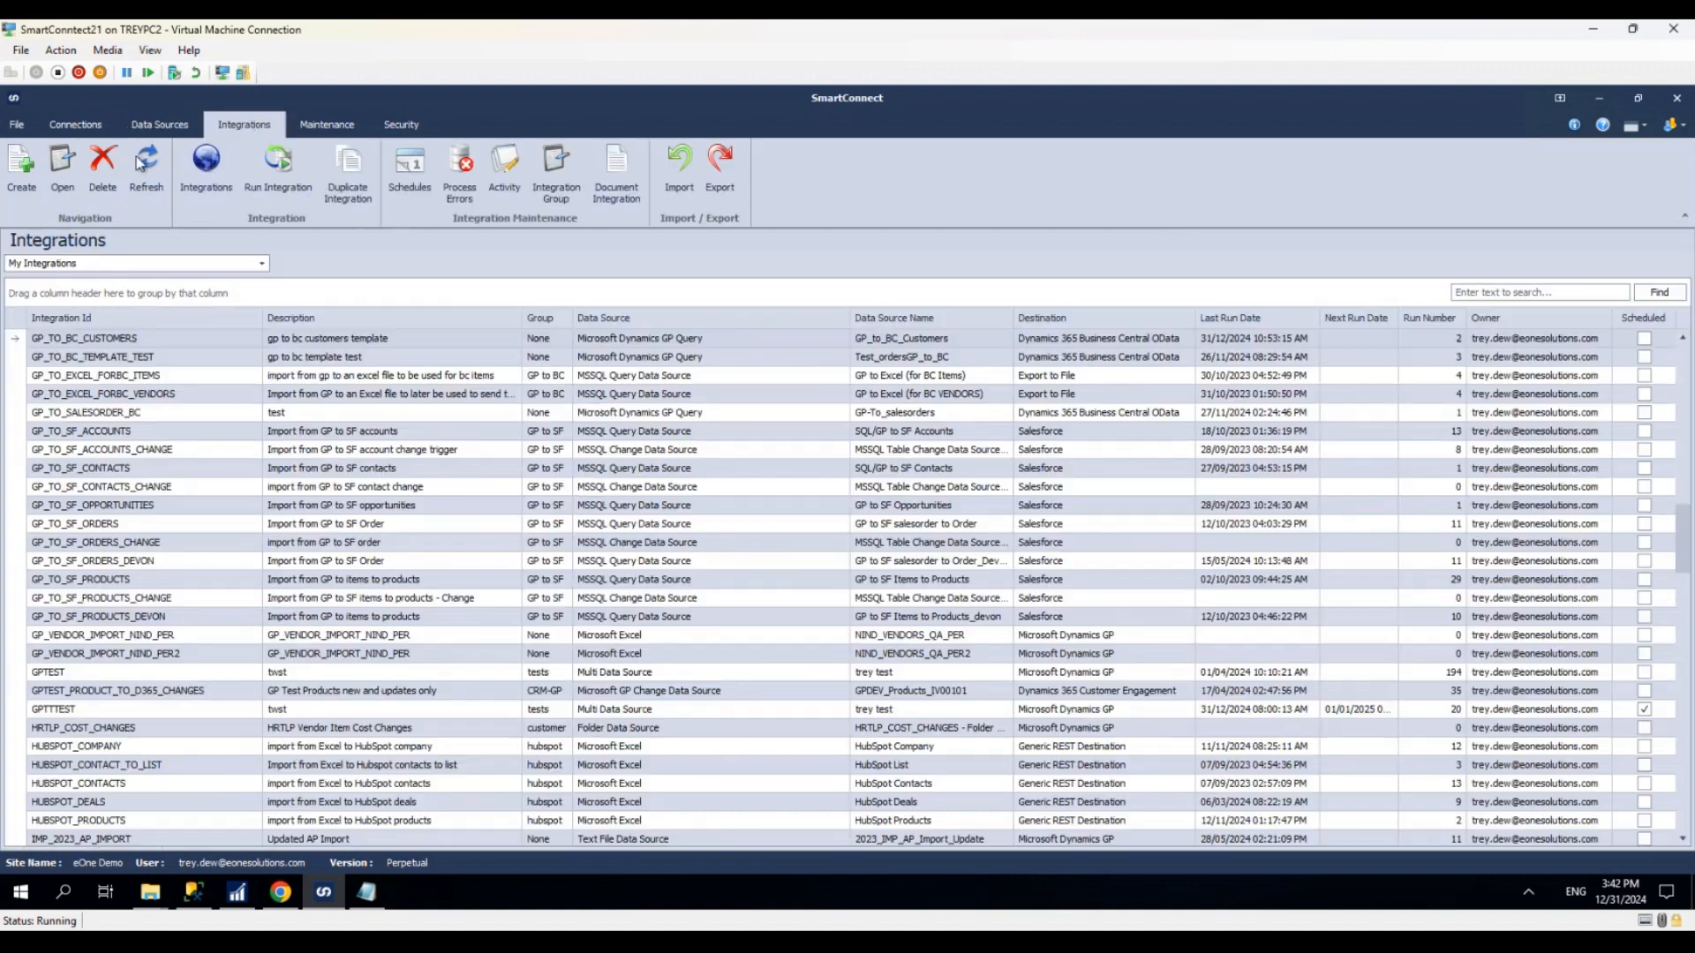
left_click(26, 187)
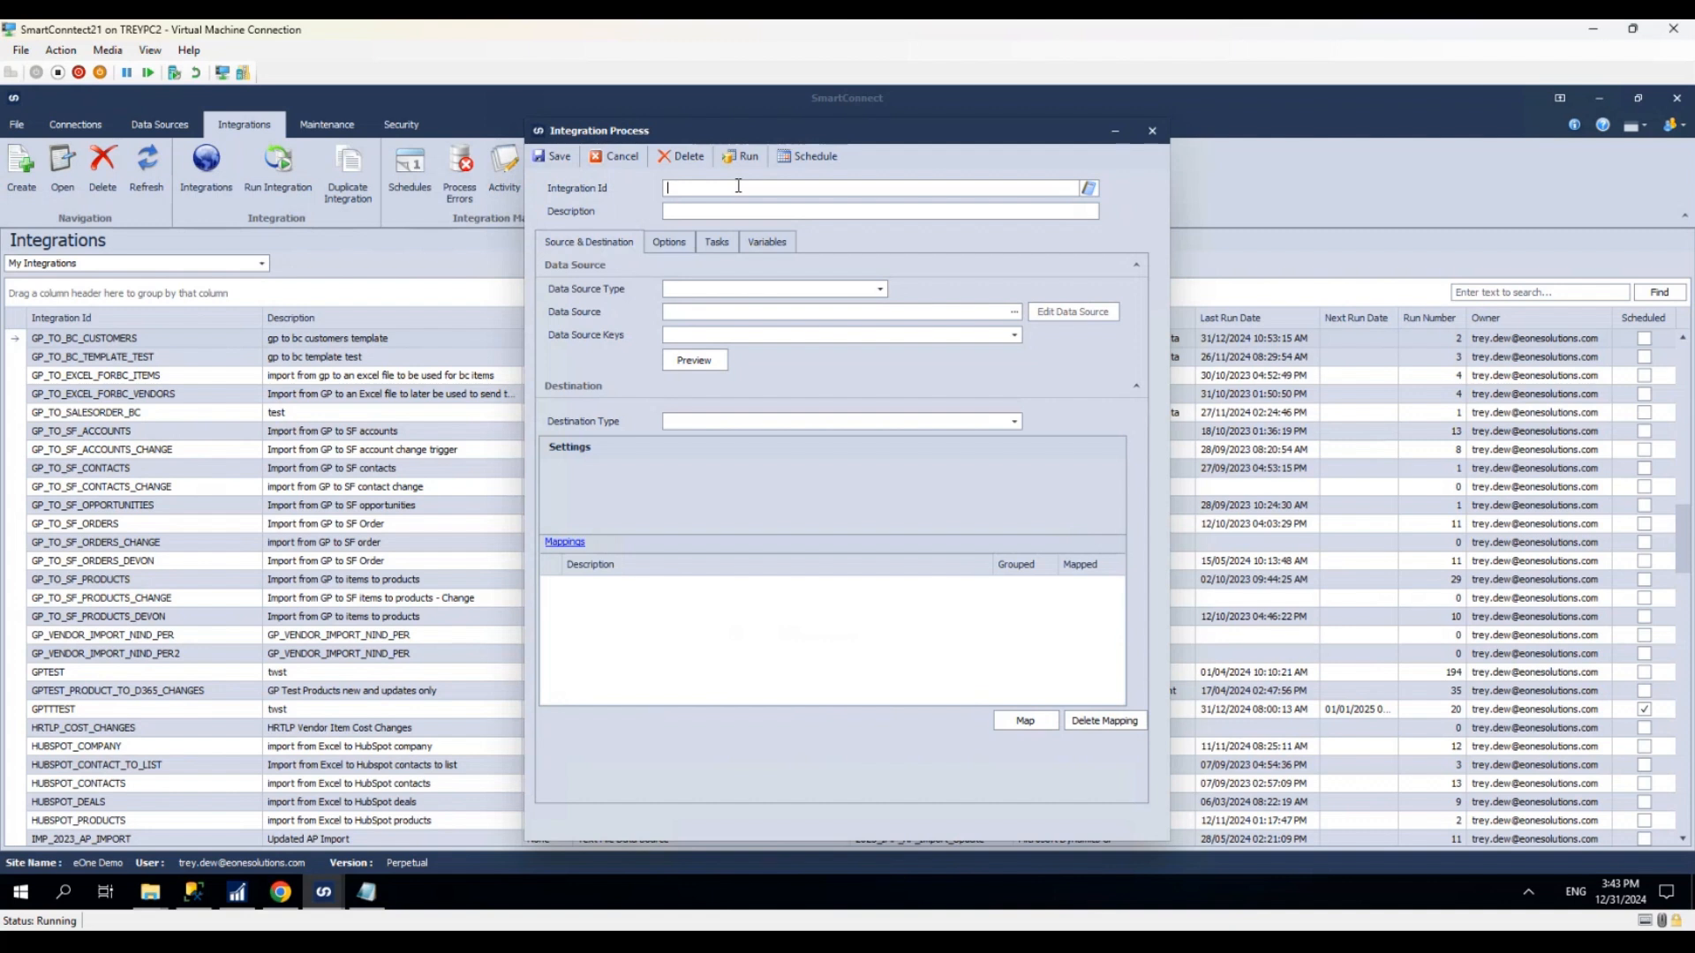
type("GP_TO_BC_CUSTOMER")
key("BackSpace")
type("ERS_TEST")
left_click(726, 210)
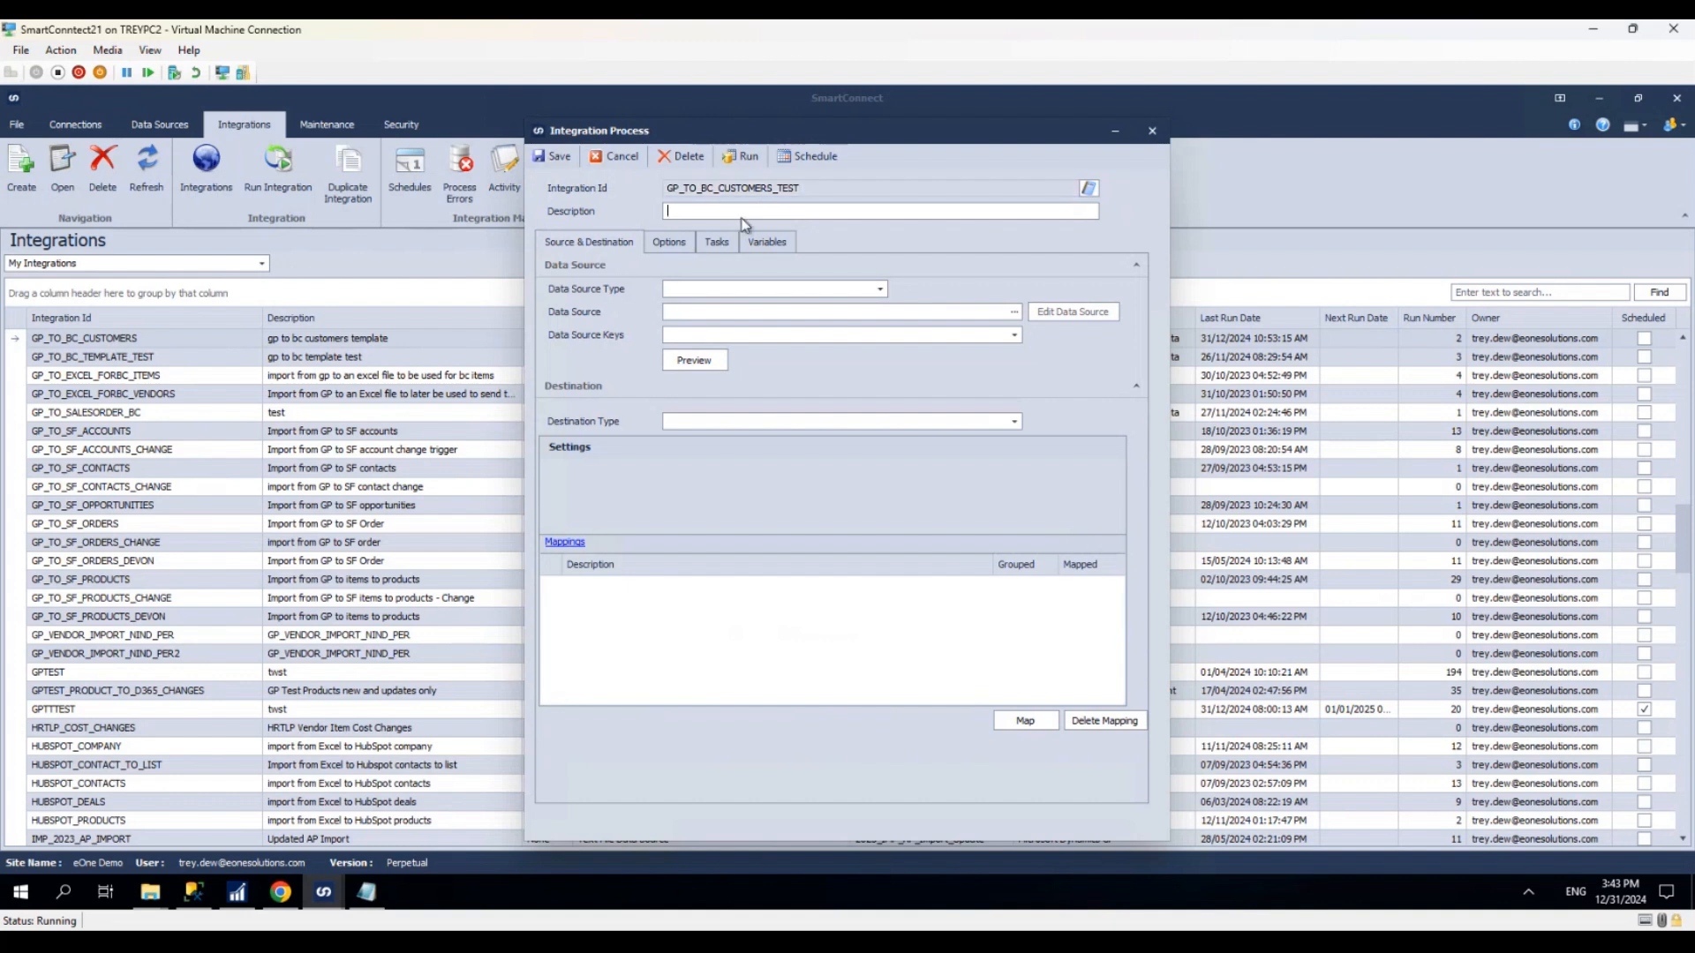
type("gp to bc customers")
Step: Set the integration's data source type to Bulk and choose GP_TO_BC_Customers_template as its data source
left_click(756, 291)
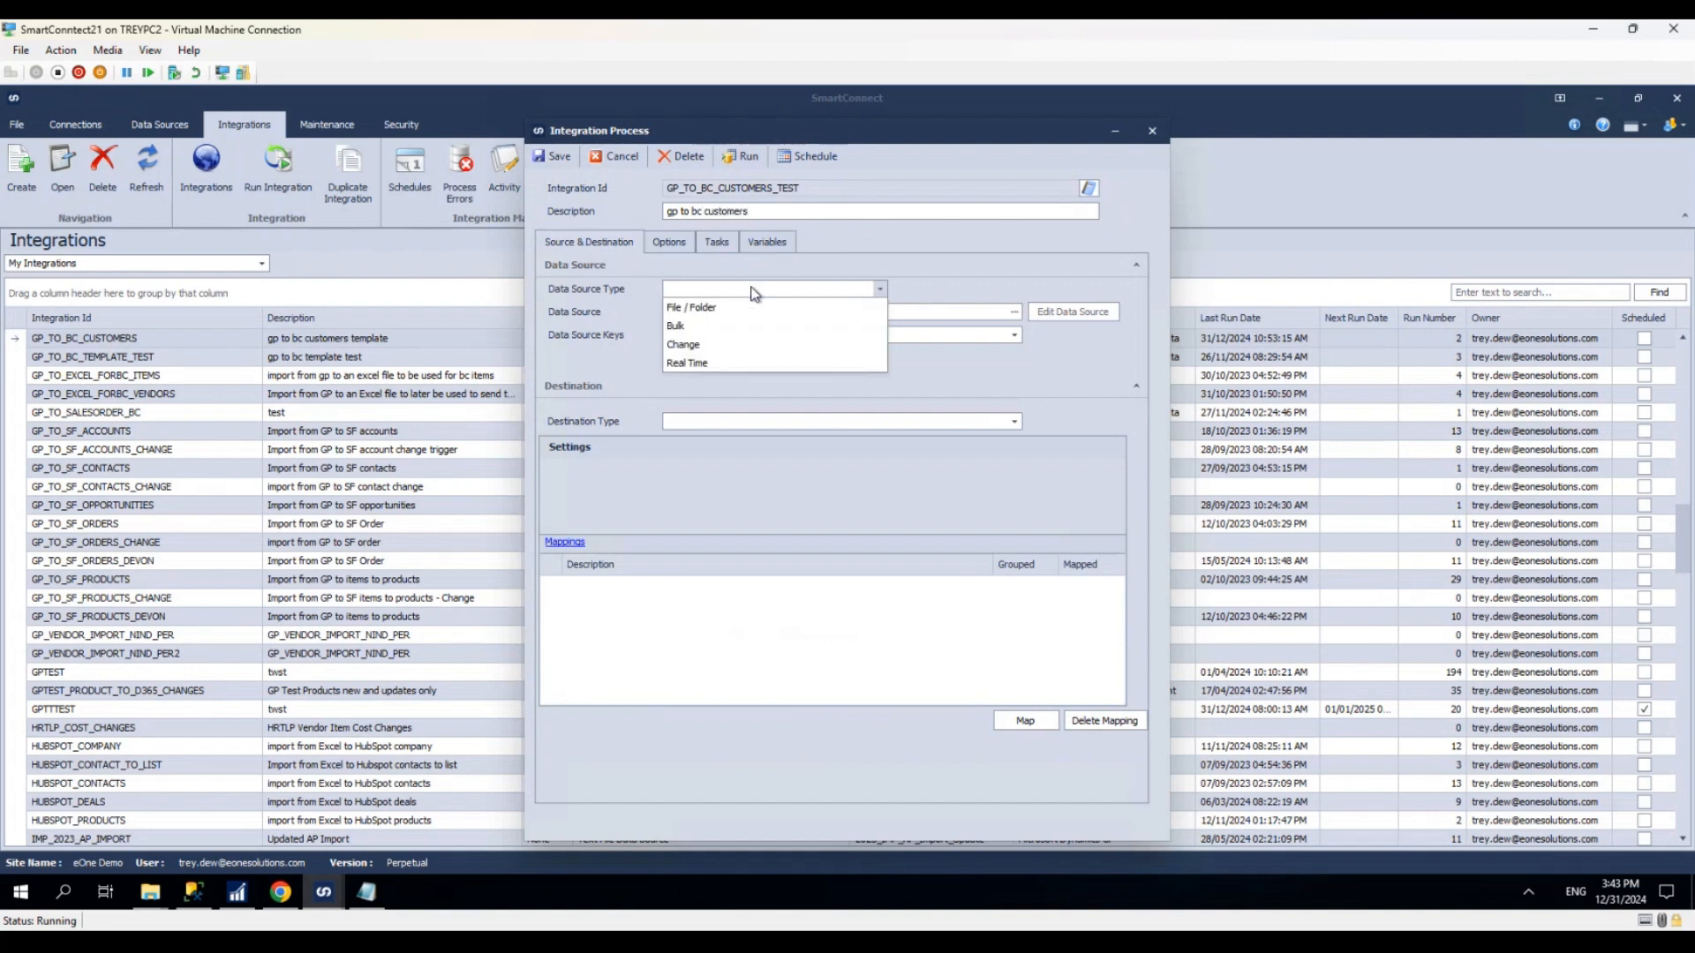
left_click(677, 328)
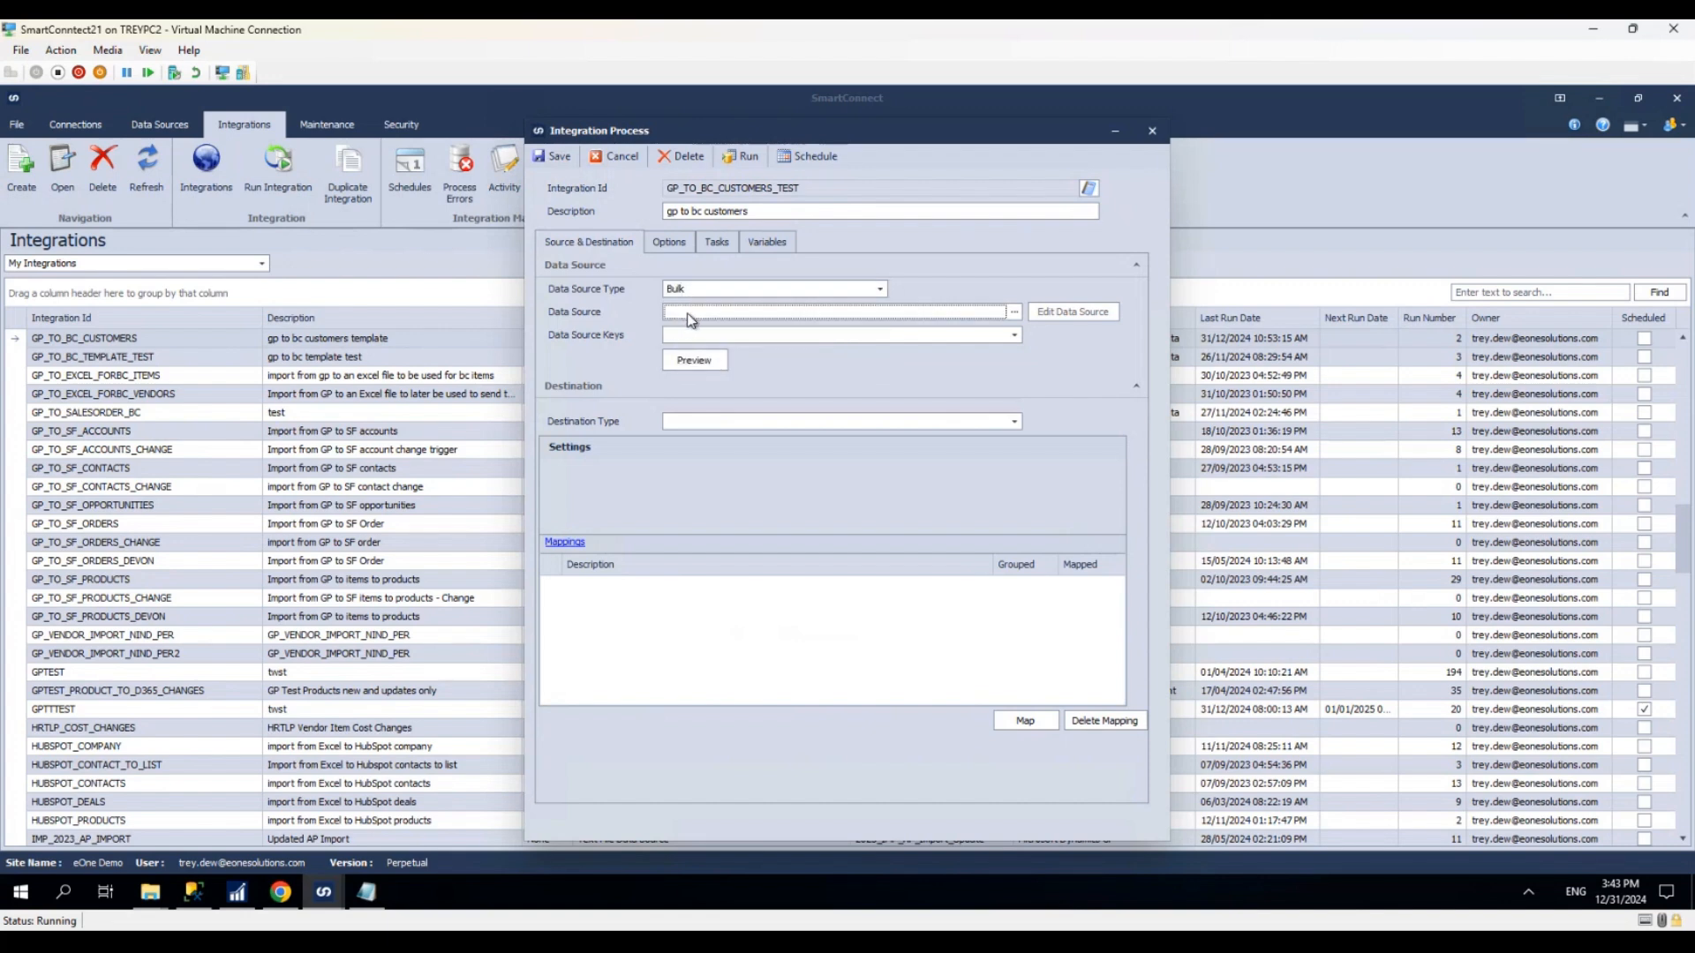
left_click(691, 313)
type("gp_to")
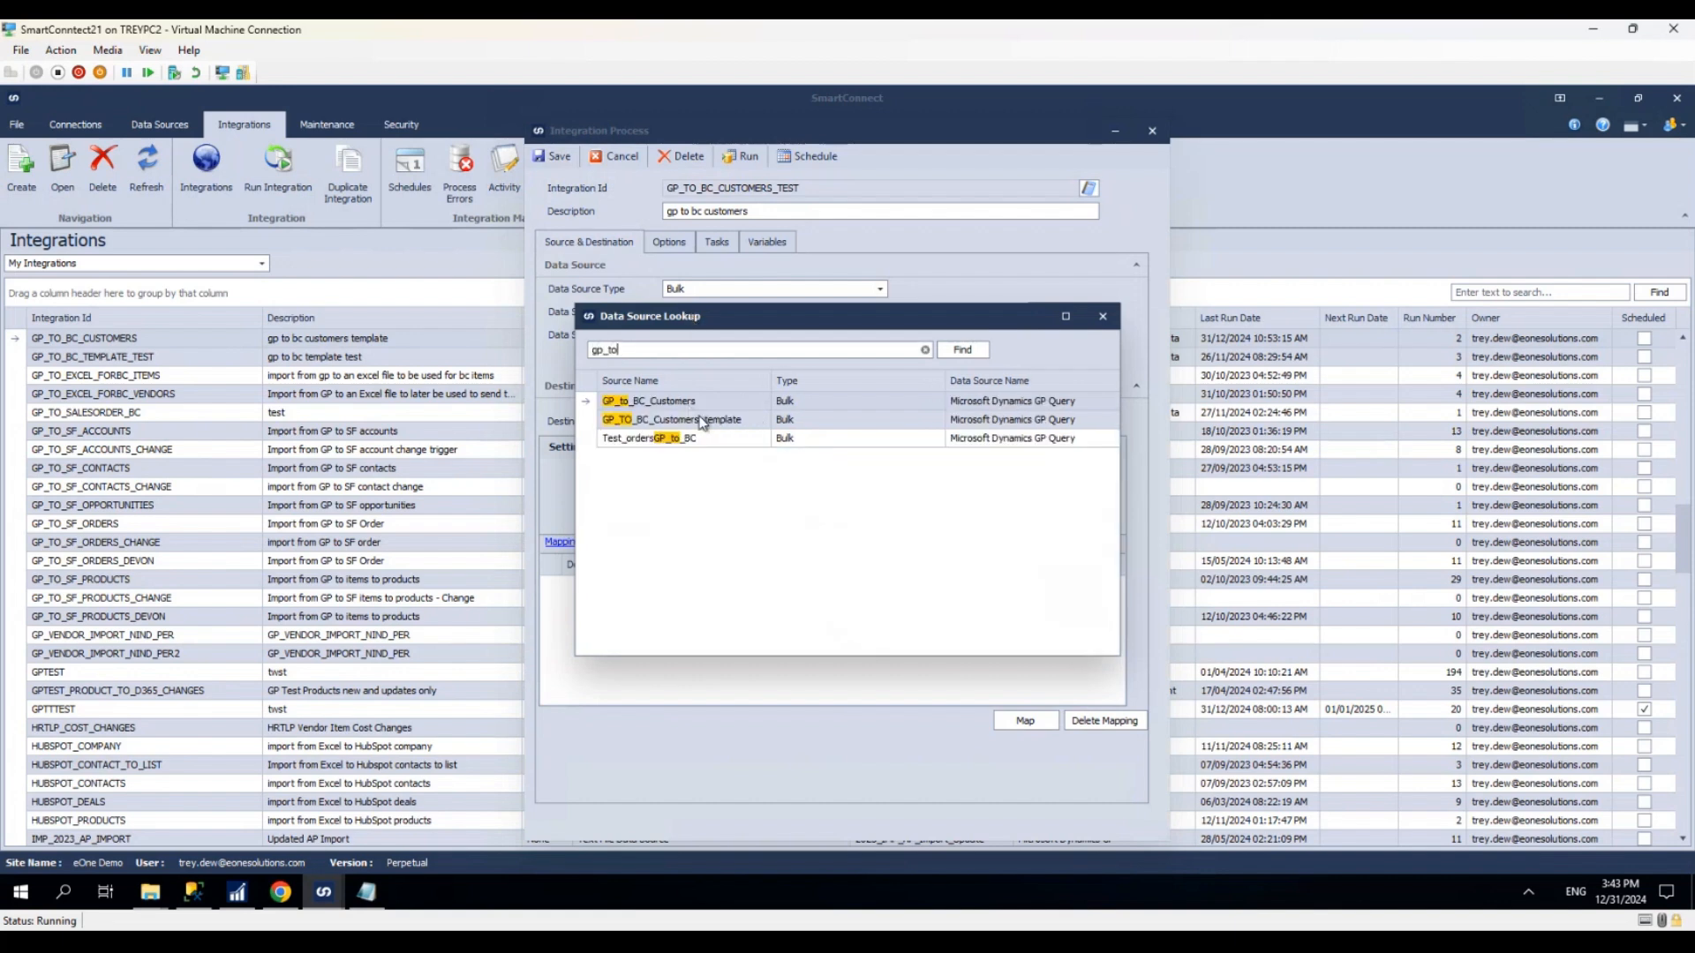
left_click(702, 421)
double_click(702, 421)
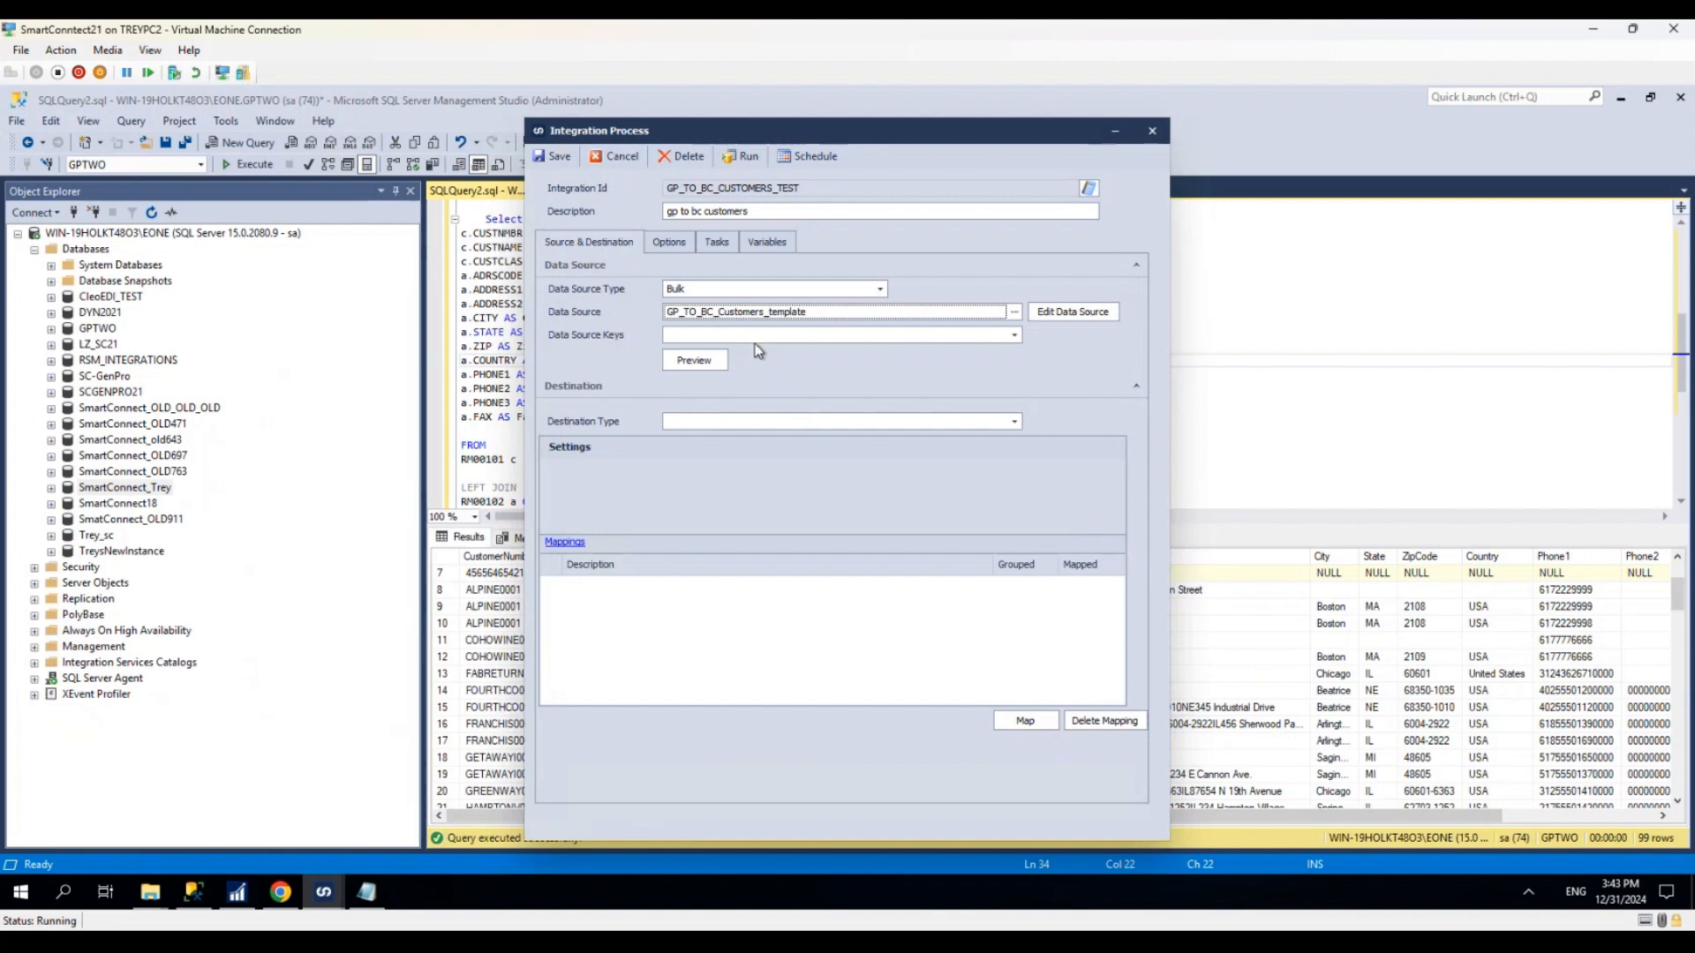
Step: Set CustomerNumber as the data source key and preview the source data
left_click(755, 337)
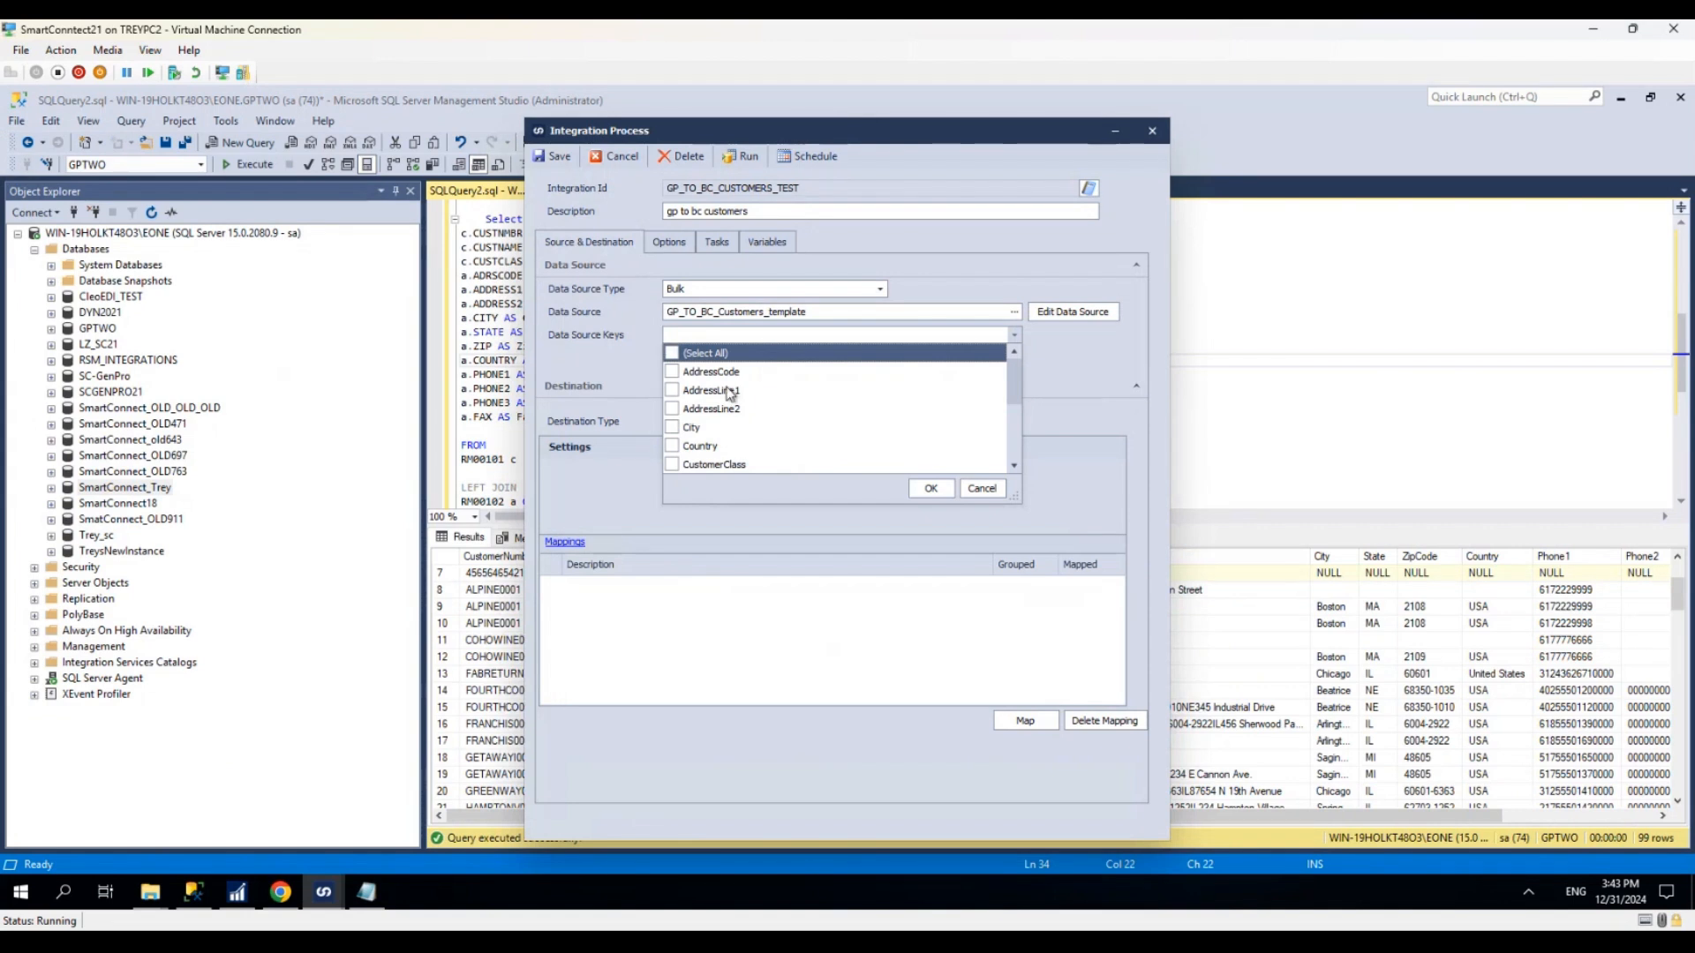
scroll(731, 394, "down", 1)
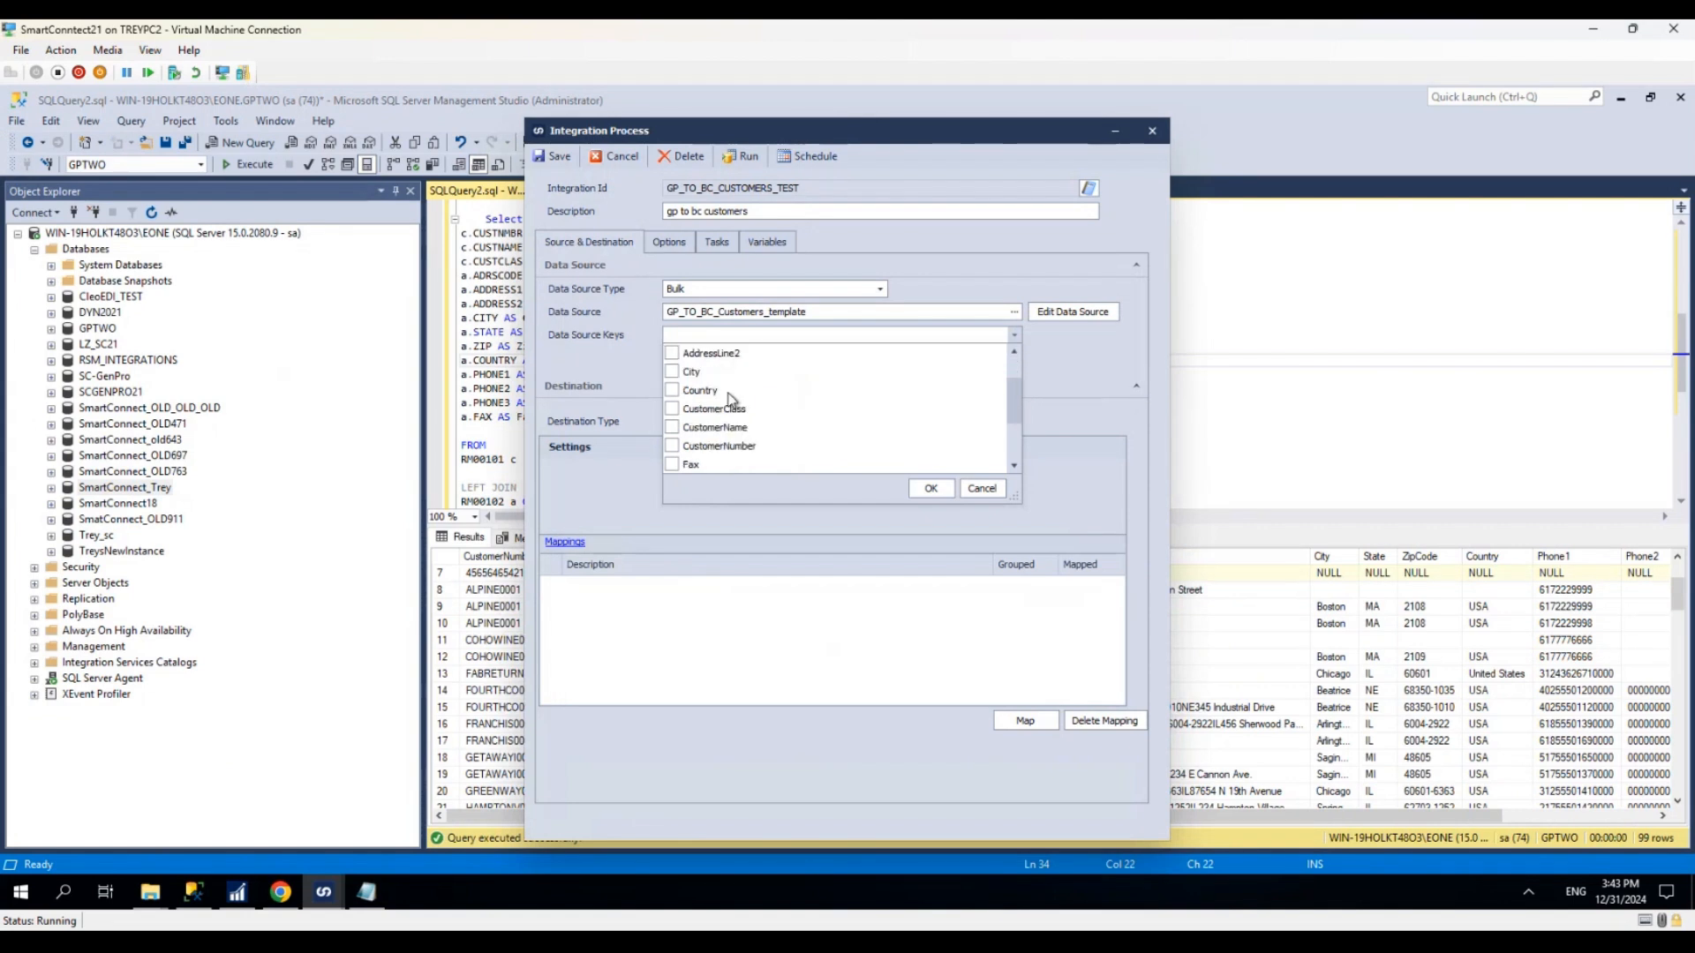
left_click(673, 448)
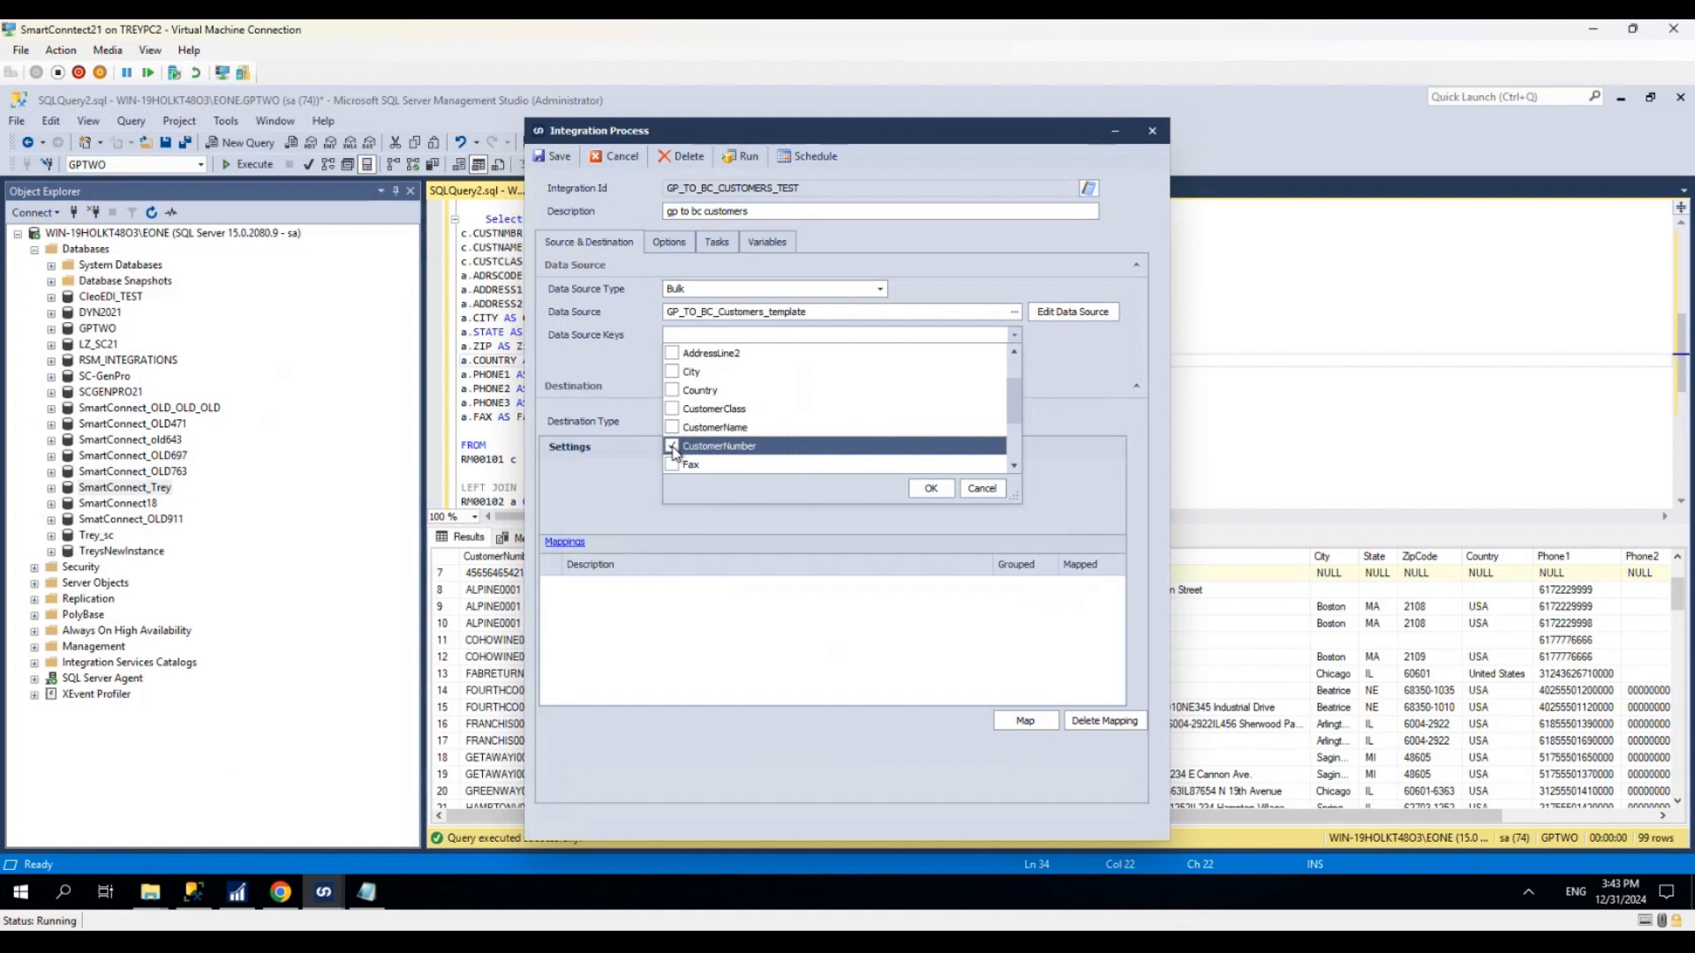
left_click(931, 493)
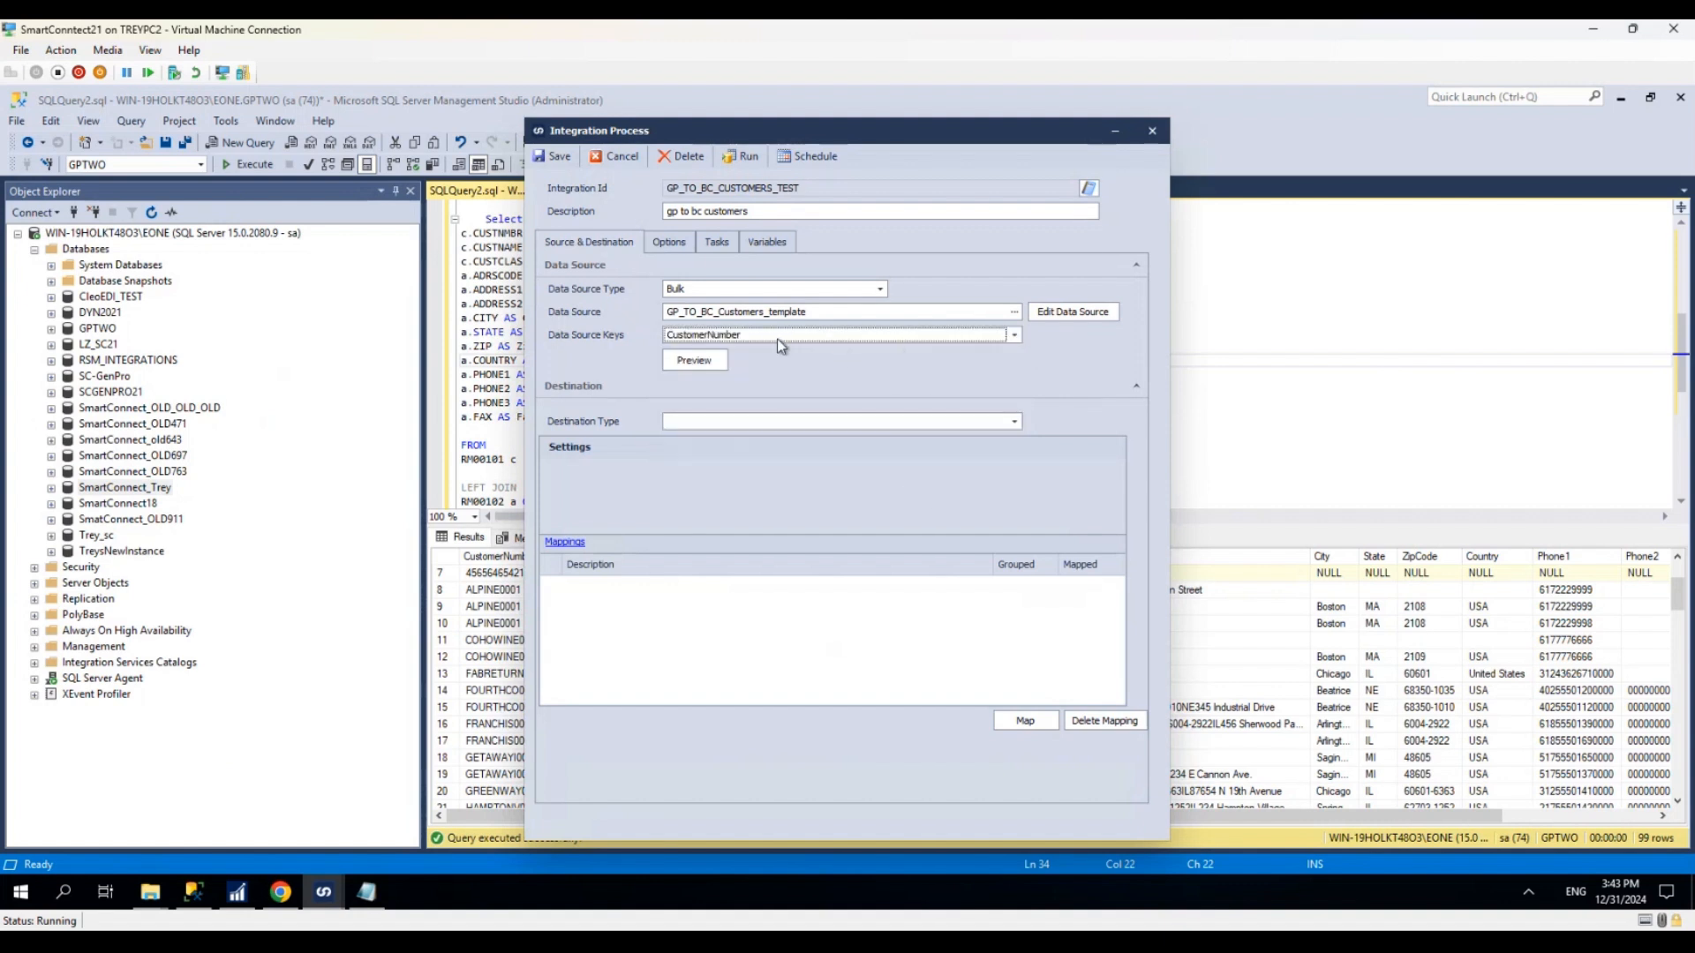
left_click(694, 360)
left_click(591, 326)
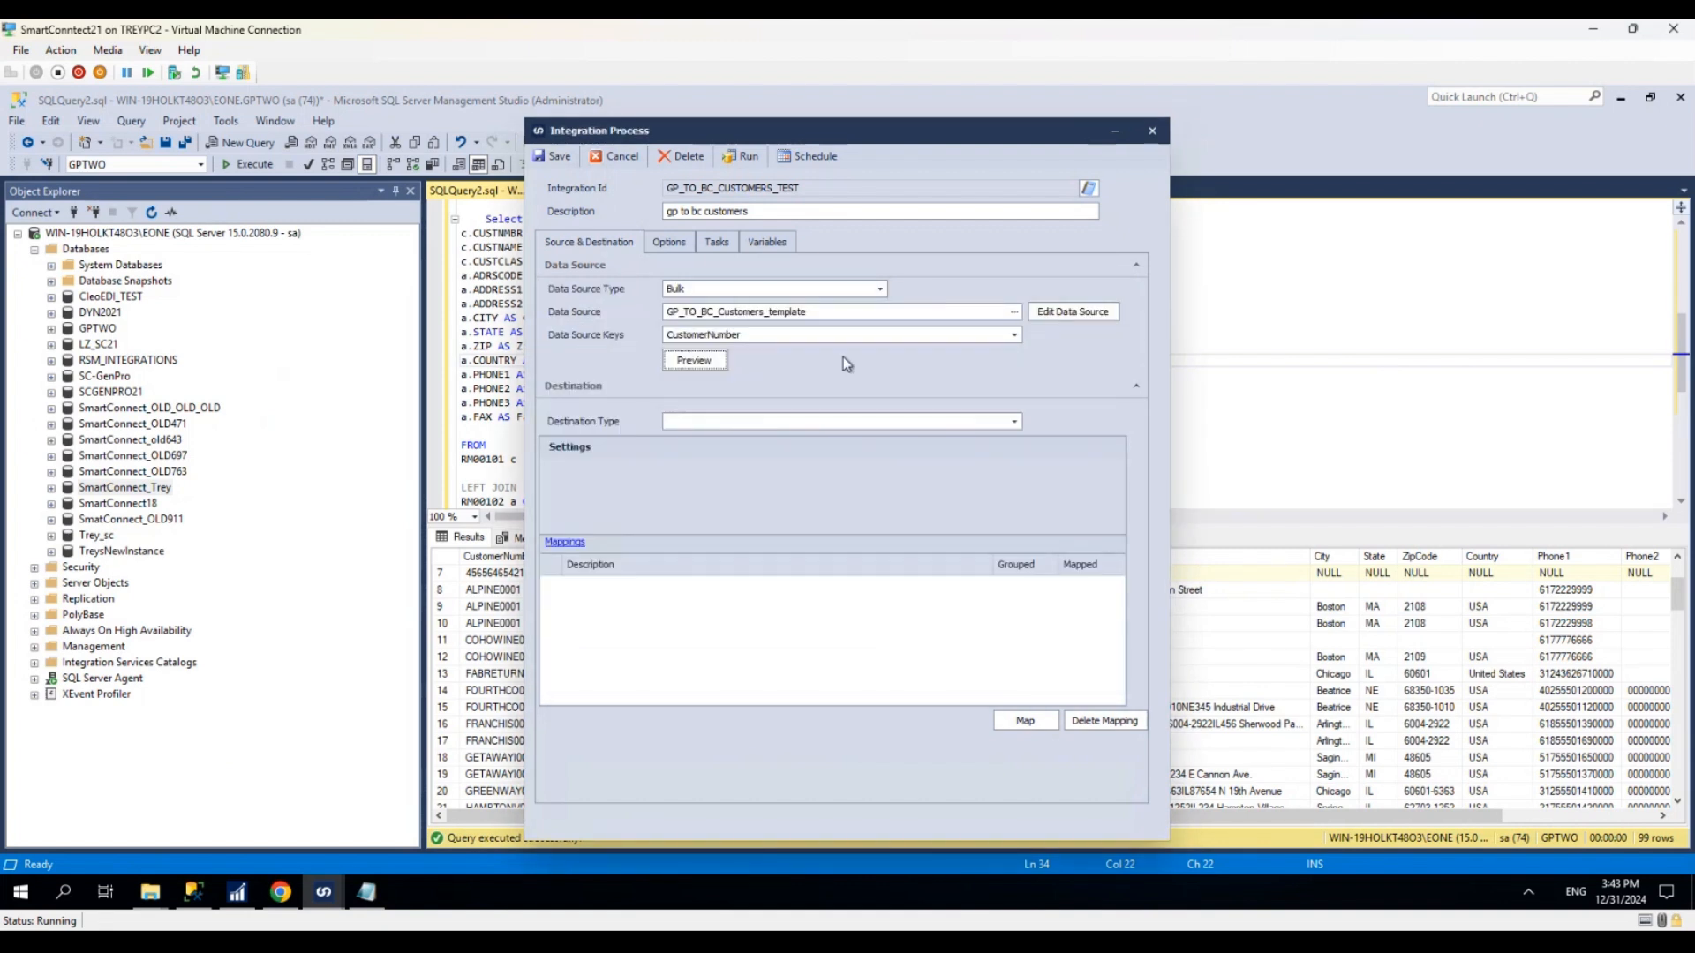
Step: Set the destination type to Dynamics 365 Business Central OData with the Central Business Templates instance
left_click(738, 424)
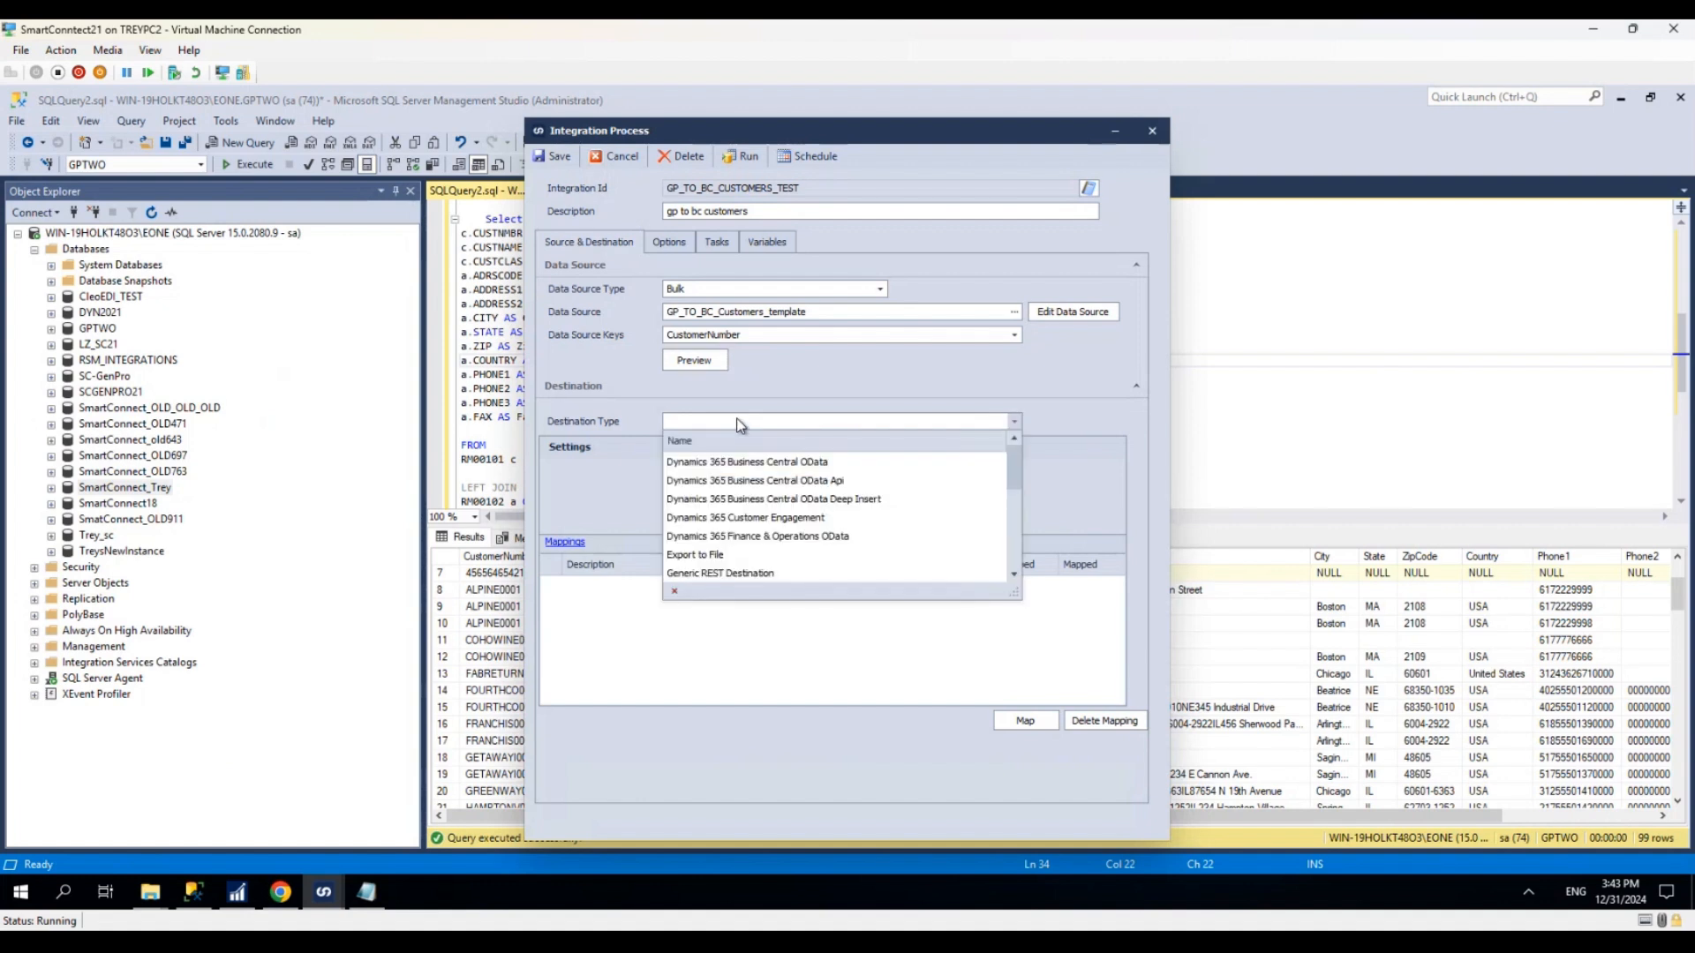
left_click(801, 464)
left_click(701, 474)
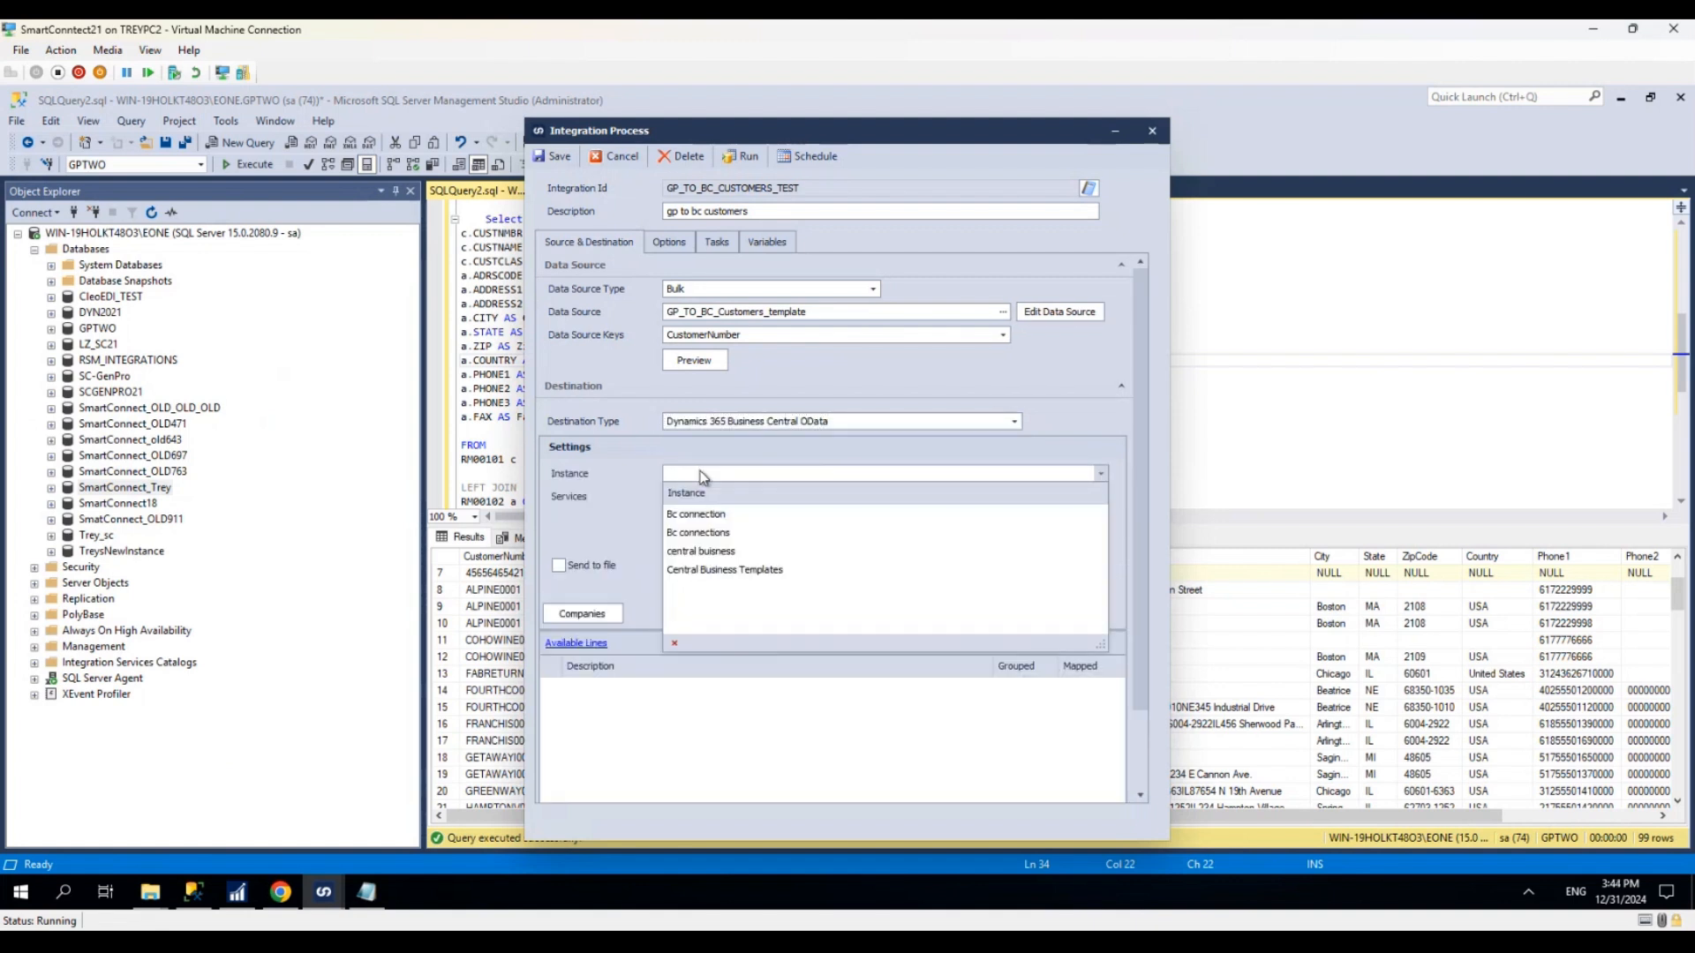
left_click(740, 572)
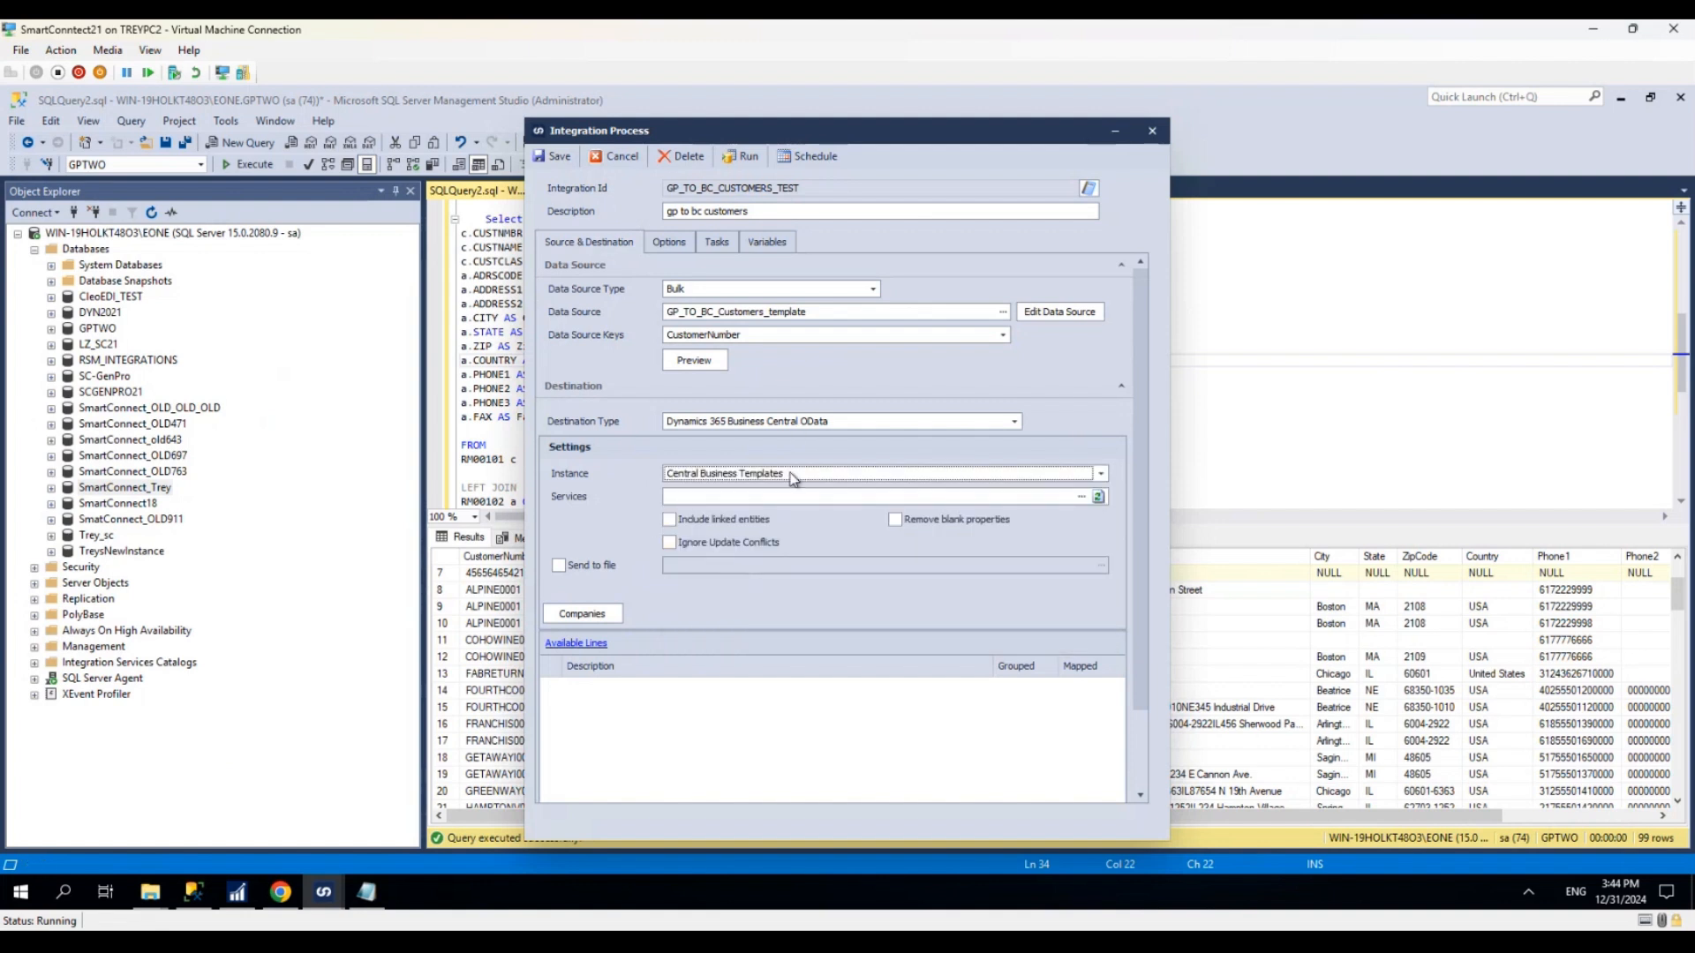
Step: Search the destination services for "customer card" and select the Customer_Card service
left_click(694, 496)
type("customer card")
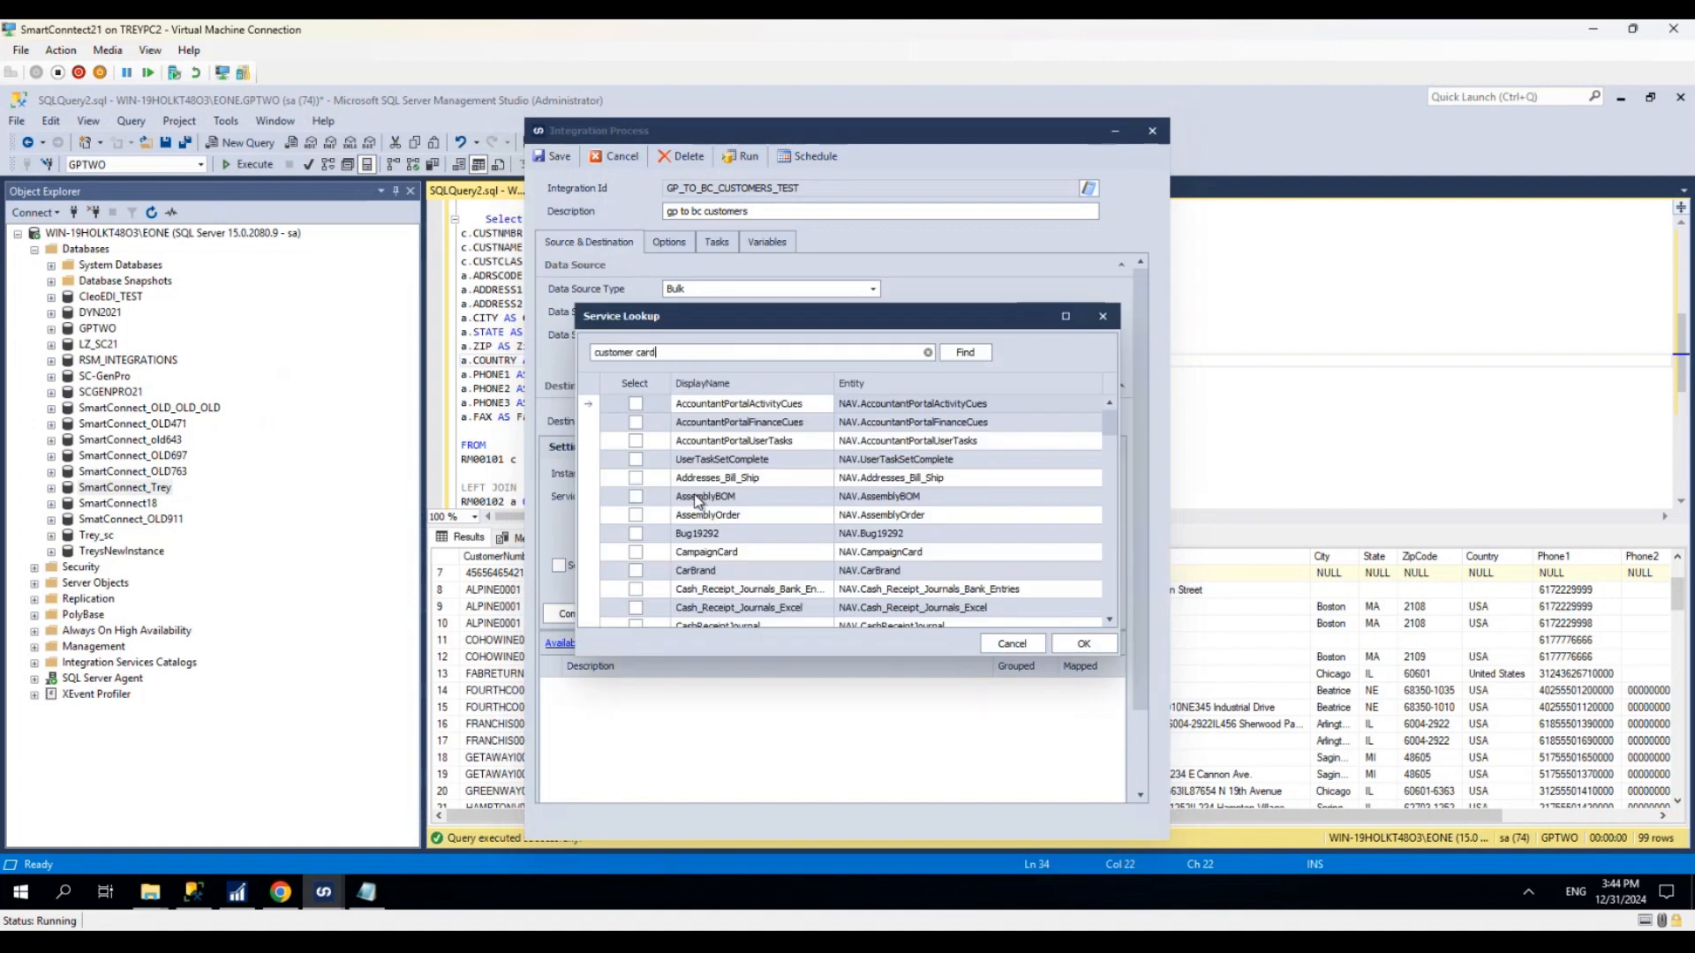
key("Return")
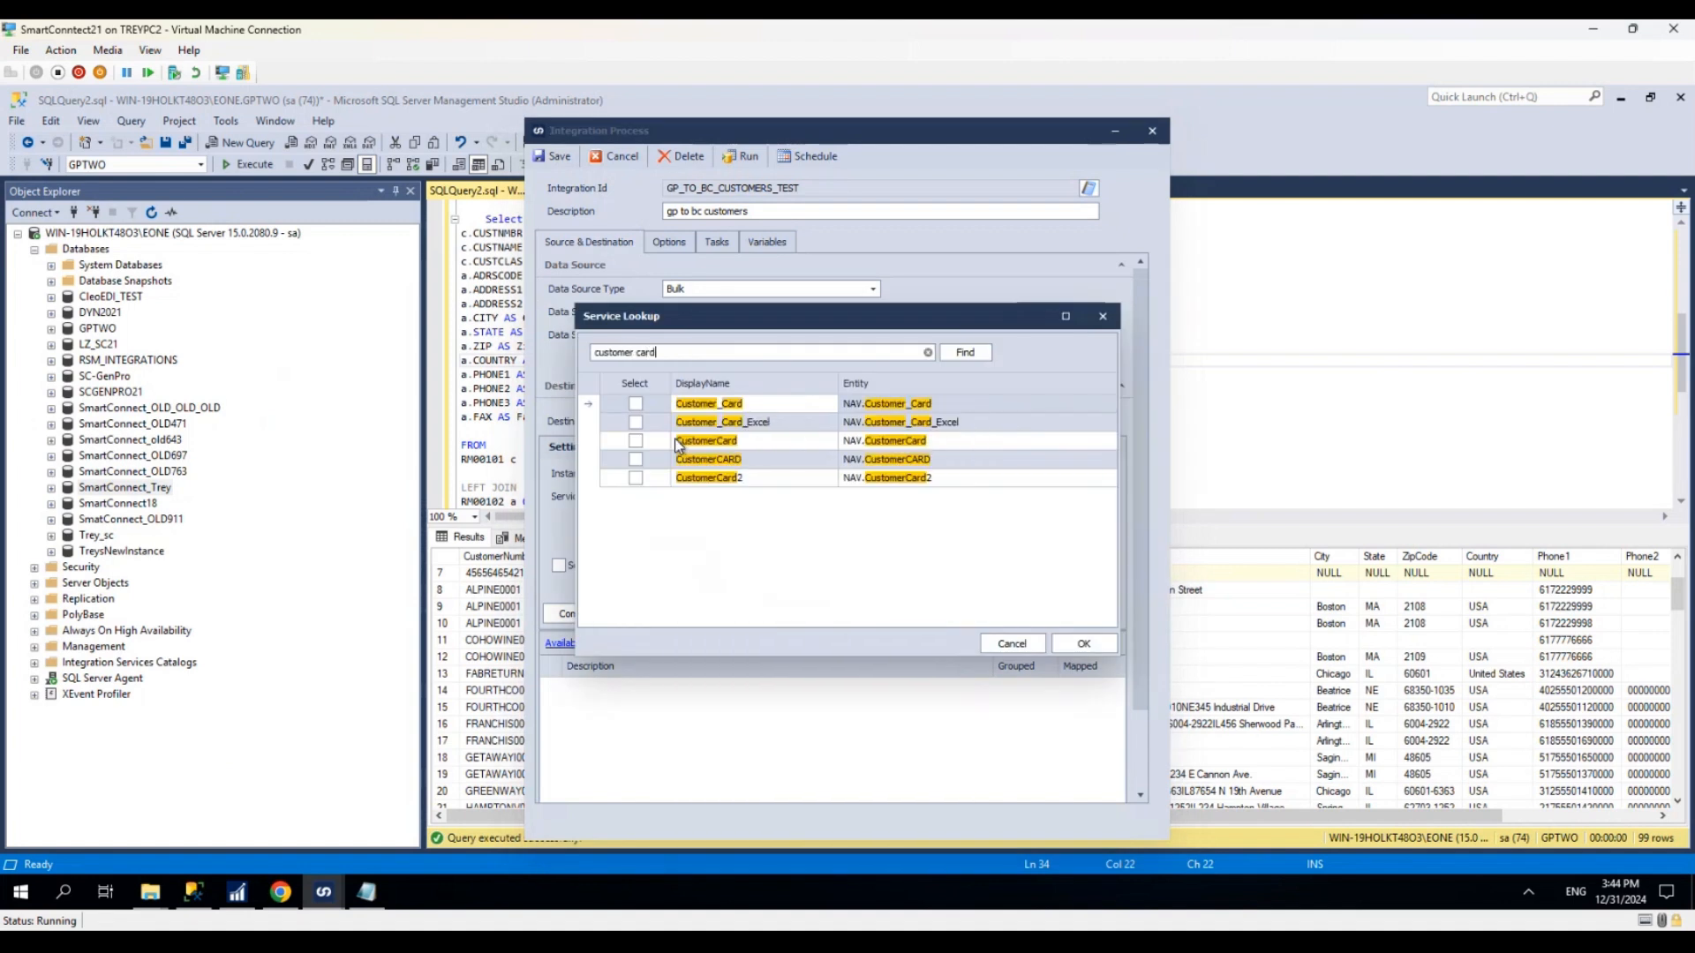
left_click(633, 405)
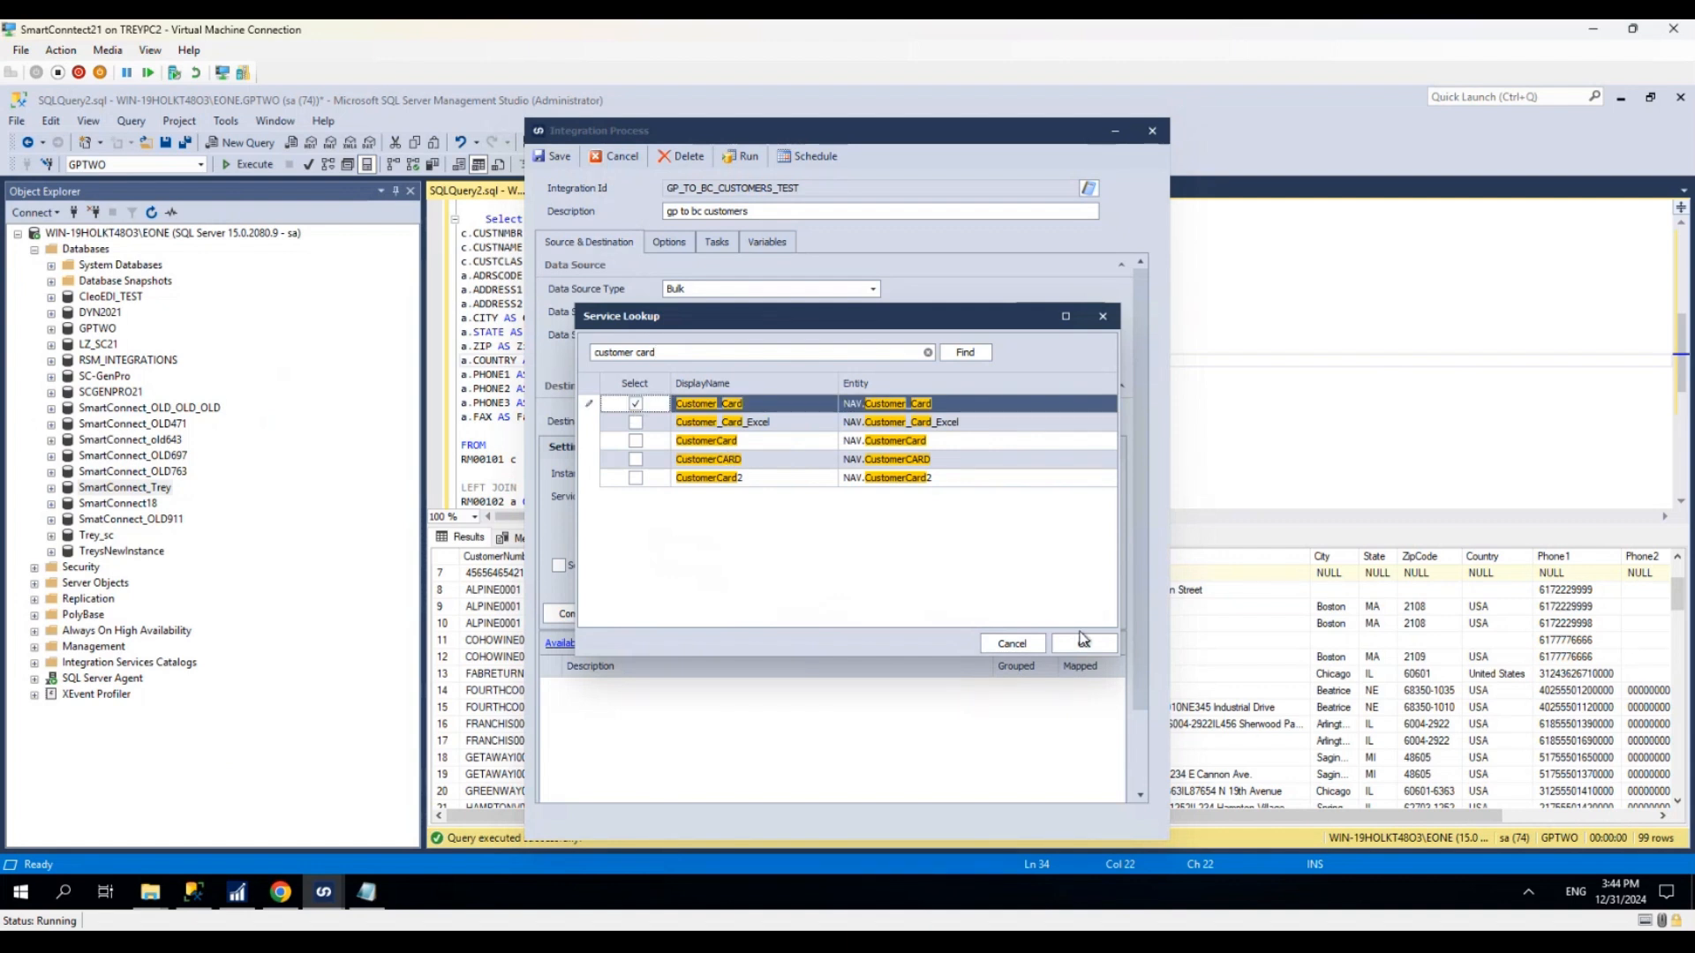
left_click(1083, 644)
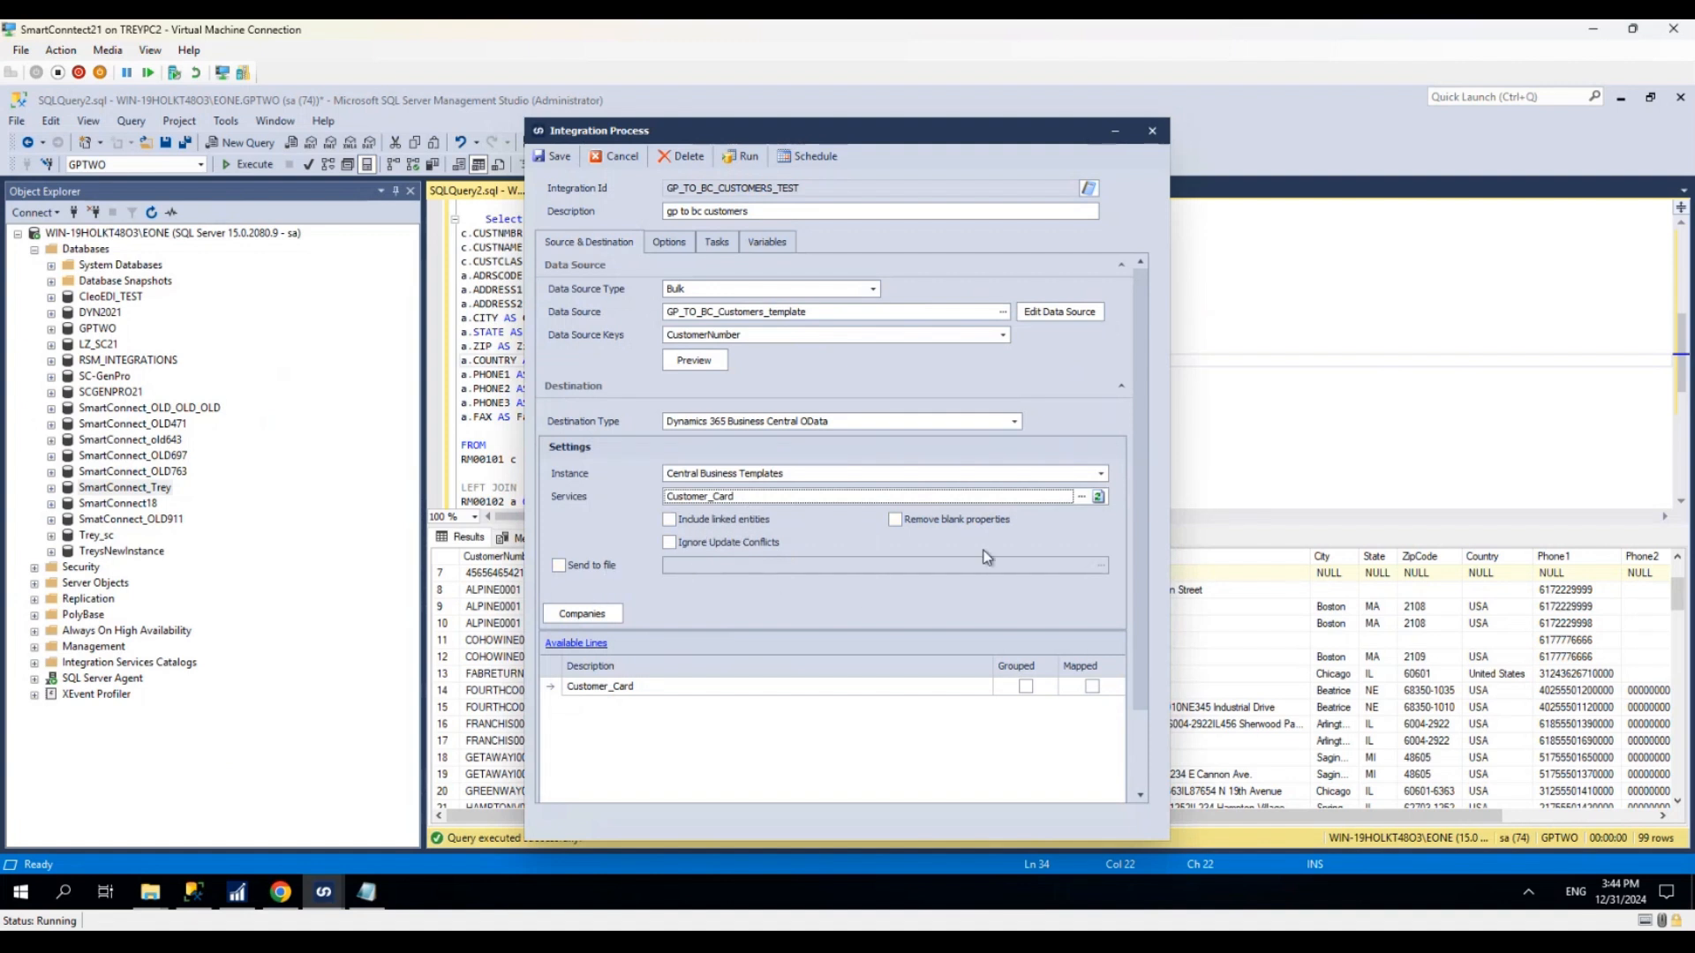
Step: Open the Customer_Card mapping and map CustomerNumber to No and CustomerName to Name
left_click(632, 690)
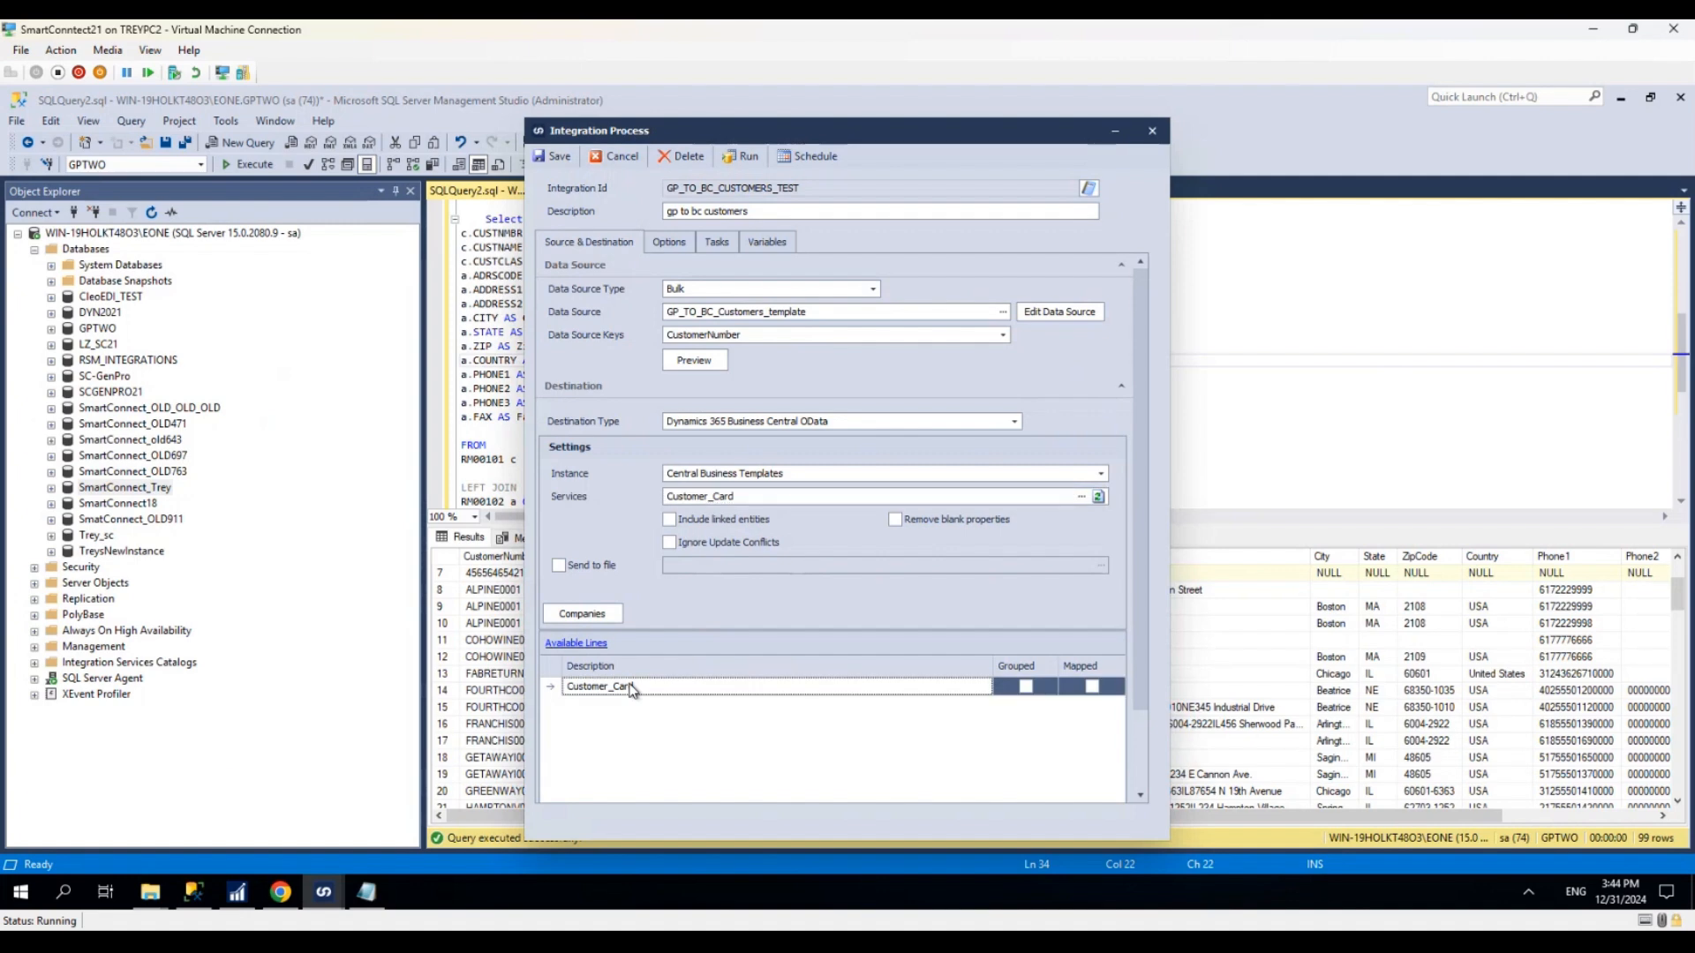
double_click(632, 690)
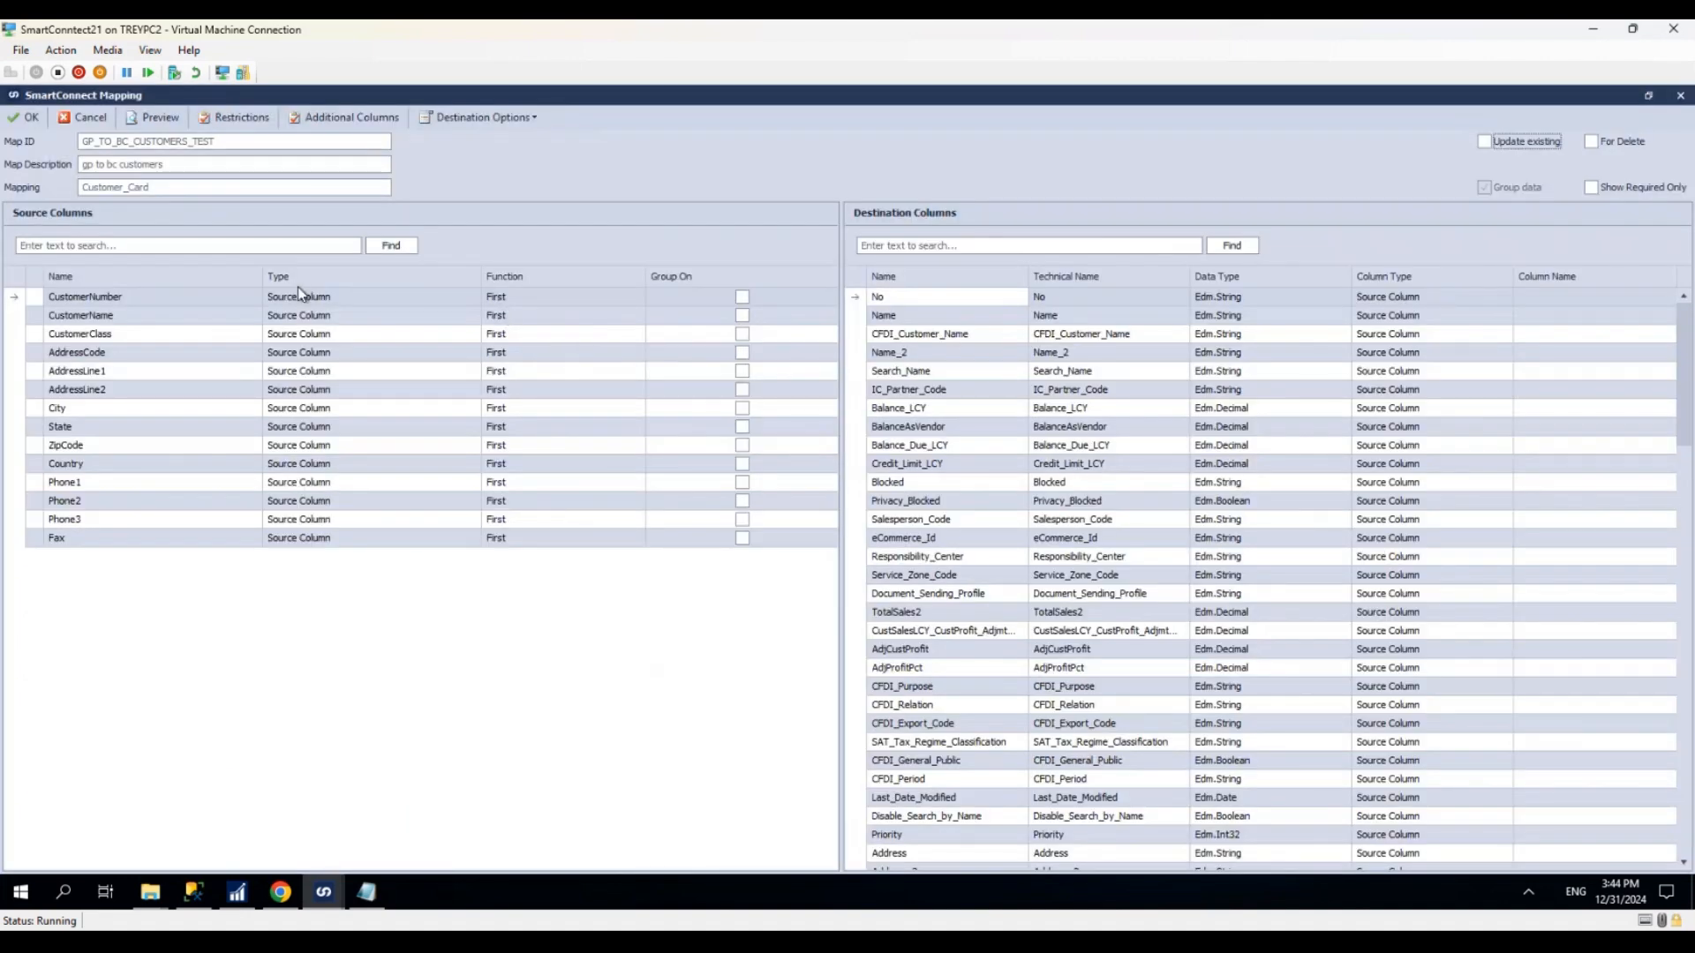
left_click_drag(84, 298, 881, 303)
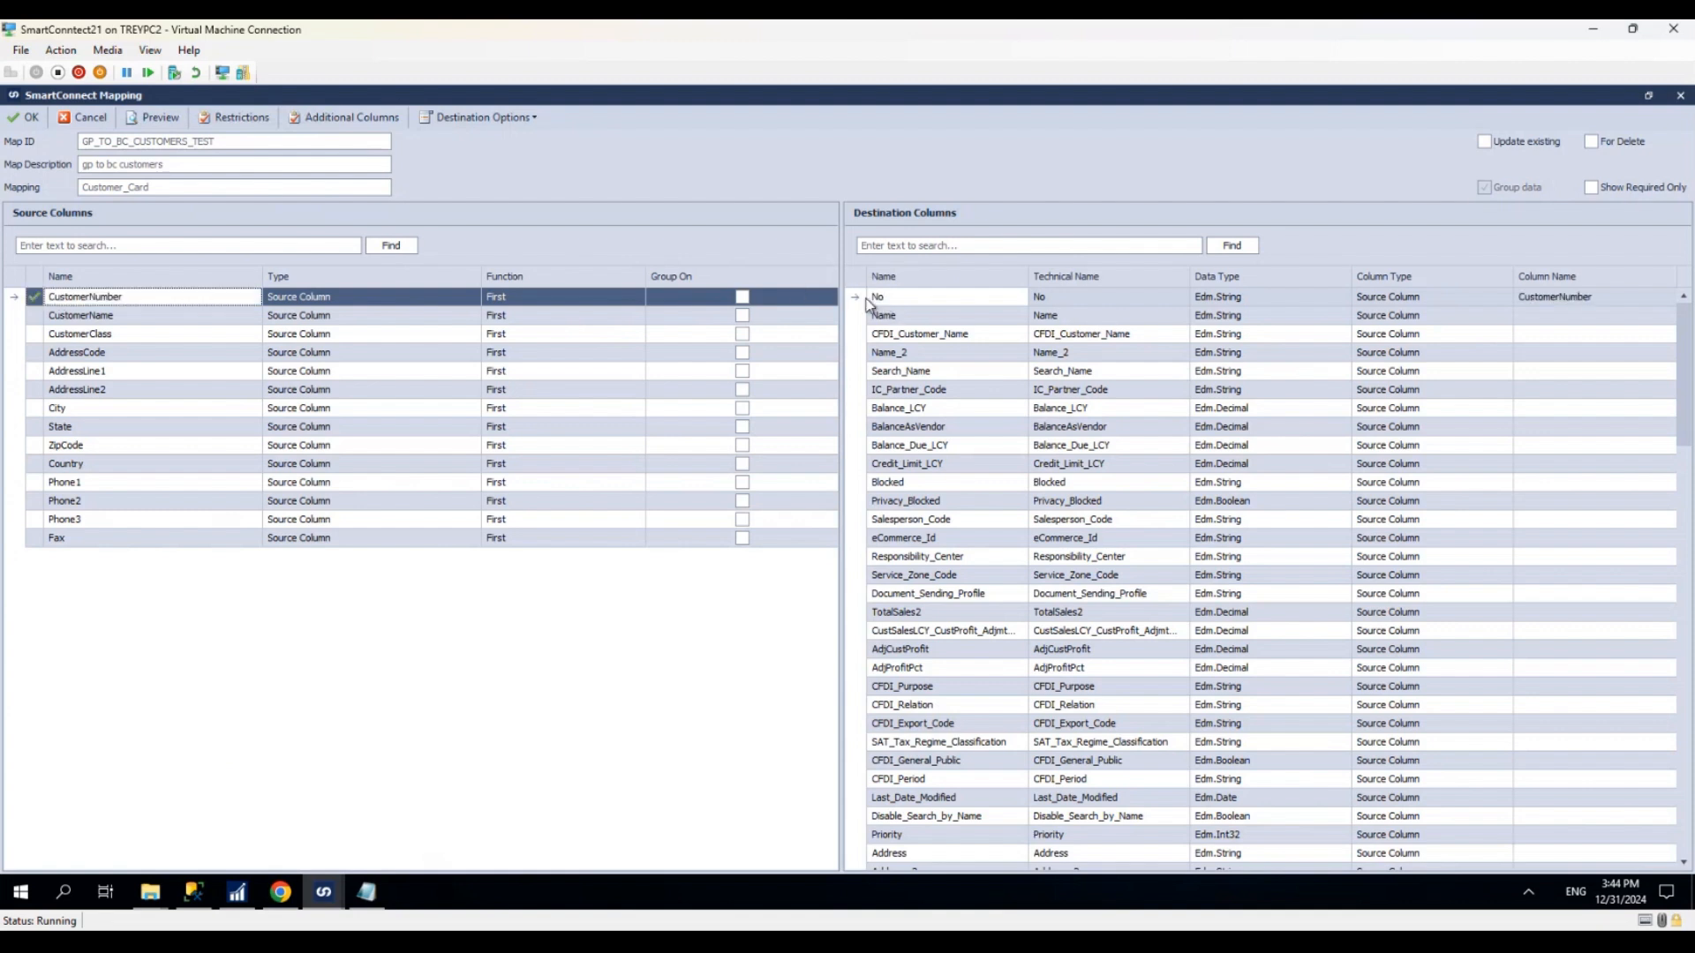
left_click_drag(97, 320, 942, 320)
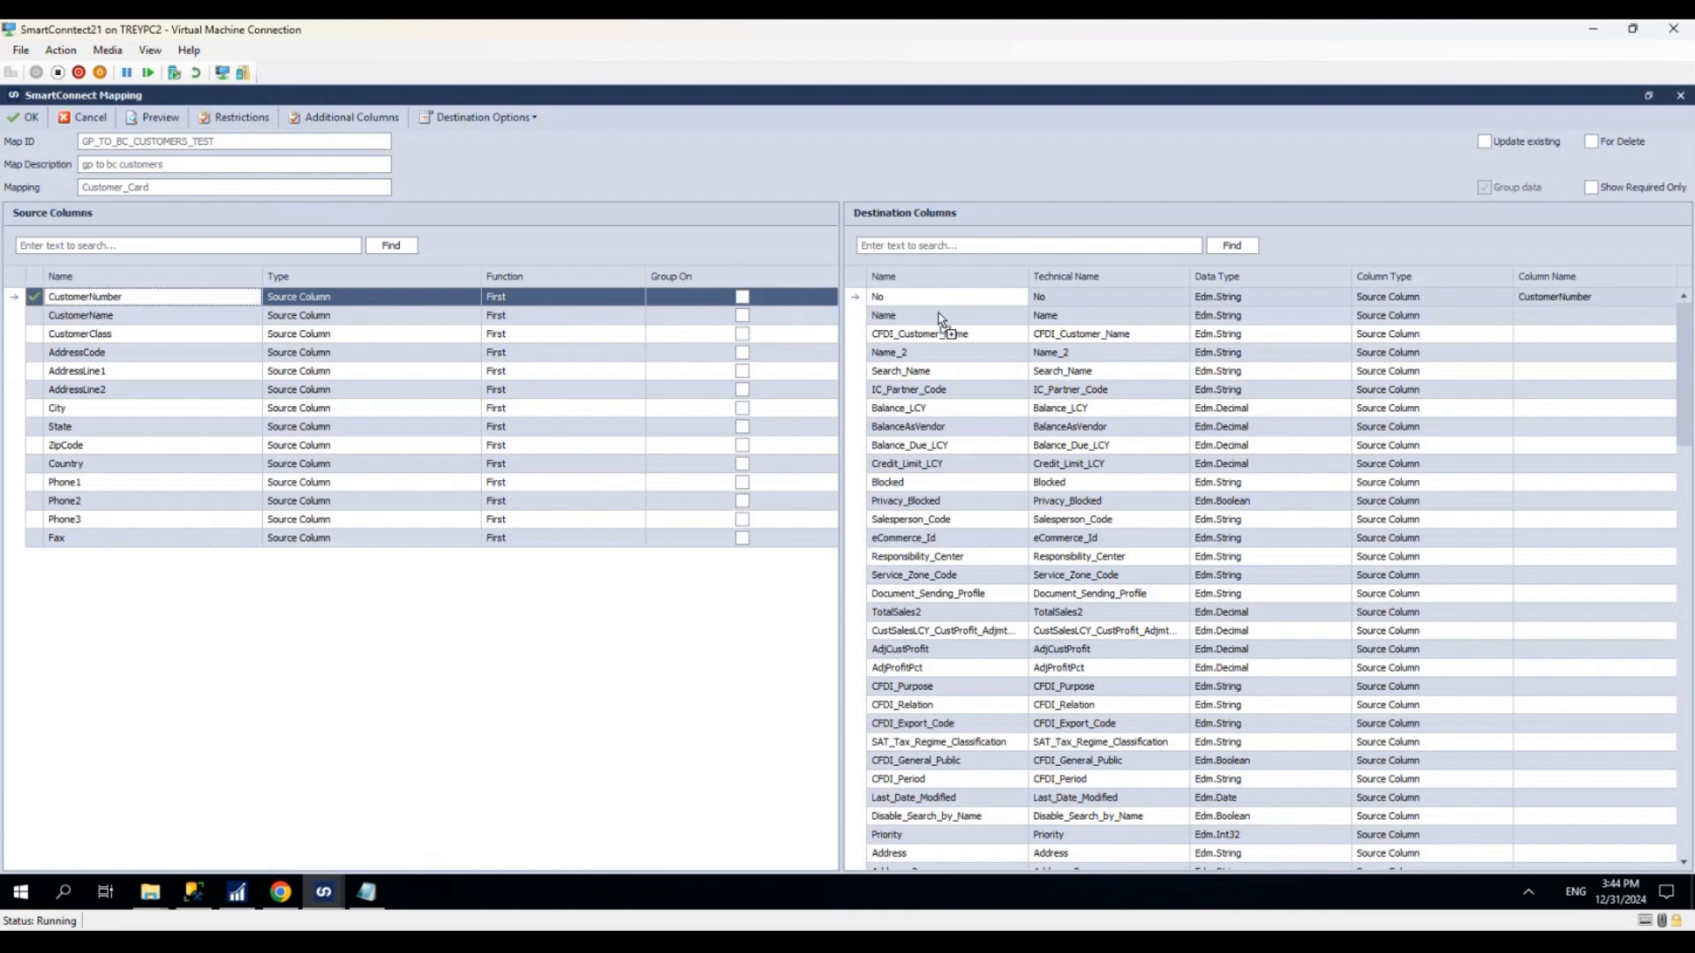
Step: Filter the destination columns by "address" and map AddressLine1 to Address and AddressLine2 to Address_2
left_click(898, 245)
type("address")
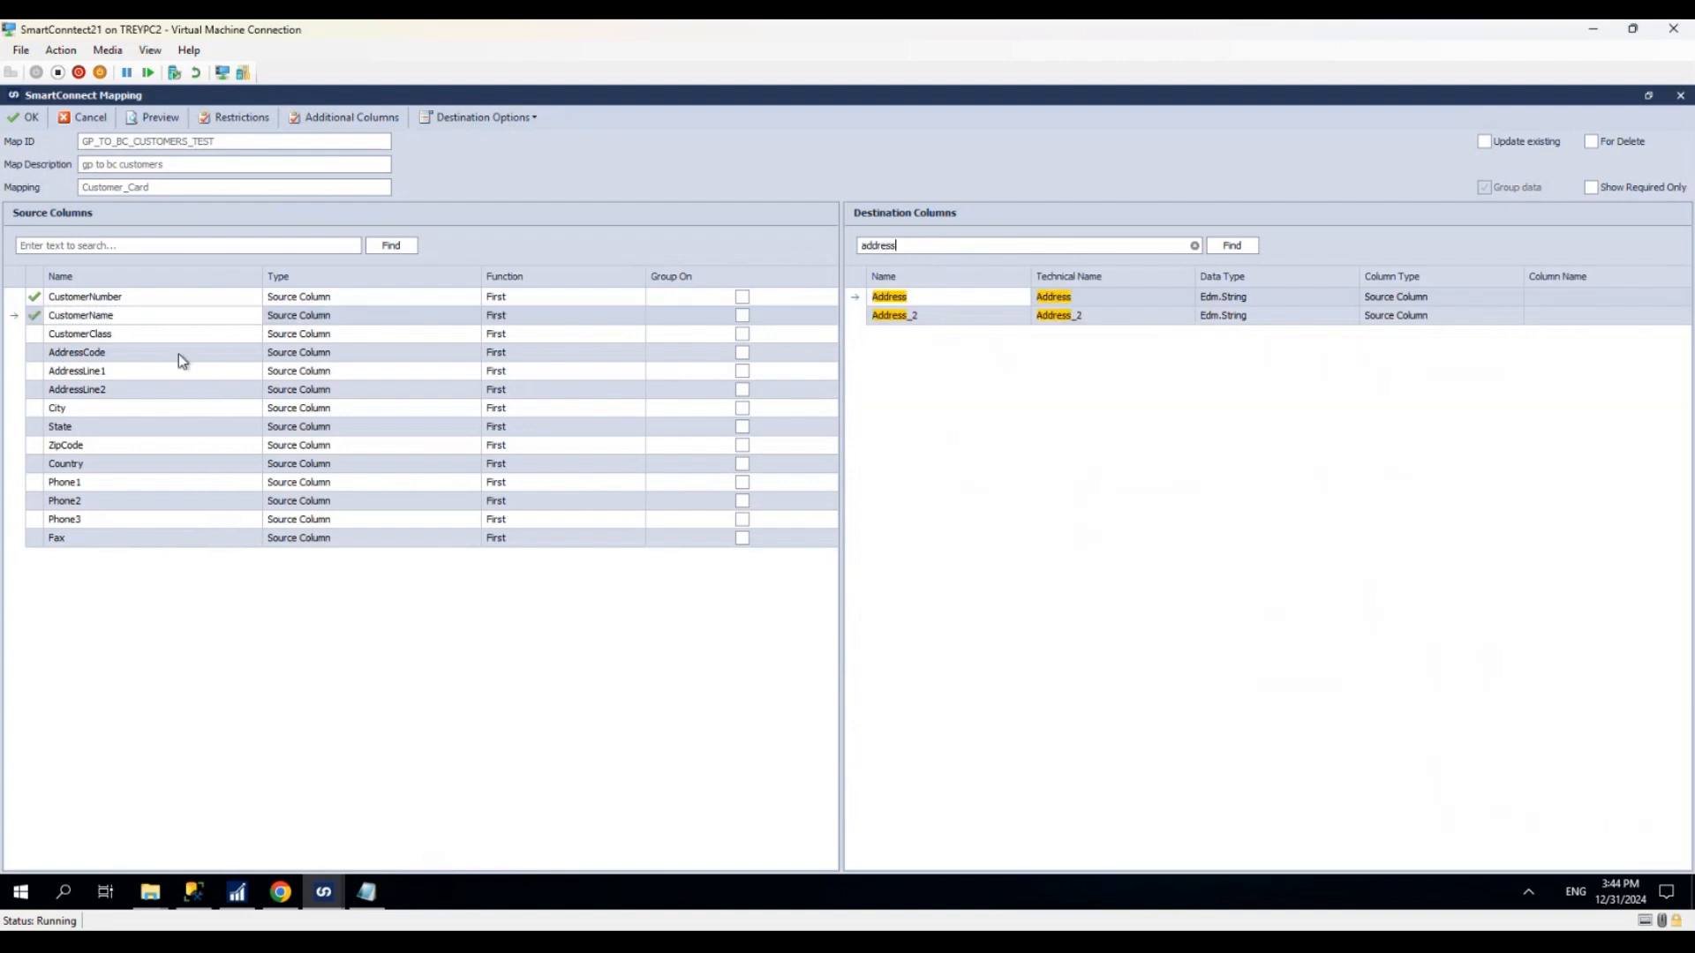
left_click_drag(104, 369, 931, 298)
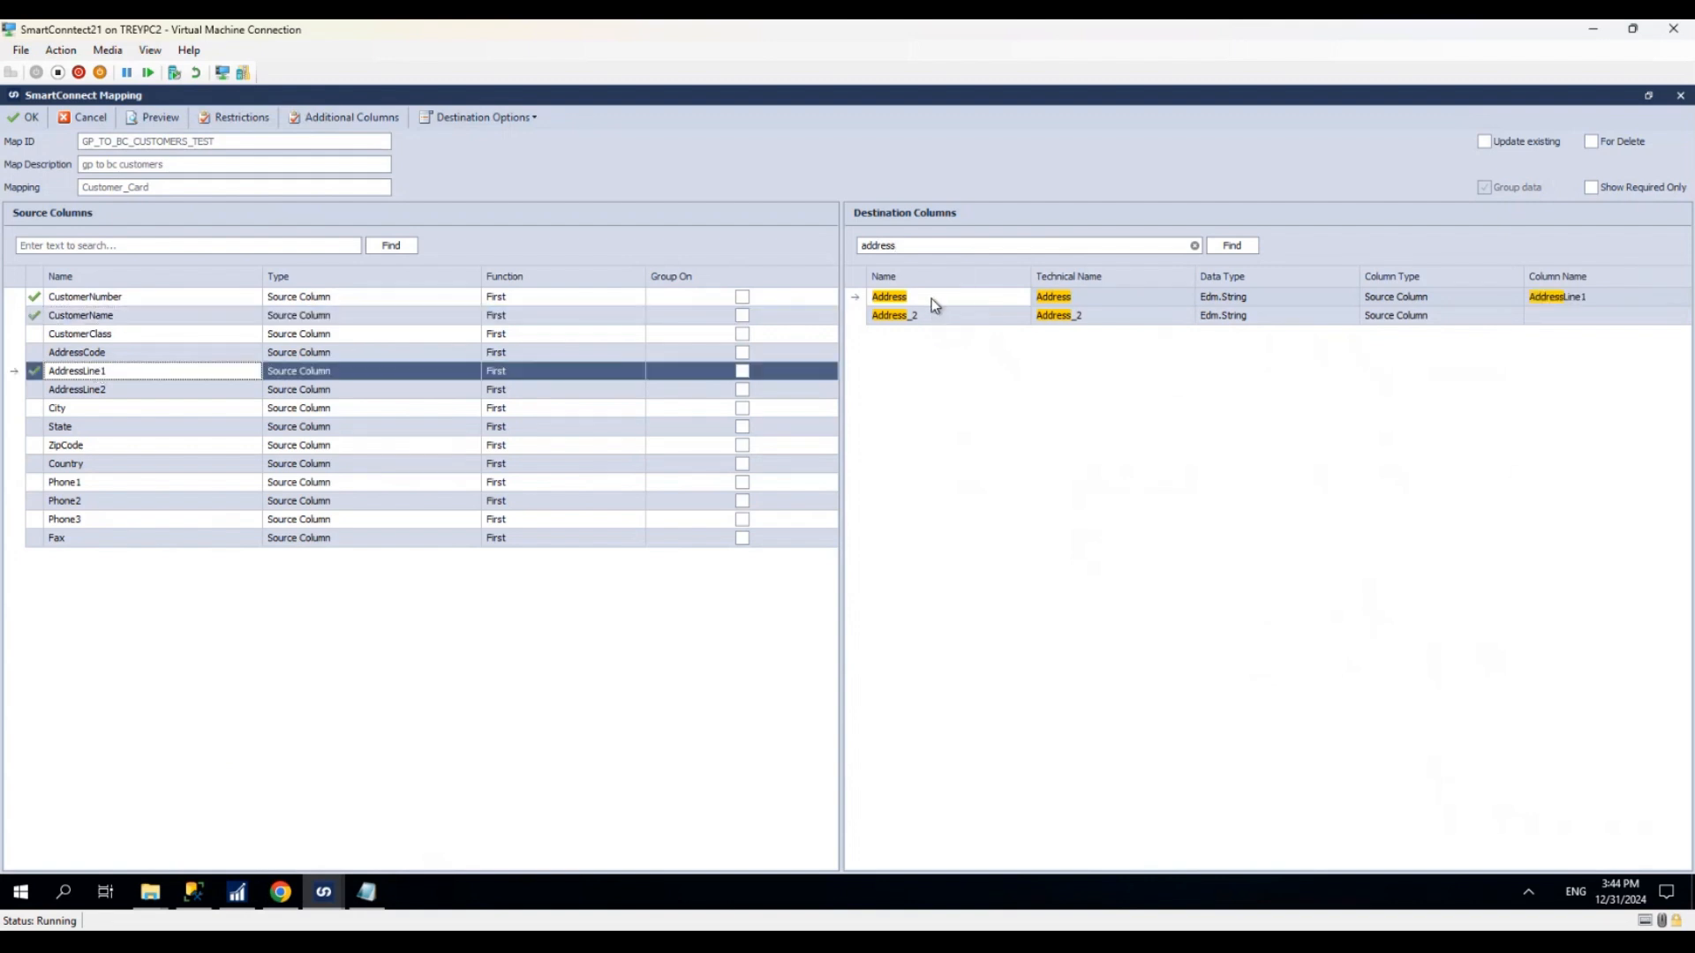
left_click_drag(102, 389, 915, 315)
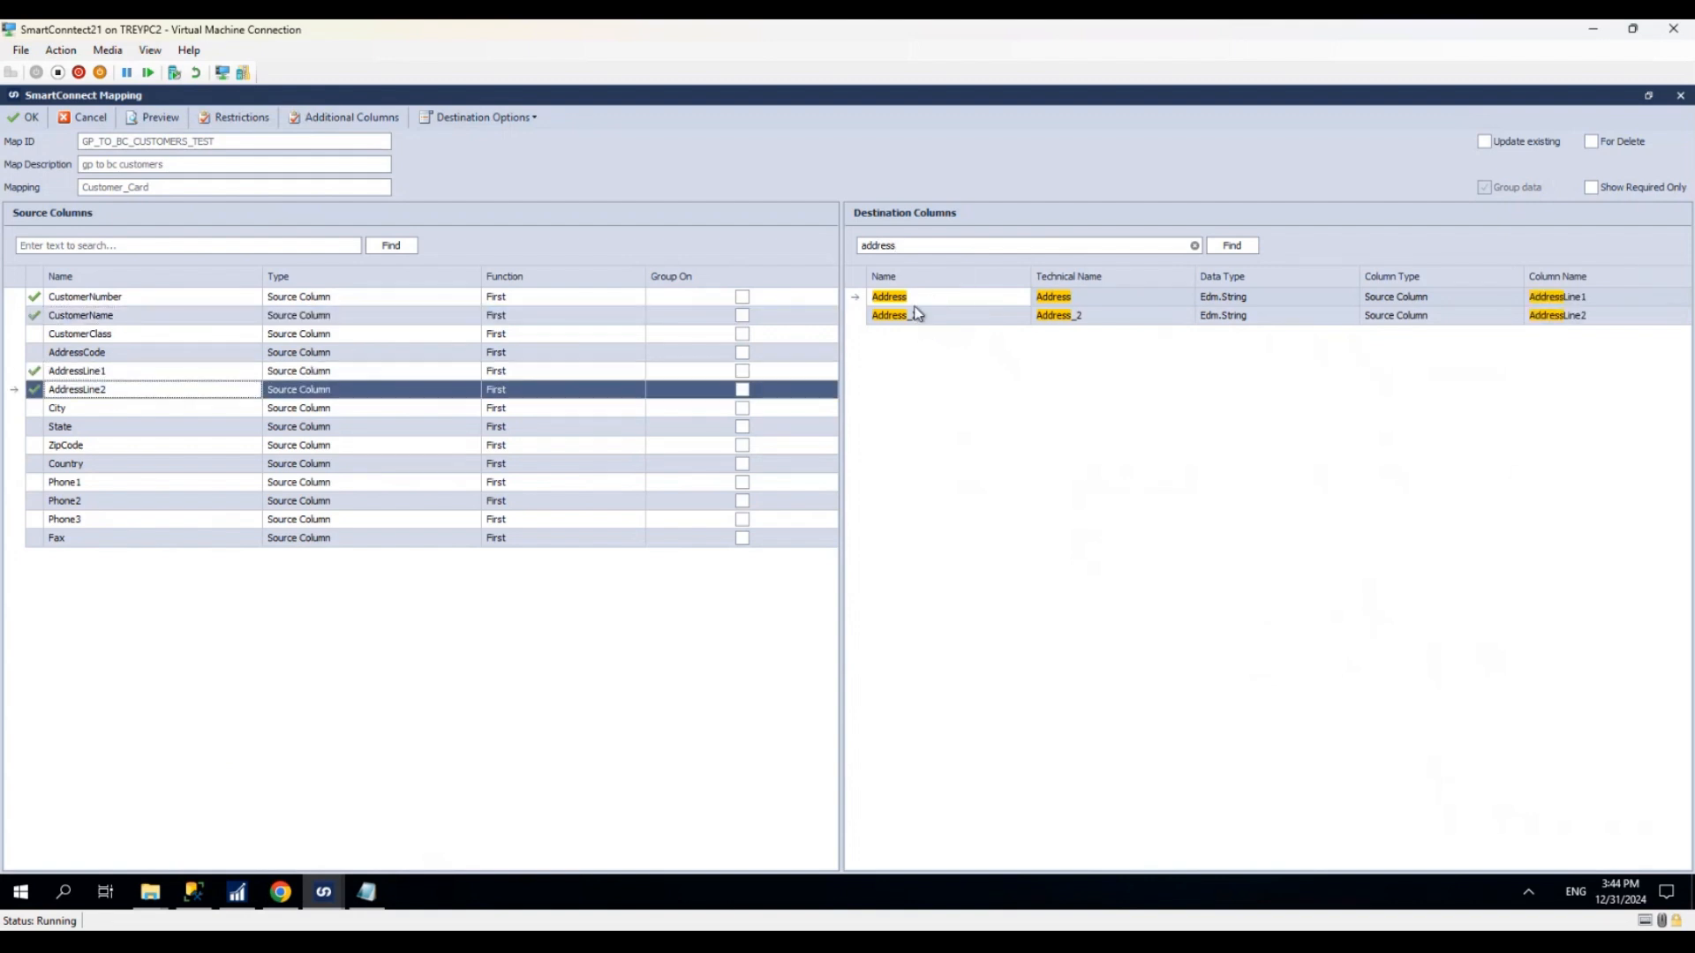
Step: Filter the destination columns by "city" and "county", mapping source City to City and State to County
left_click(947, 240)
type("city")
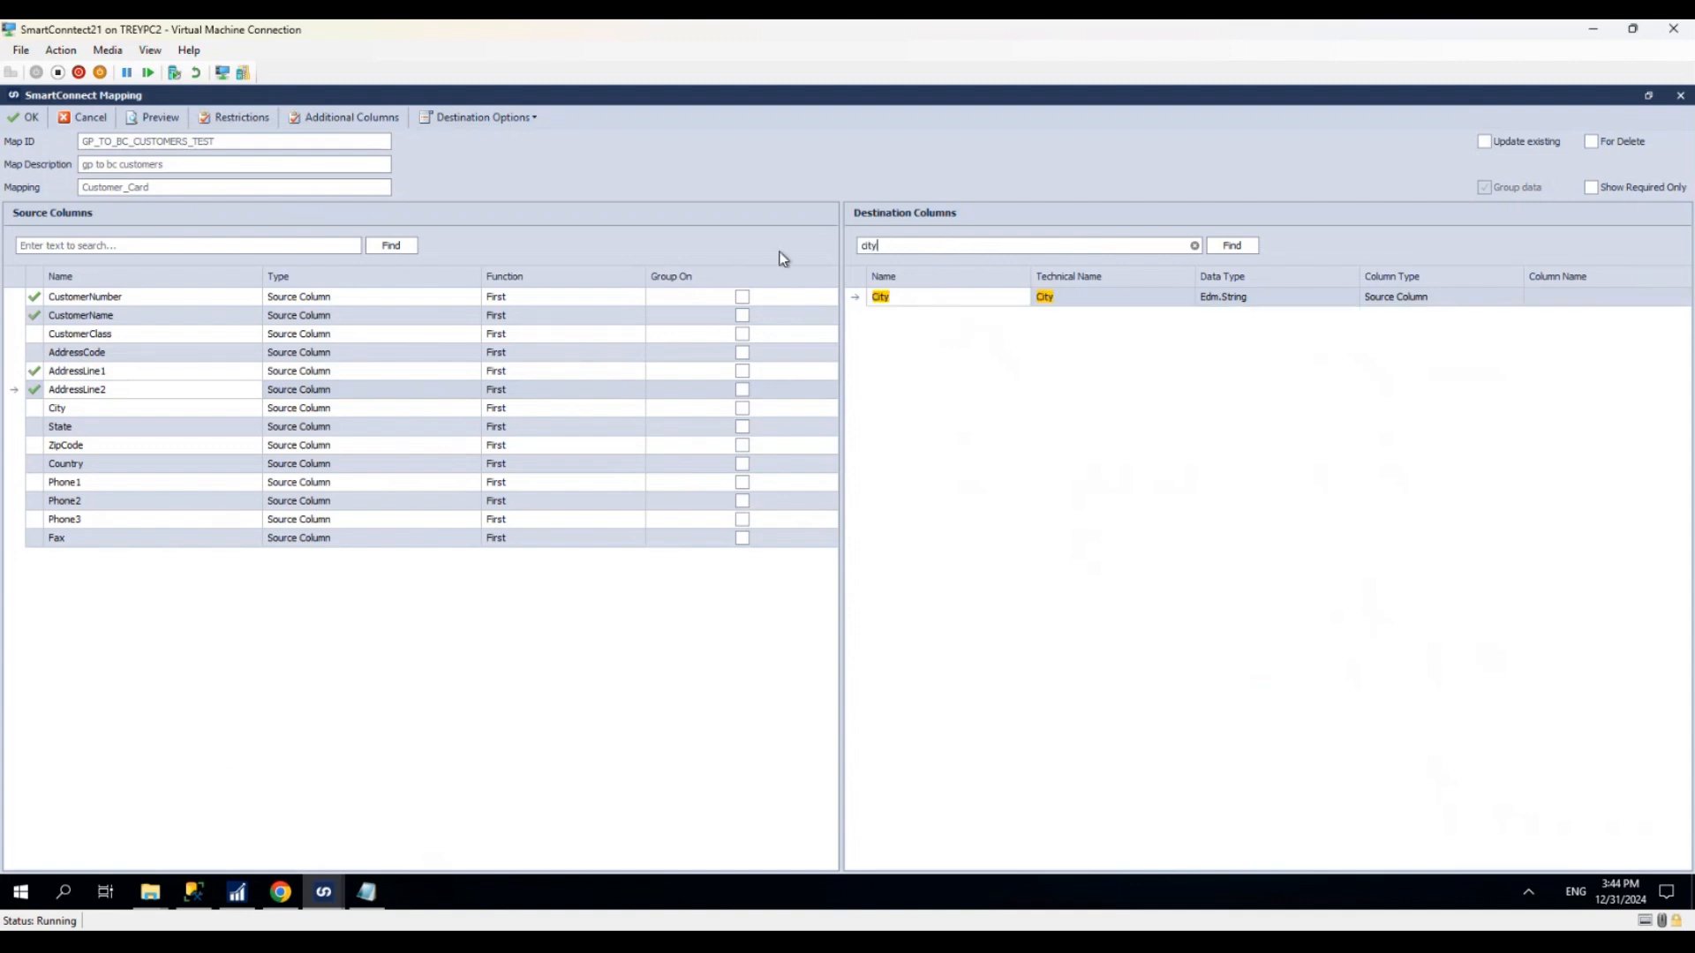
left_click_drag(72, 406, 901, 310)
left_click(1619, 295)
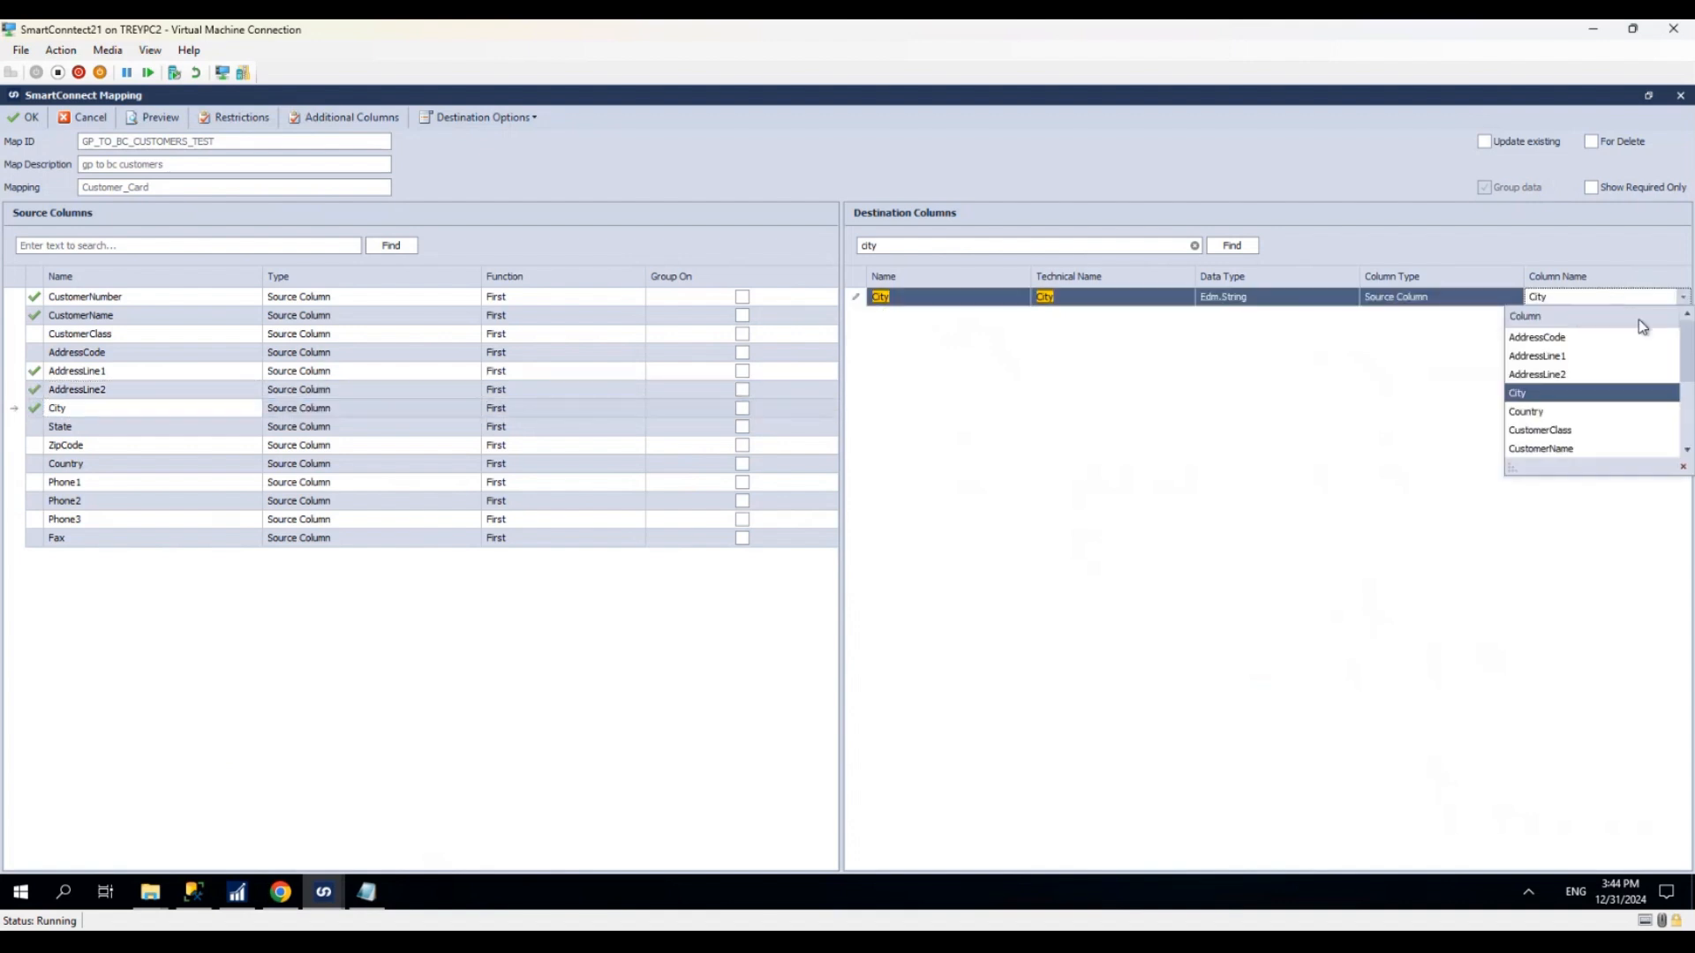
left_click(1565, 397)
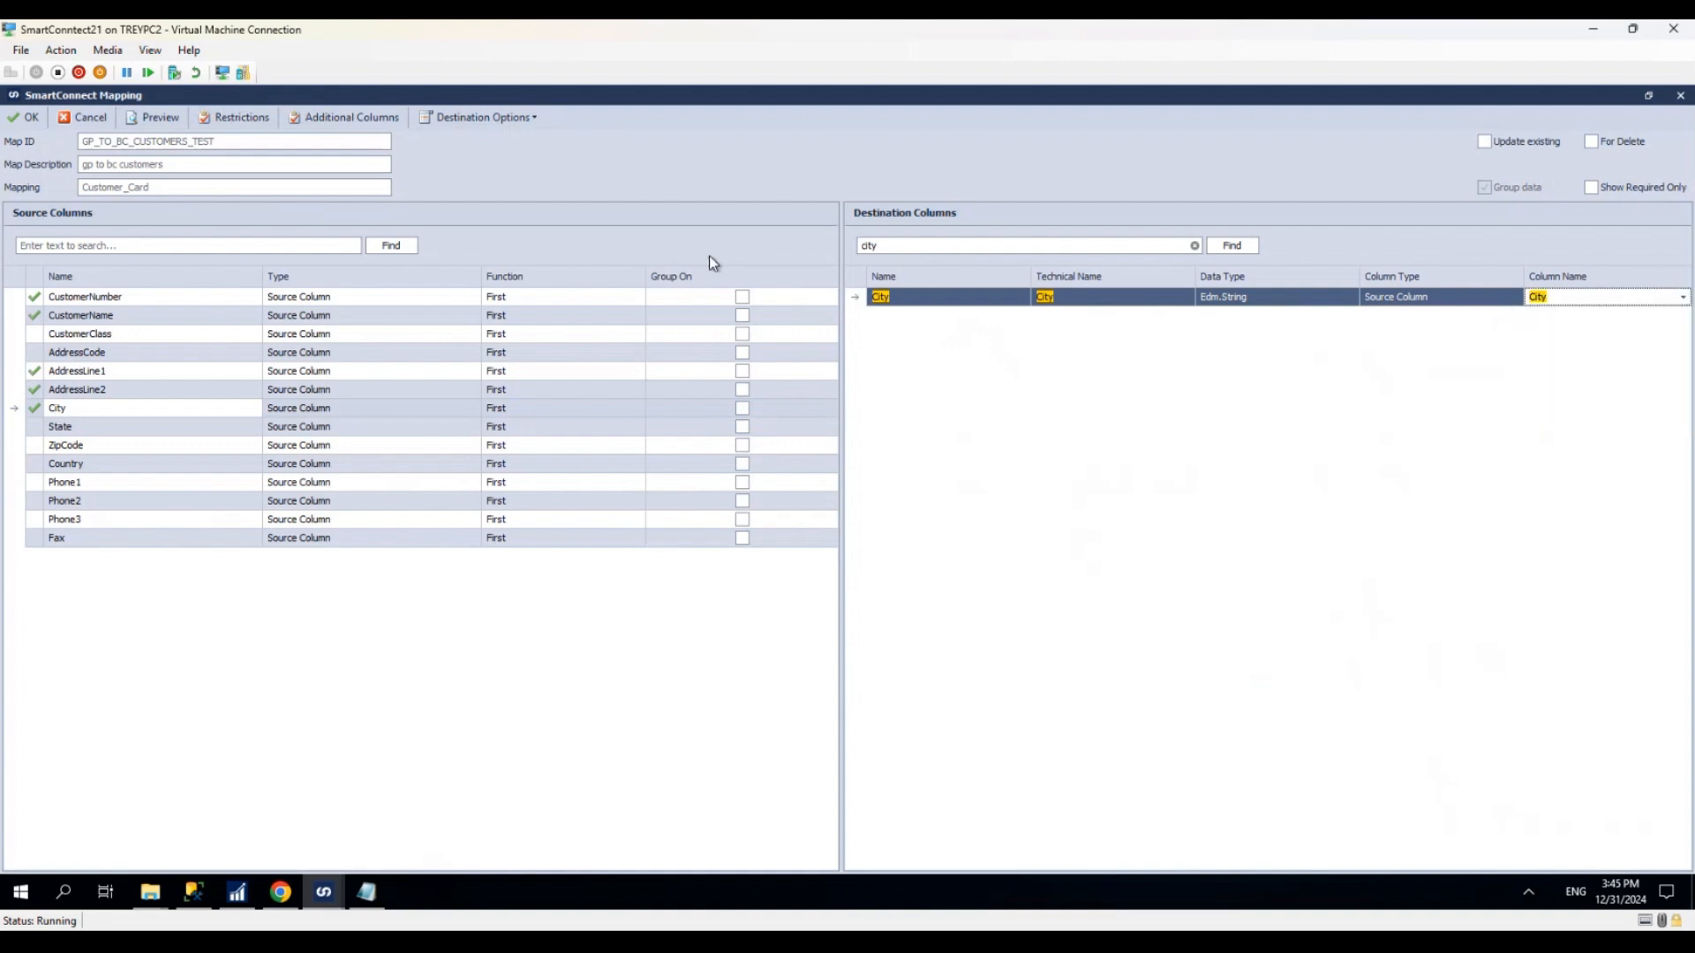
left_click(952, 246)
type("county")
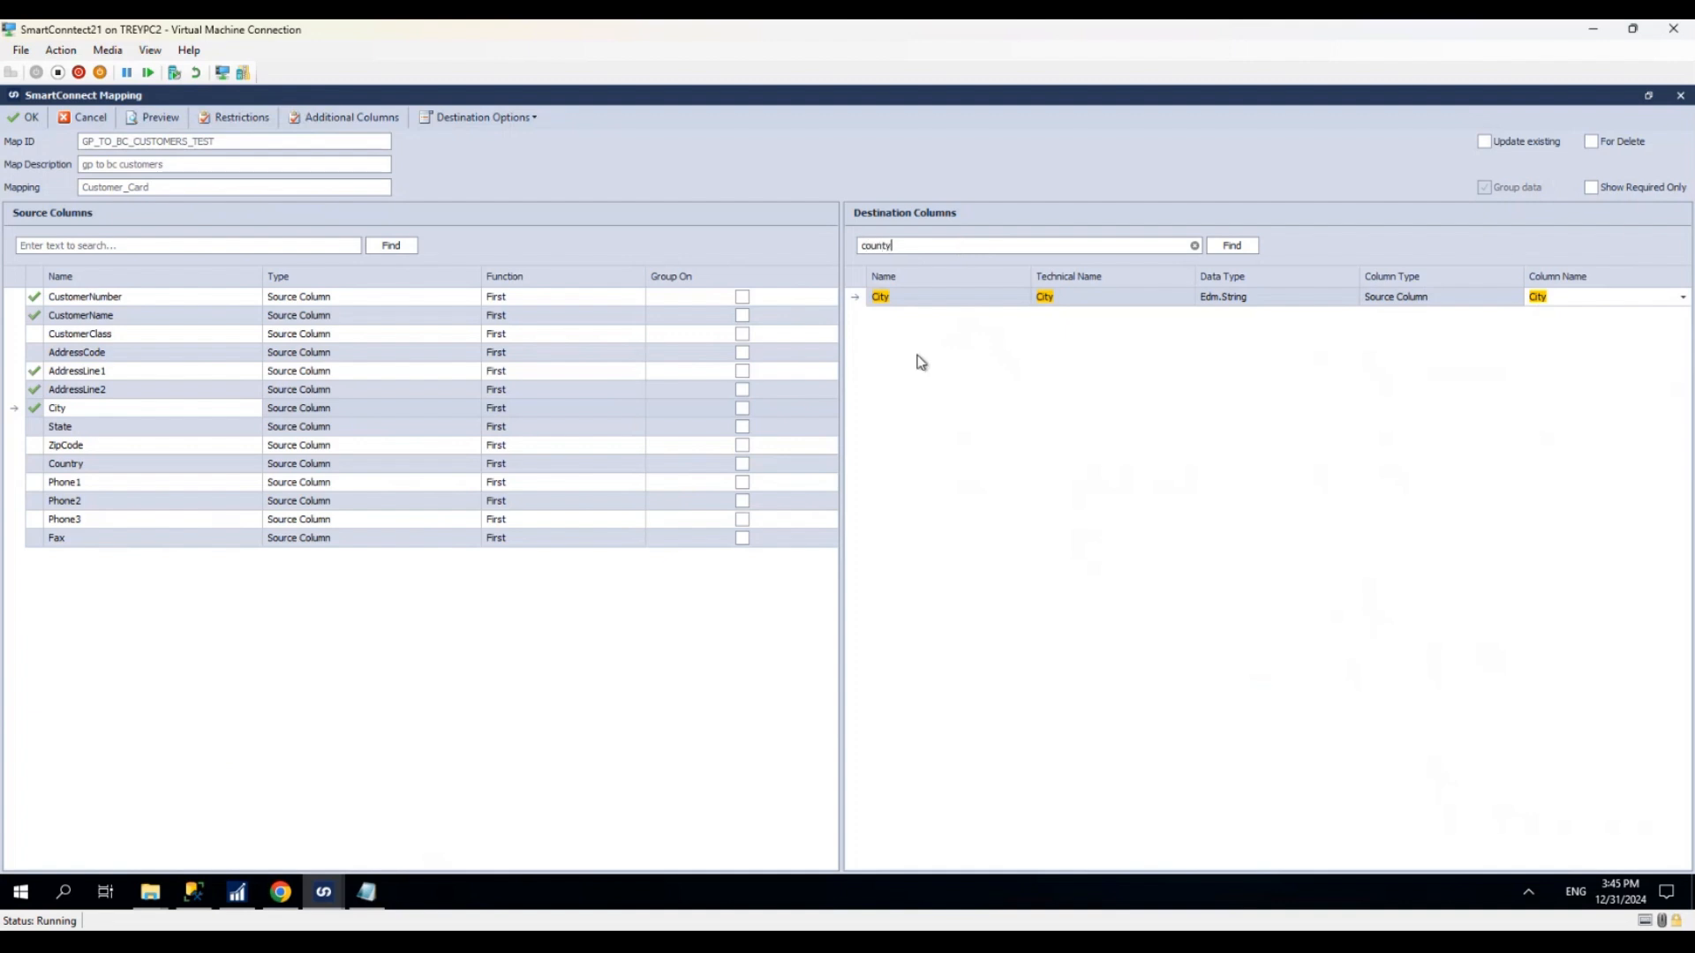
left_click_drag(82, 427, 932, 305)
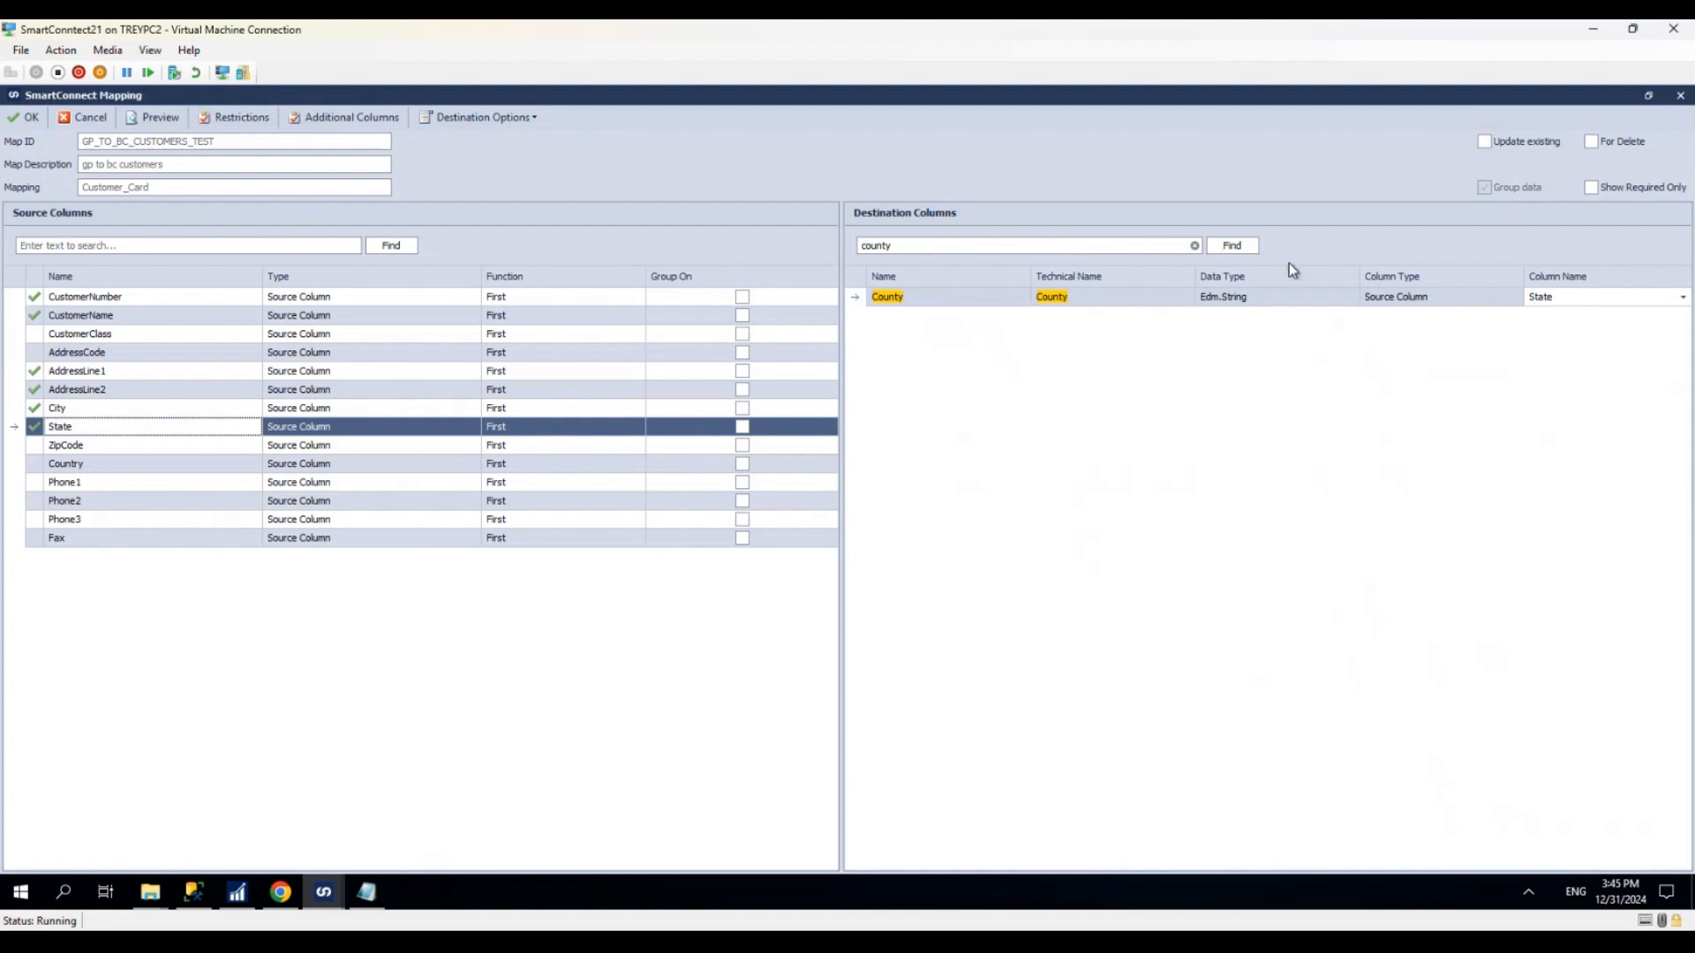
Step: Filter the destination columns by "post" and "phone", map ZipCode to Post_Code and Phone1 to Phone_No, and clear the filter
left_click(1195, 247)
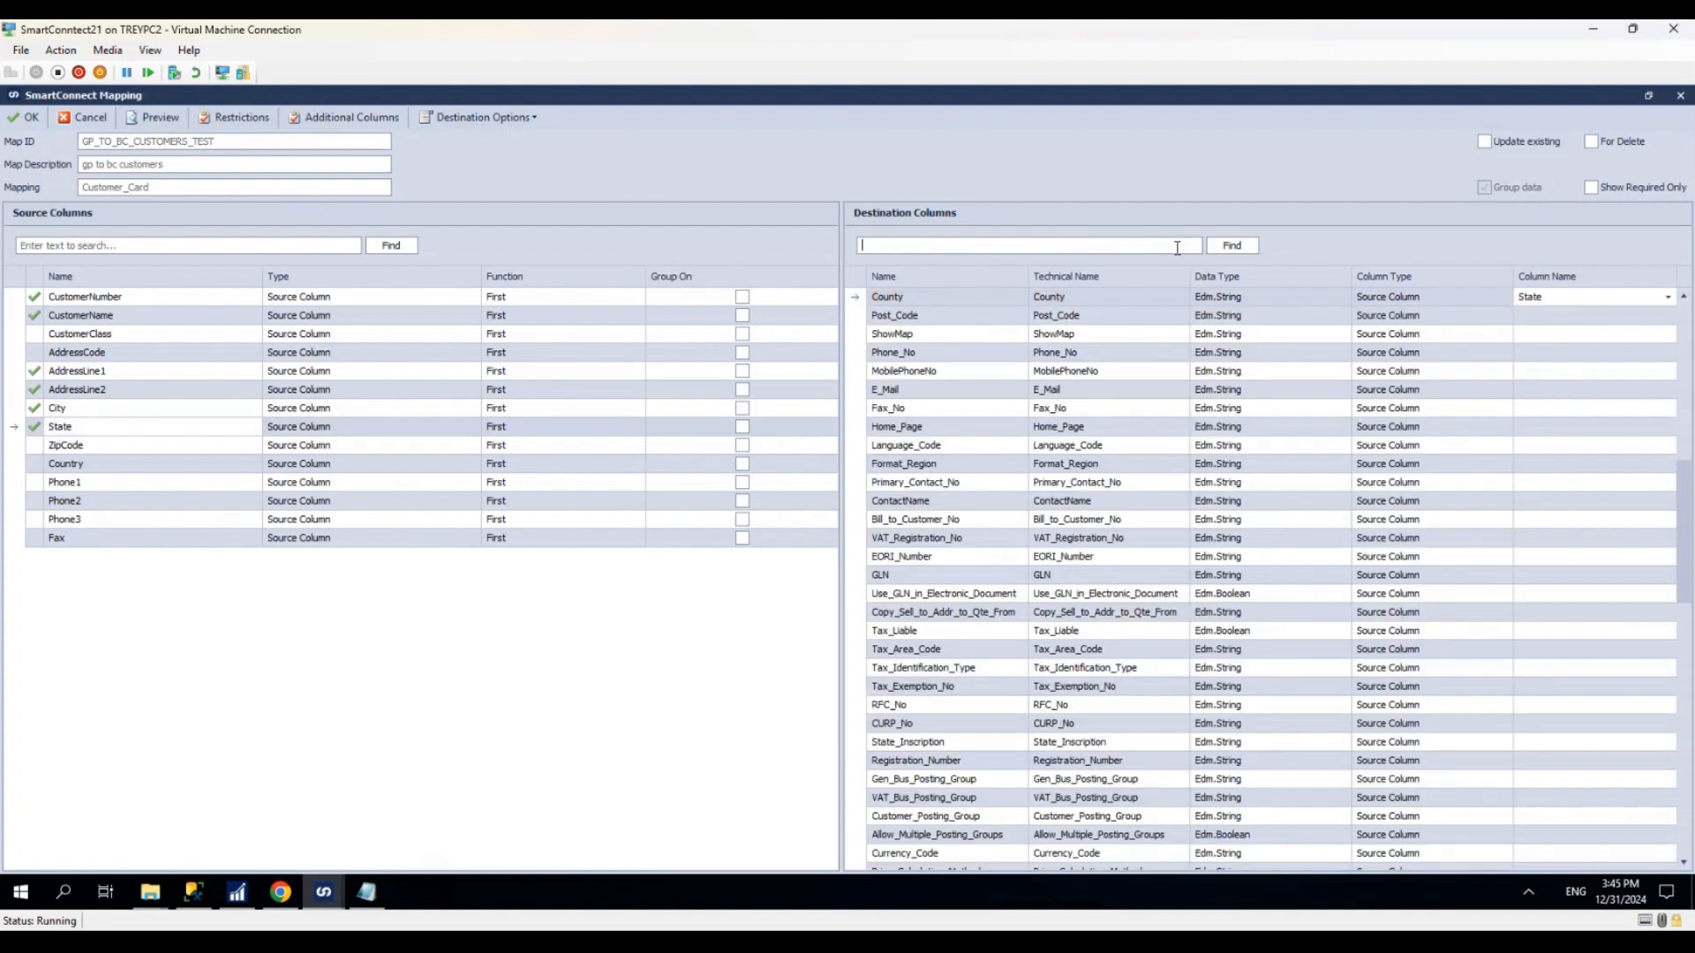
type("post")
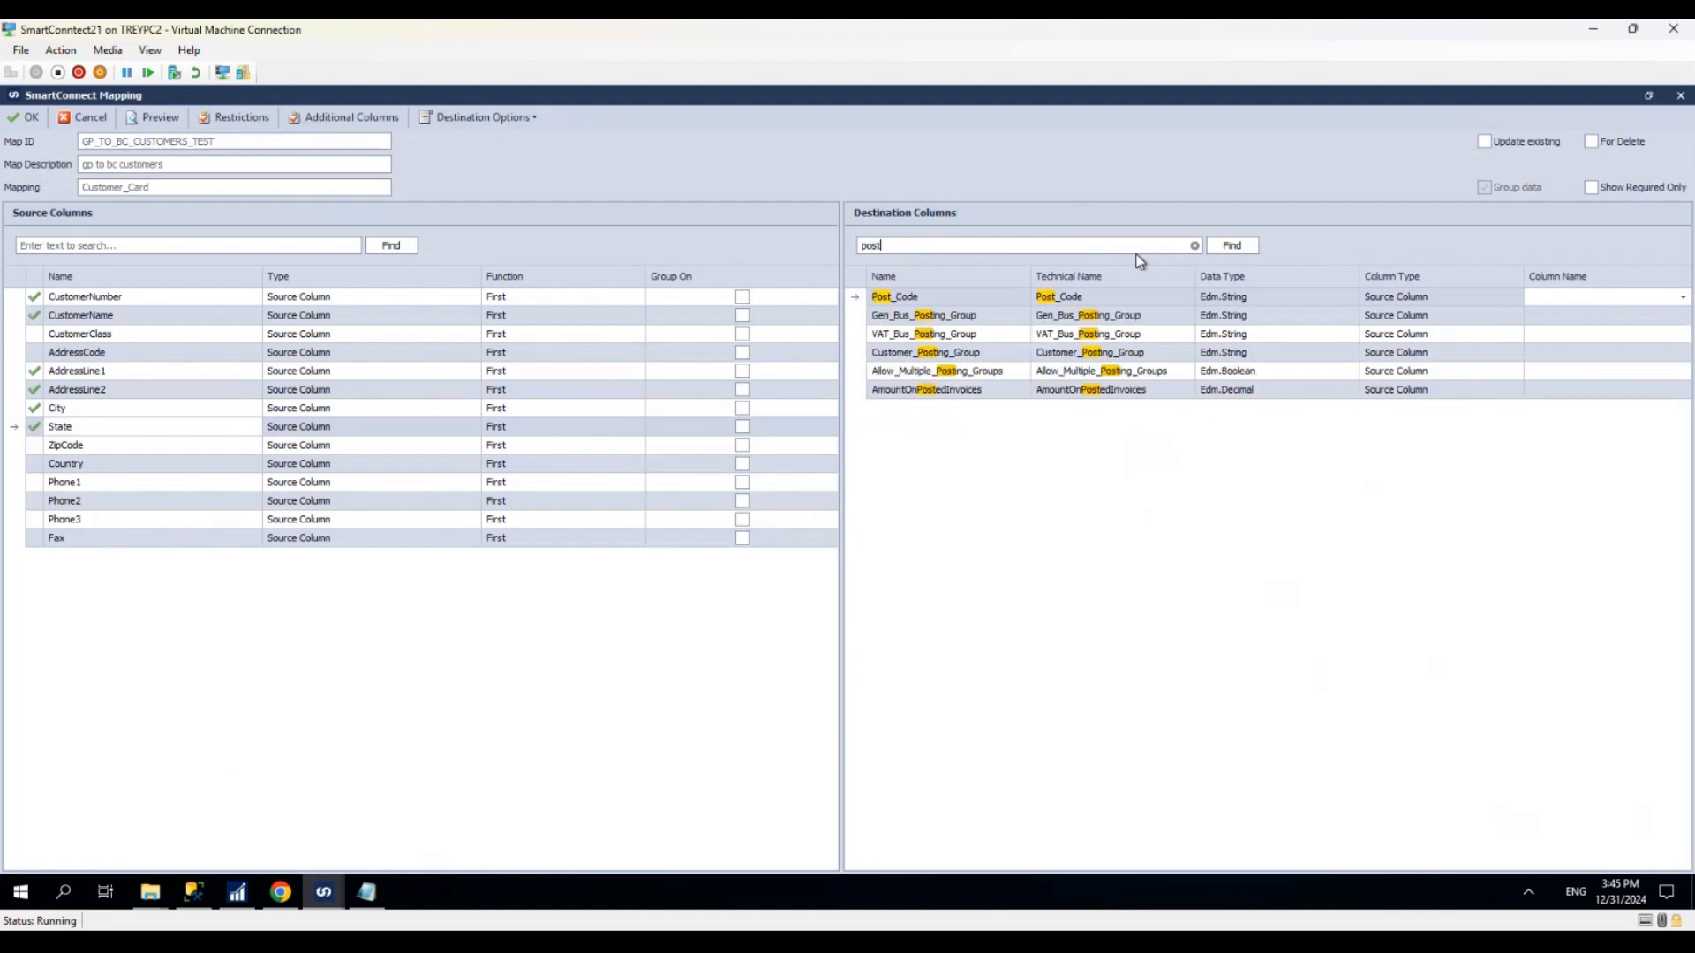
left_click(1683, 299)
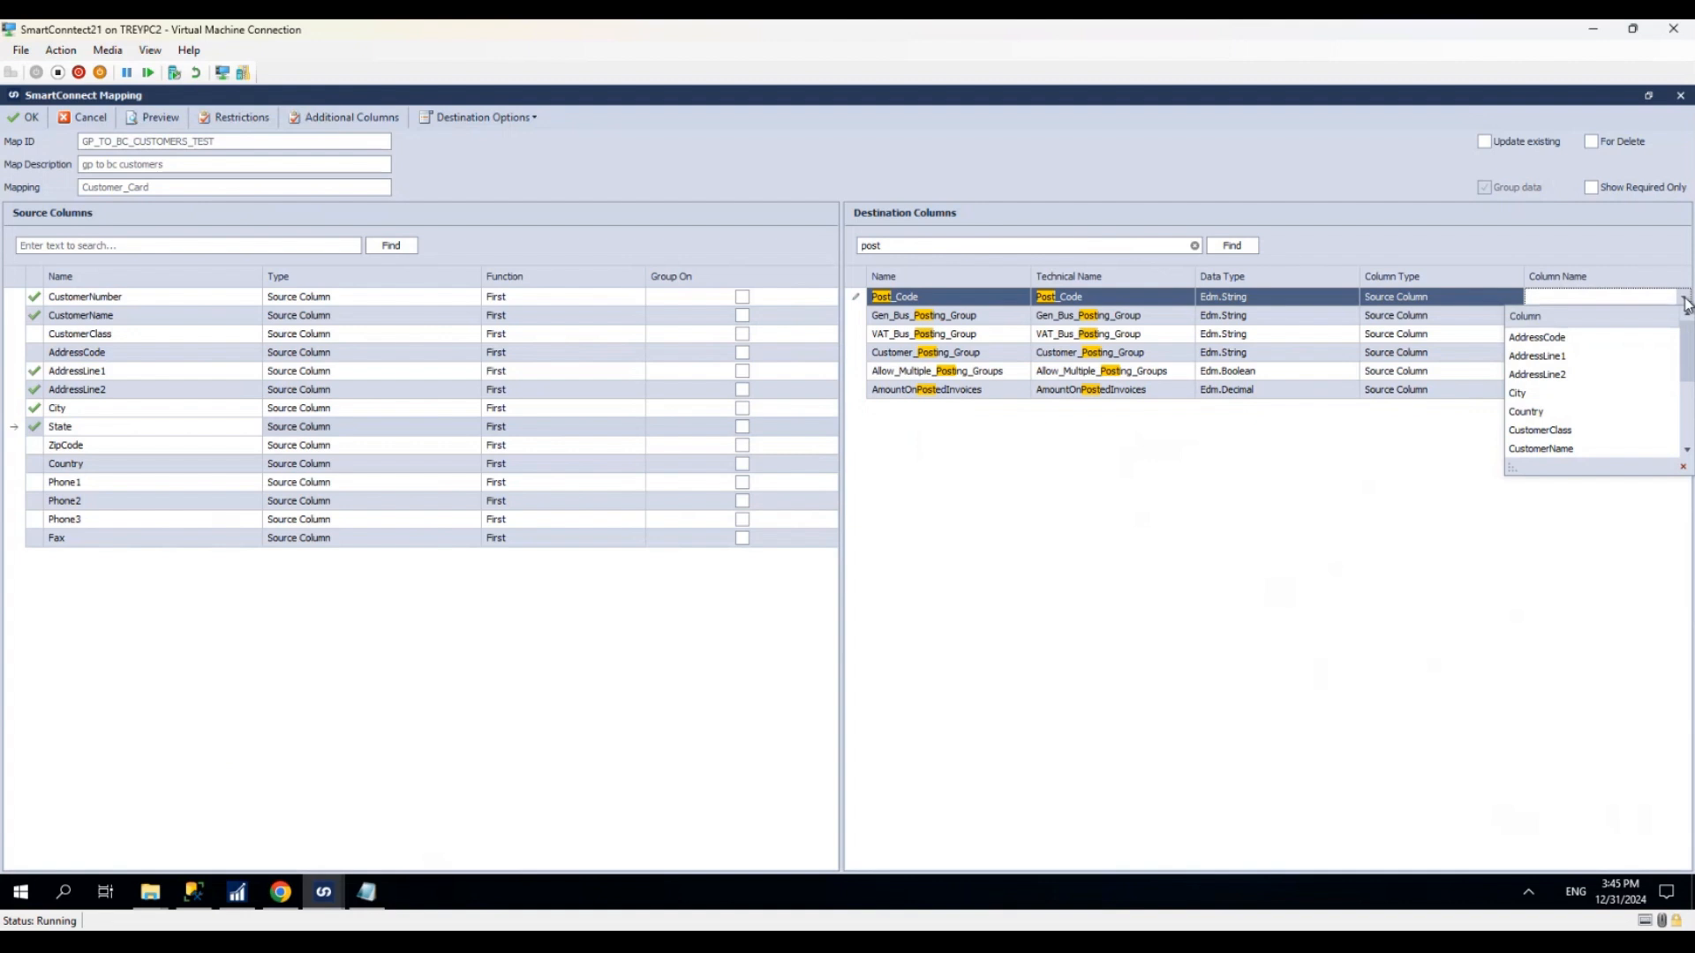
scroll(1615, 357, "down", 3)
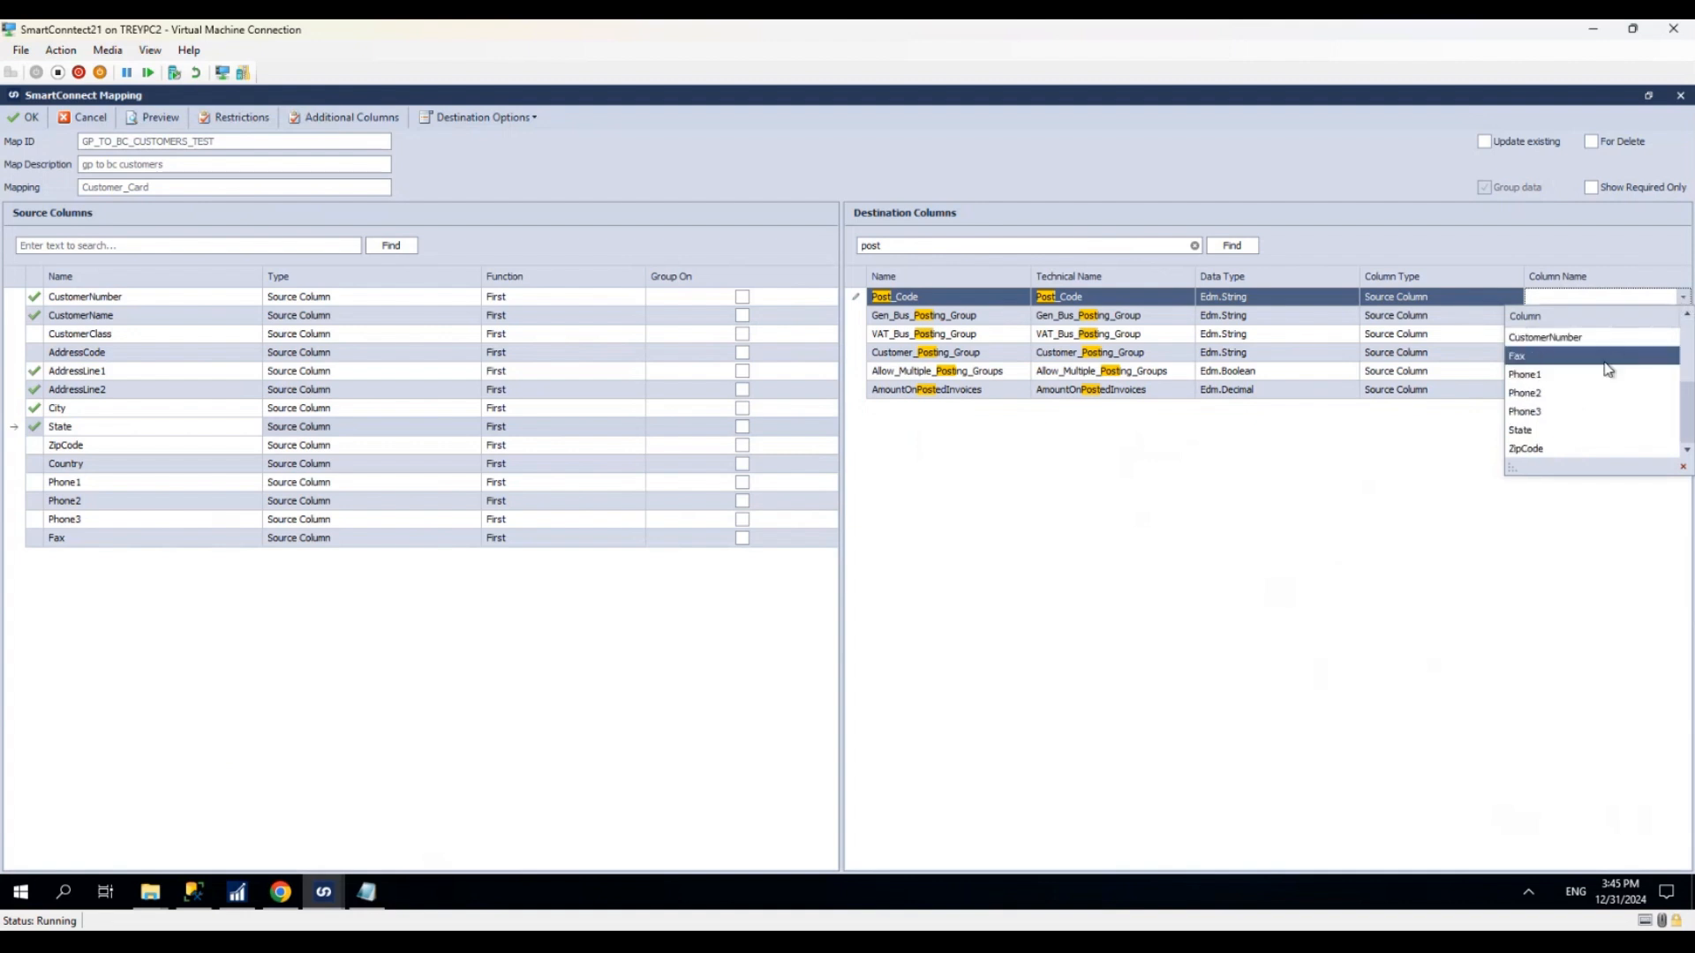
left_click(1528, 449)
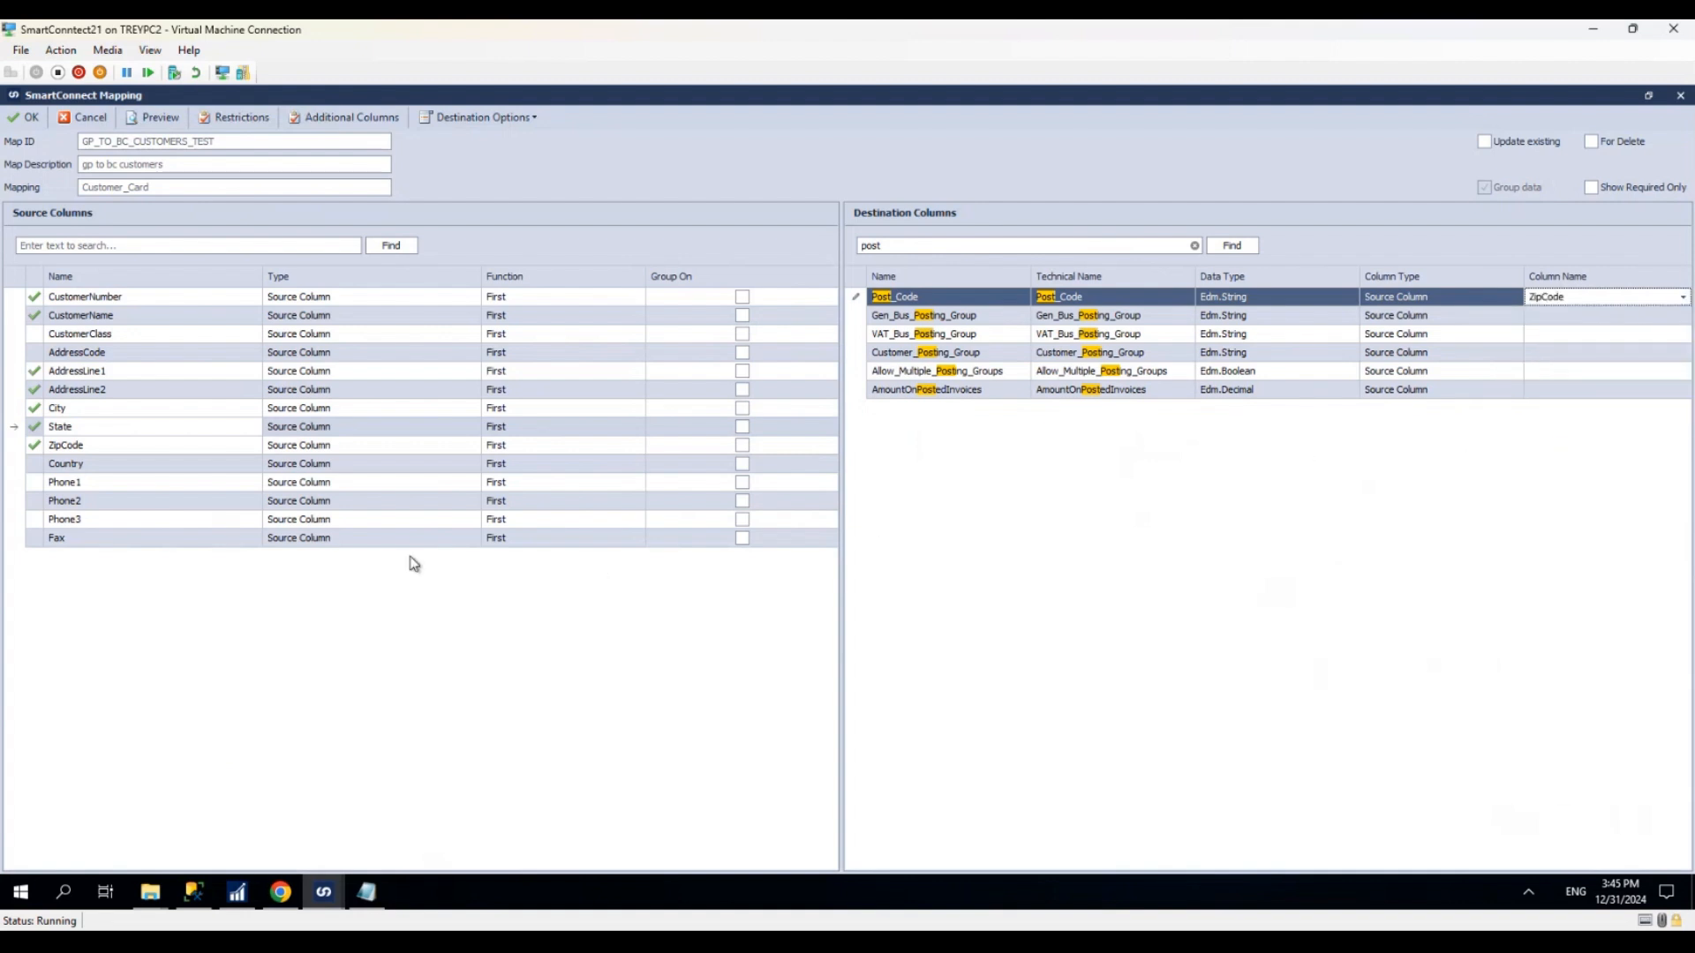
double_click(976, 244)
type("phone")
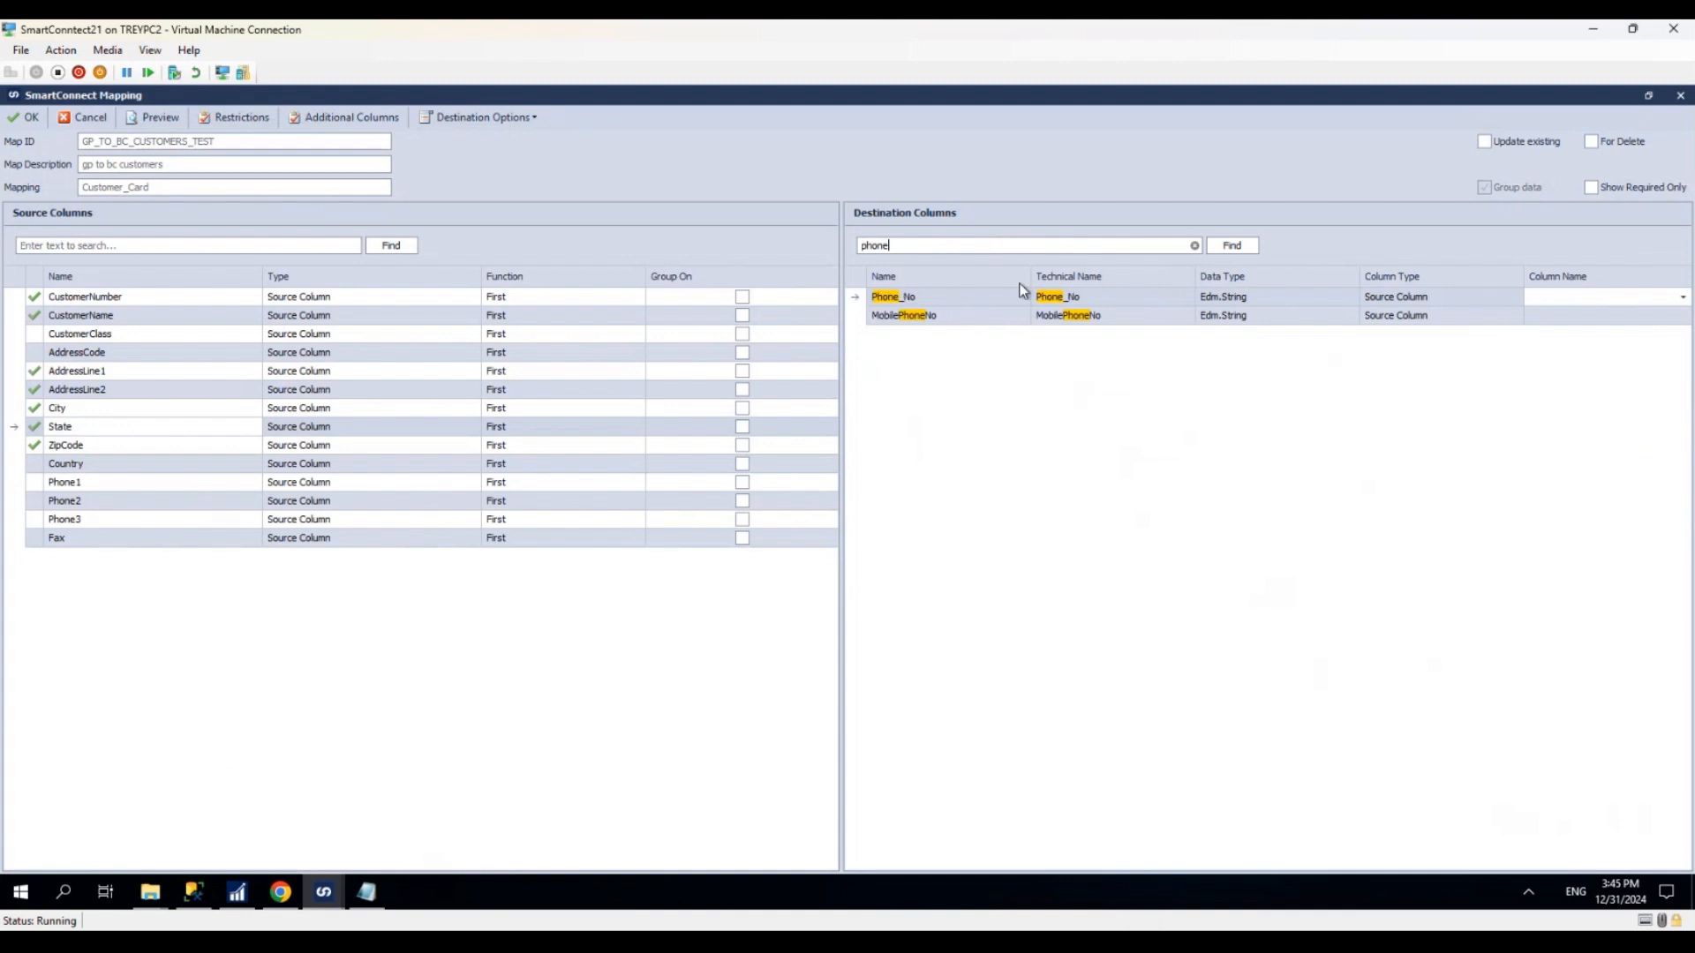
left_click_drag(77, 484, 1585, 300)
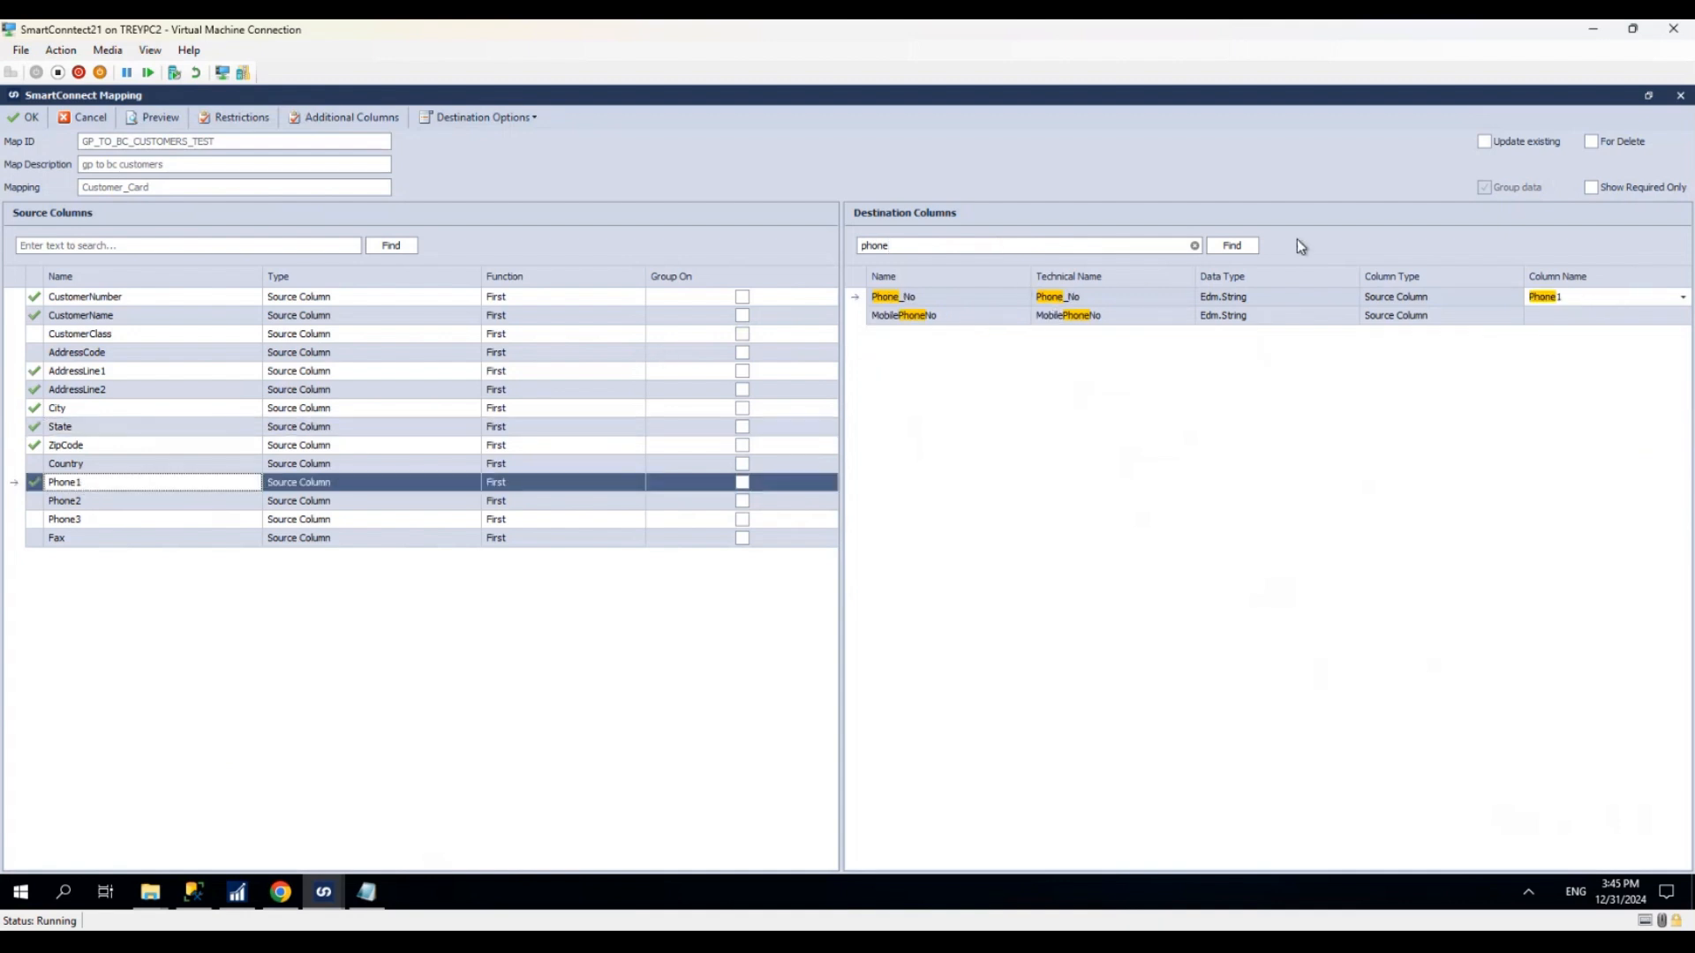
left_click(1194, 247)
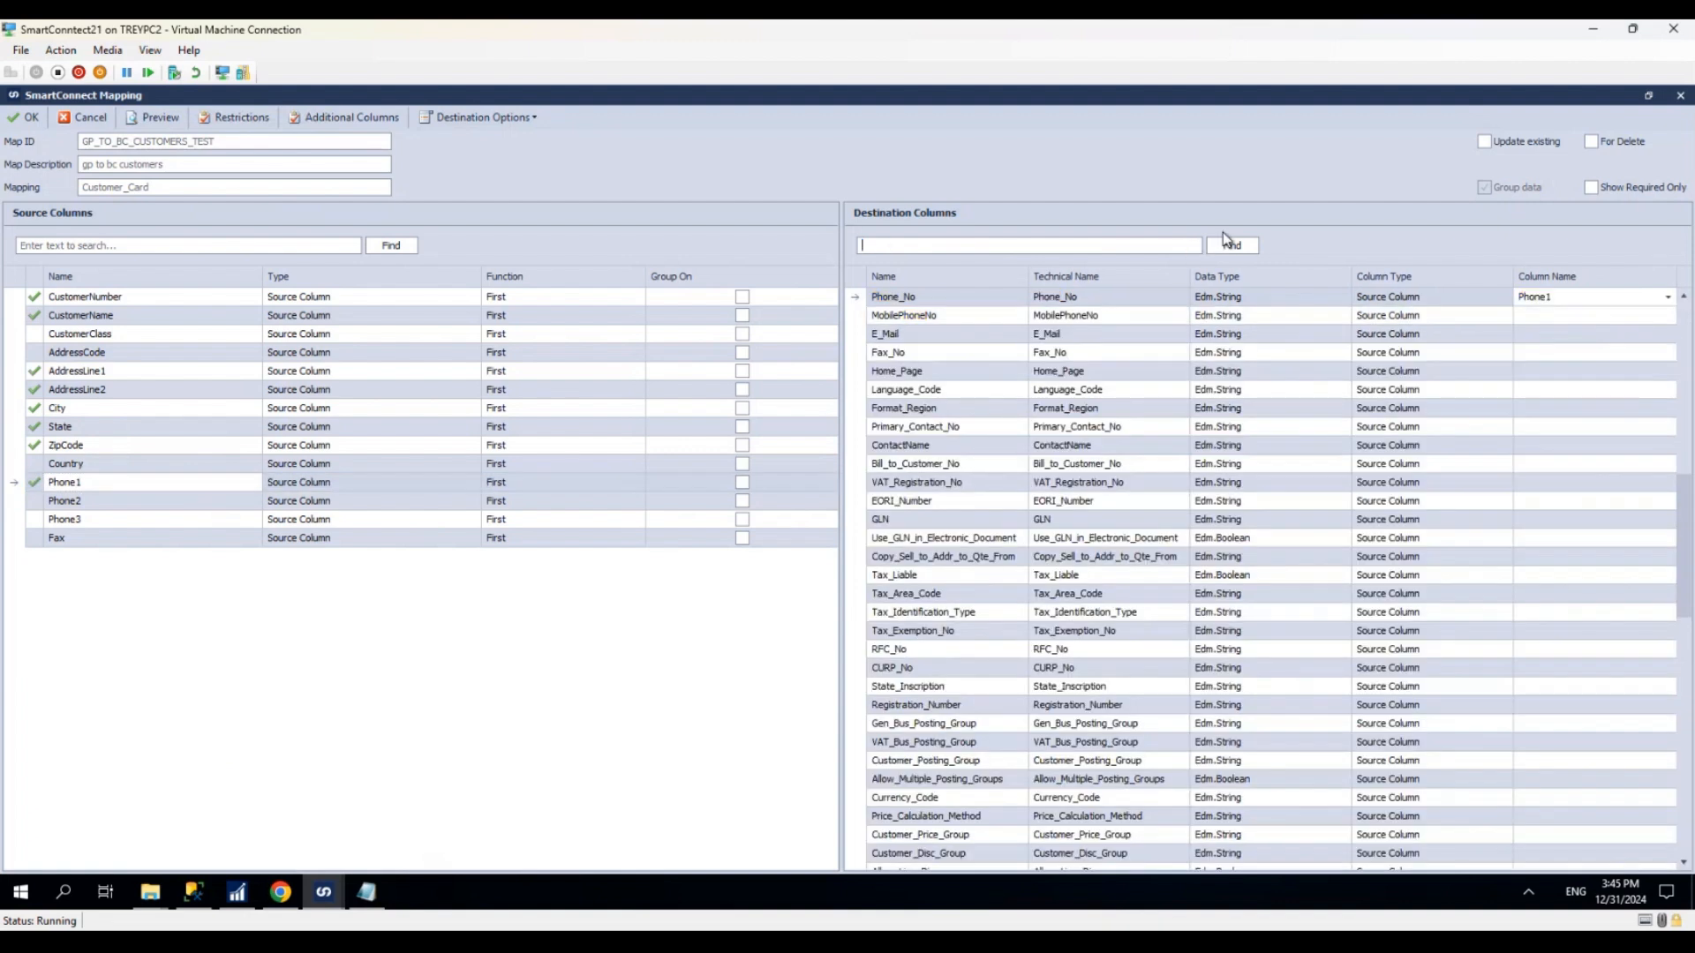
type("gen")
left_click(1224, 237)
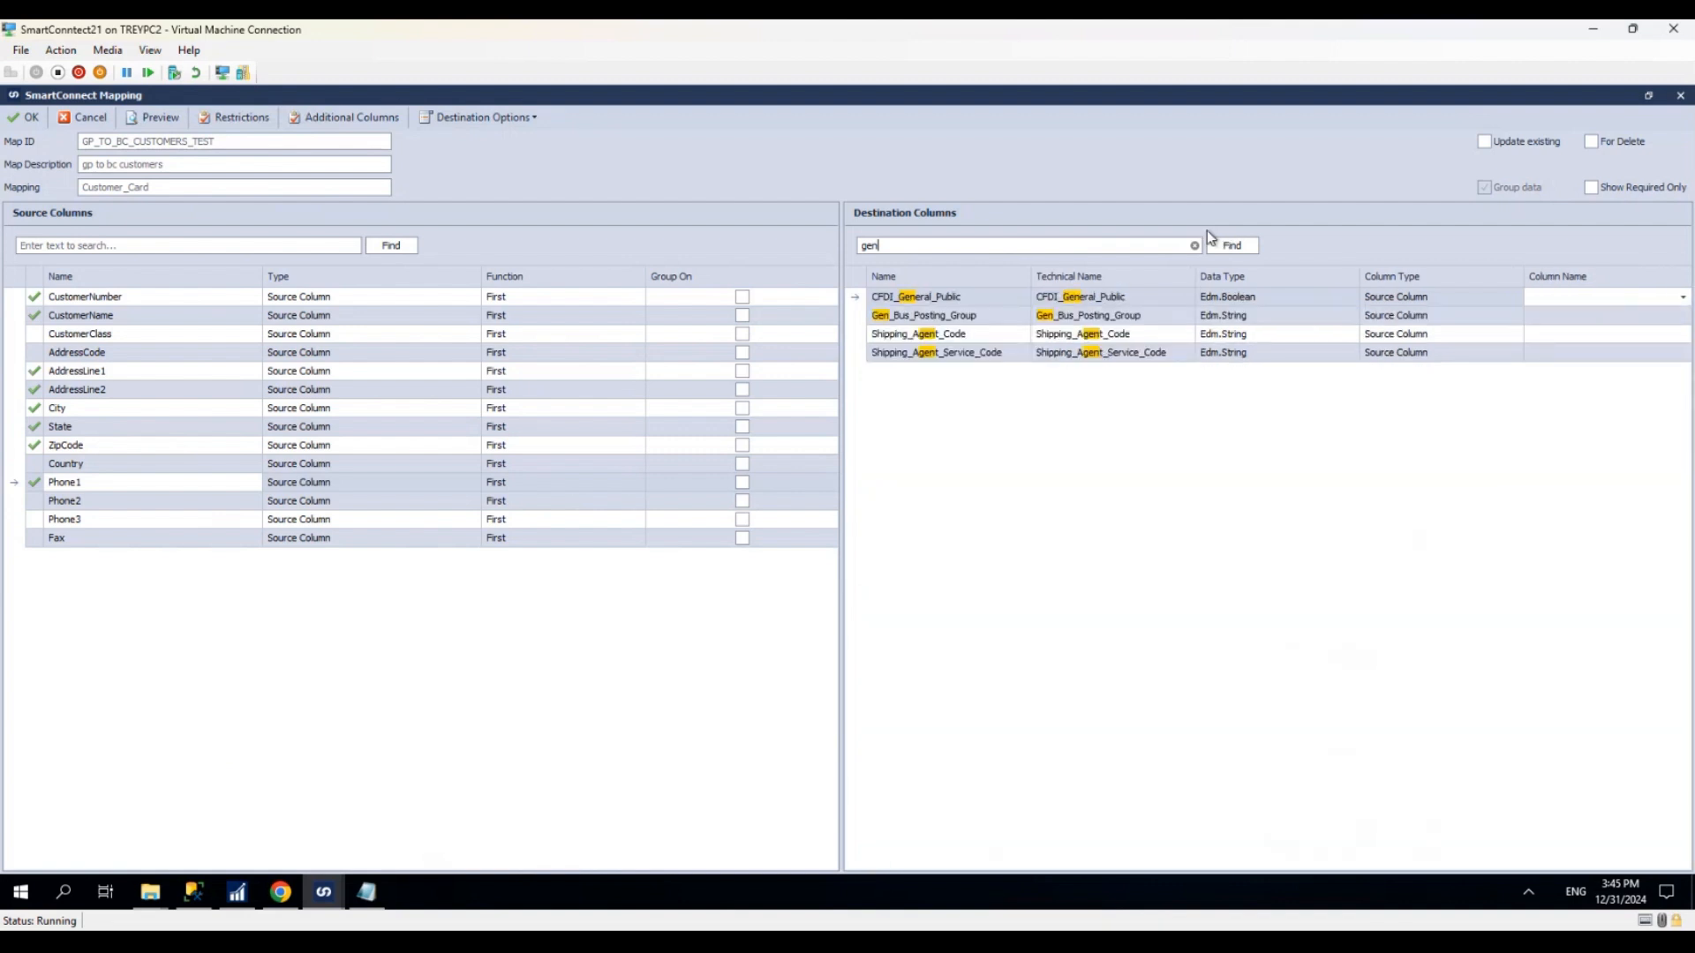
key("BackSpace")
key("BackSpace")
key("BackSpace")
Step: Filter the destination columns by "posting" and set Customer_Posting_Group to a Local Constant of DOMESTIC
type("posting")
key("Return")
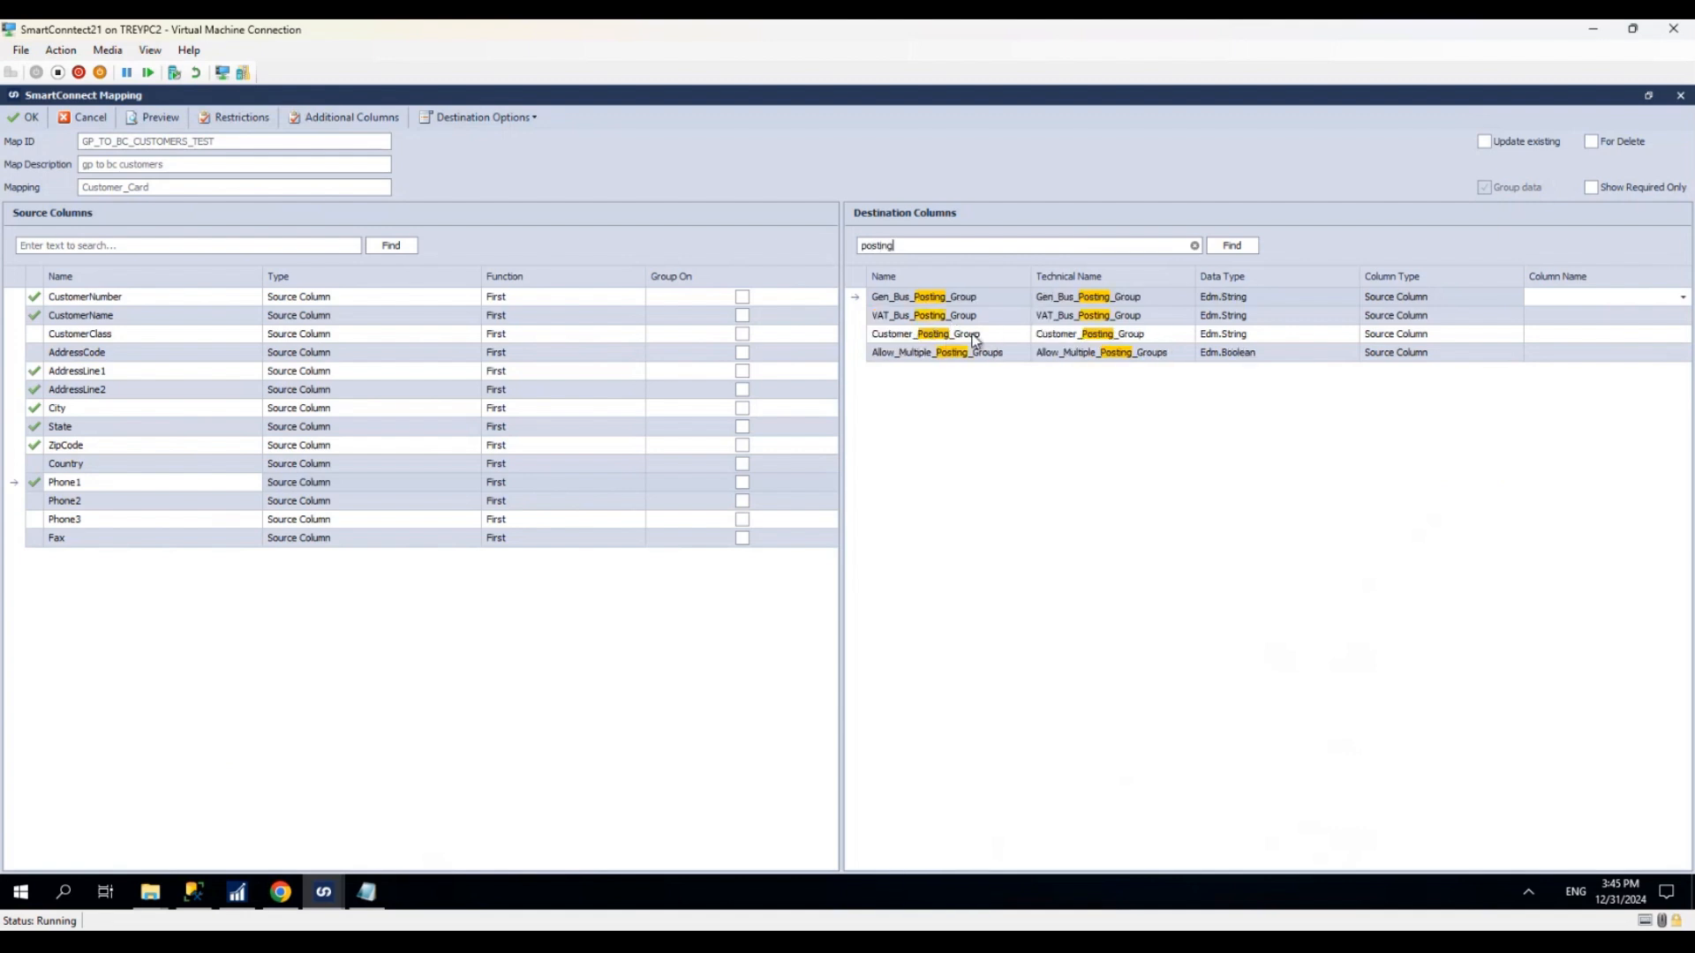
left_click(1498, 332)
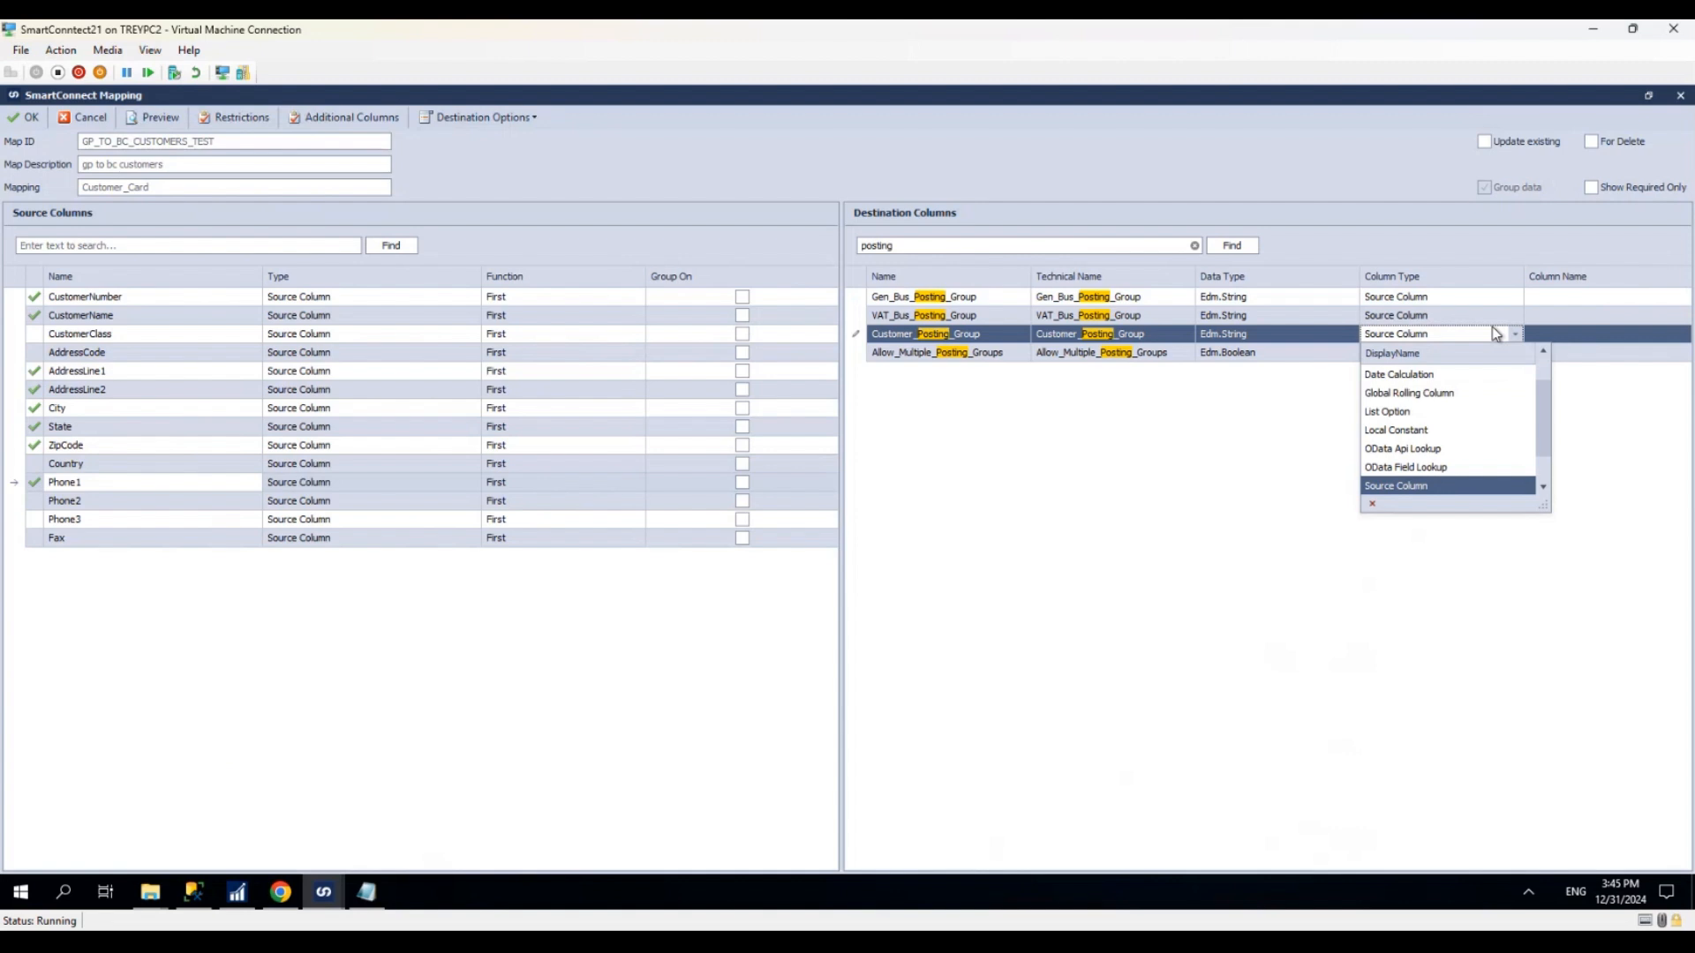
left_click(1435, 431)
left_click(1589, 336)
type("D")
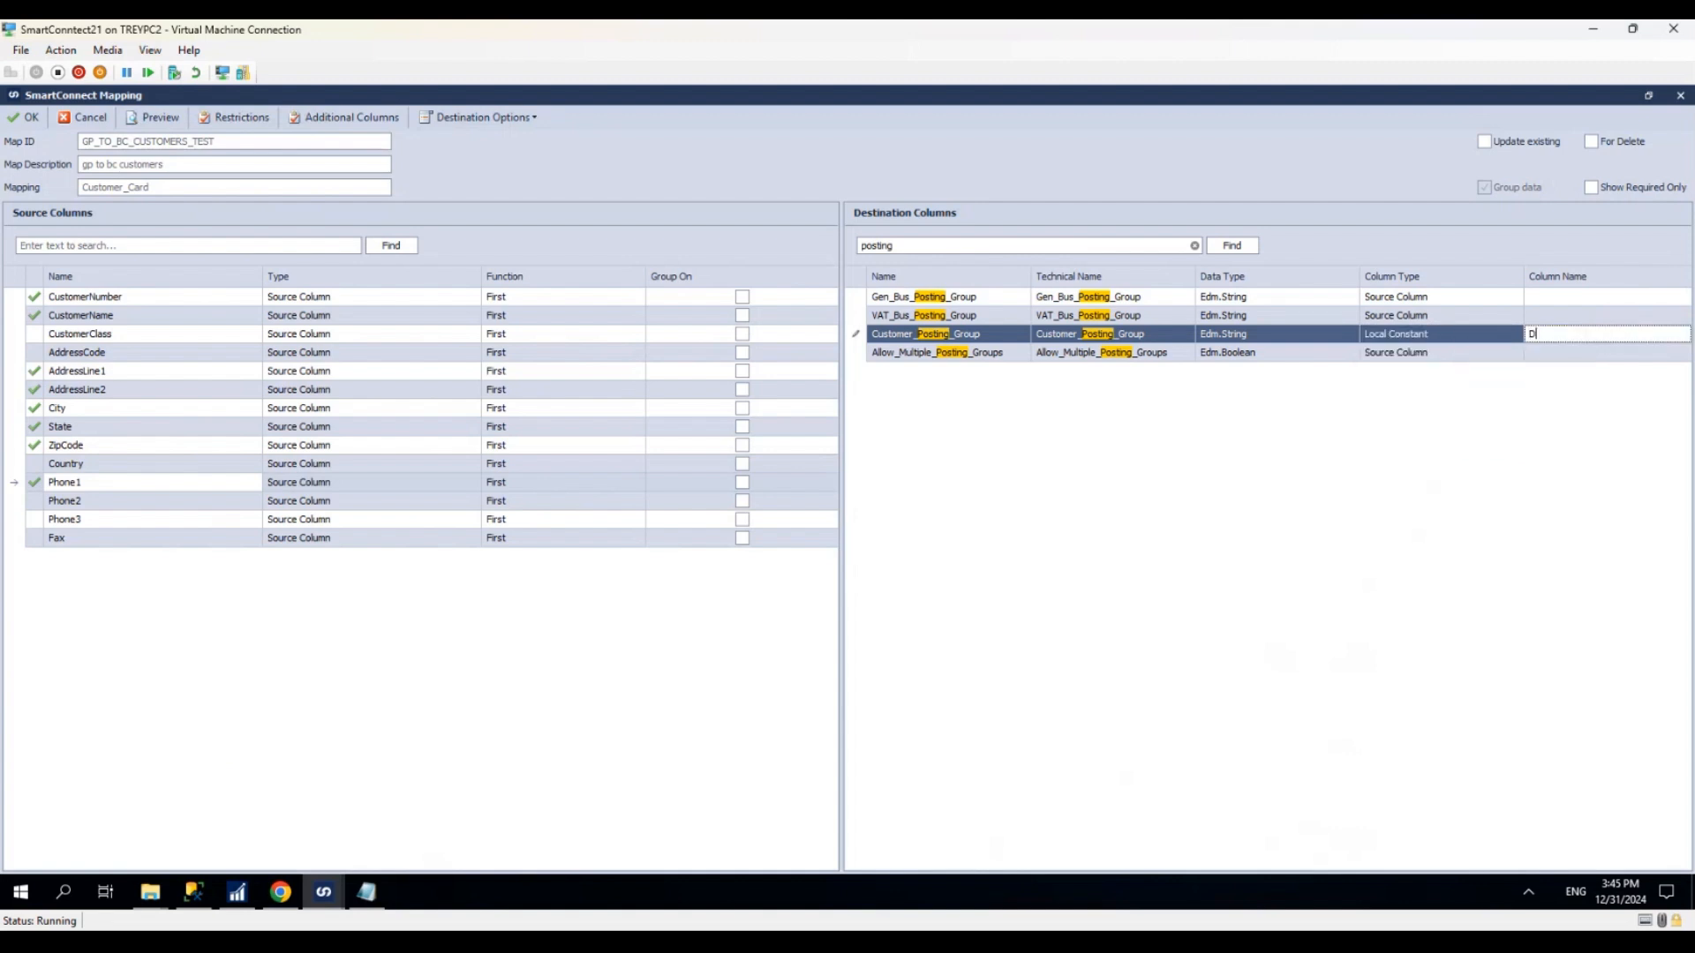
type("OMESTIC")
Step: Set the Gen_Bus_Posting_Group destination column to a Local Constant of DOMESTIC
left_click(1444, 295)
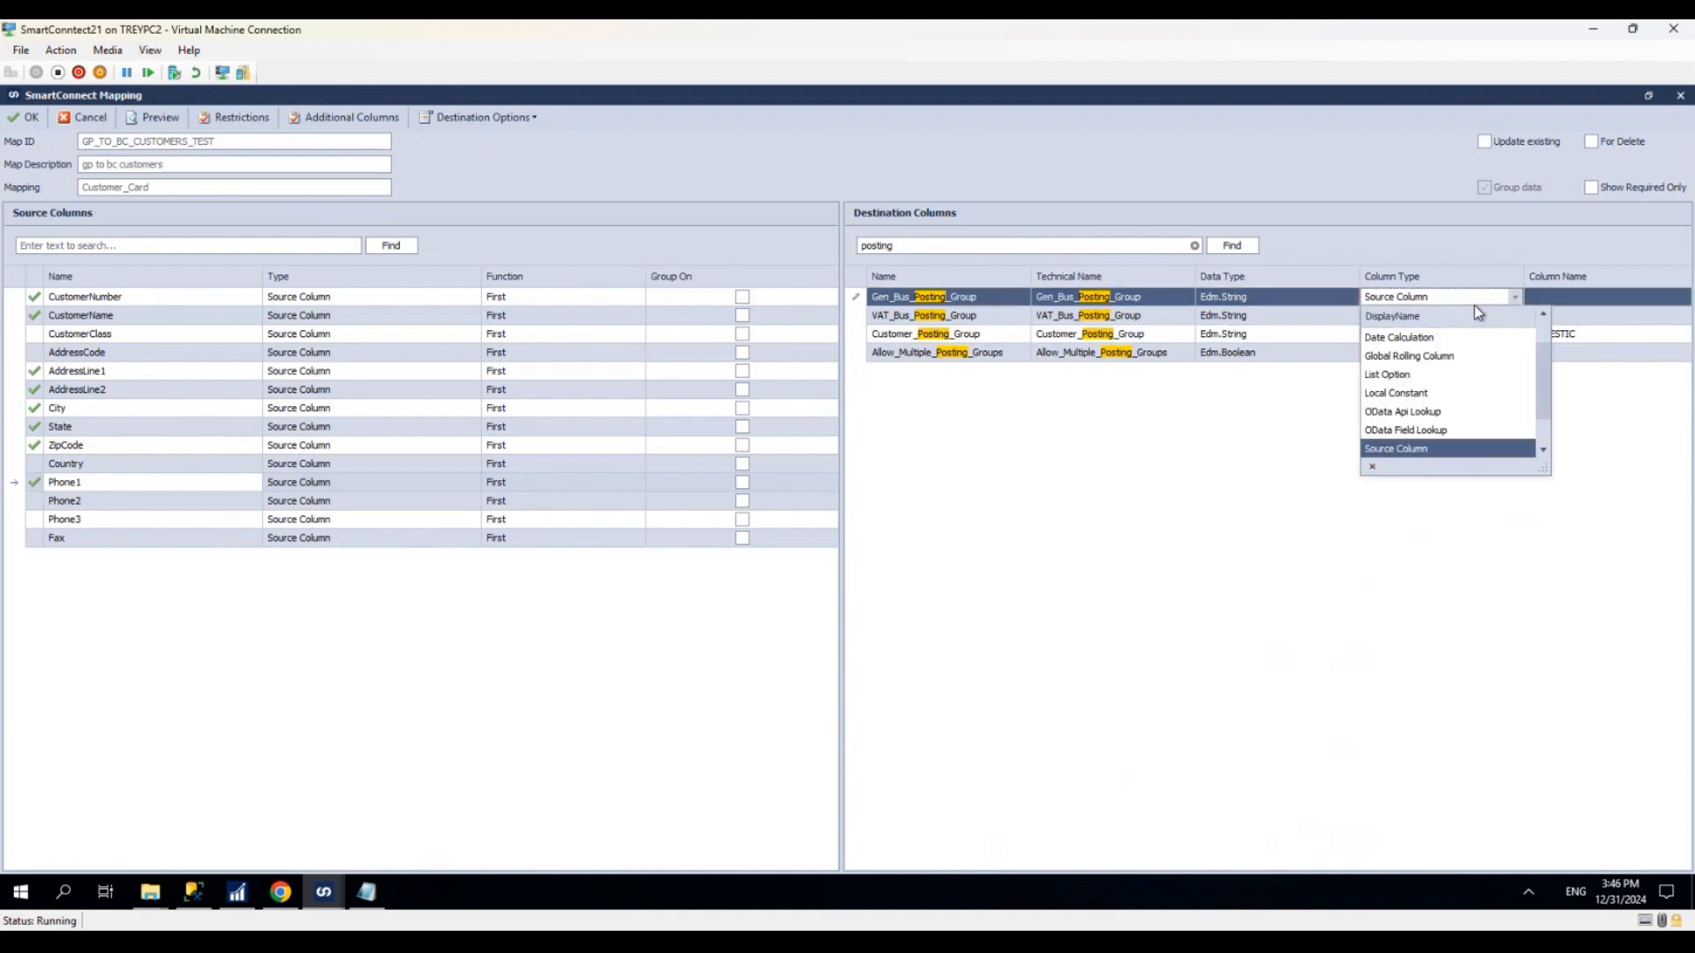
left_click(1418, 397)
left_click(1565, 299)
type("DOMESTIC")
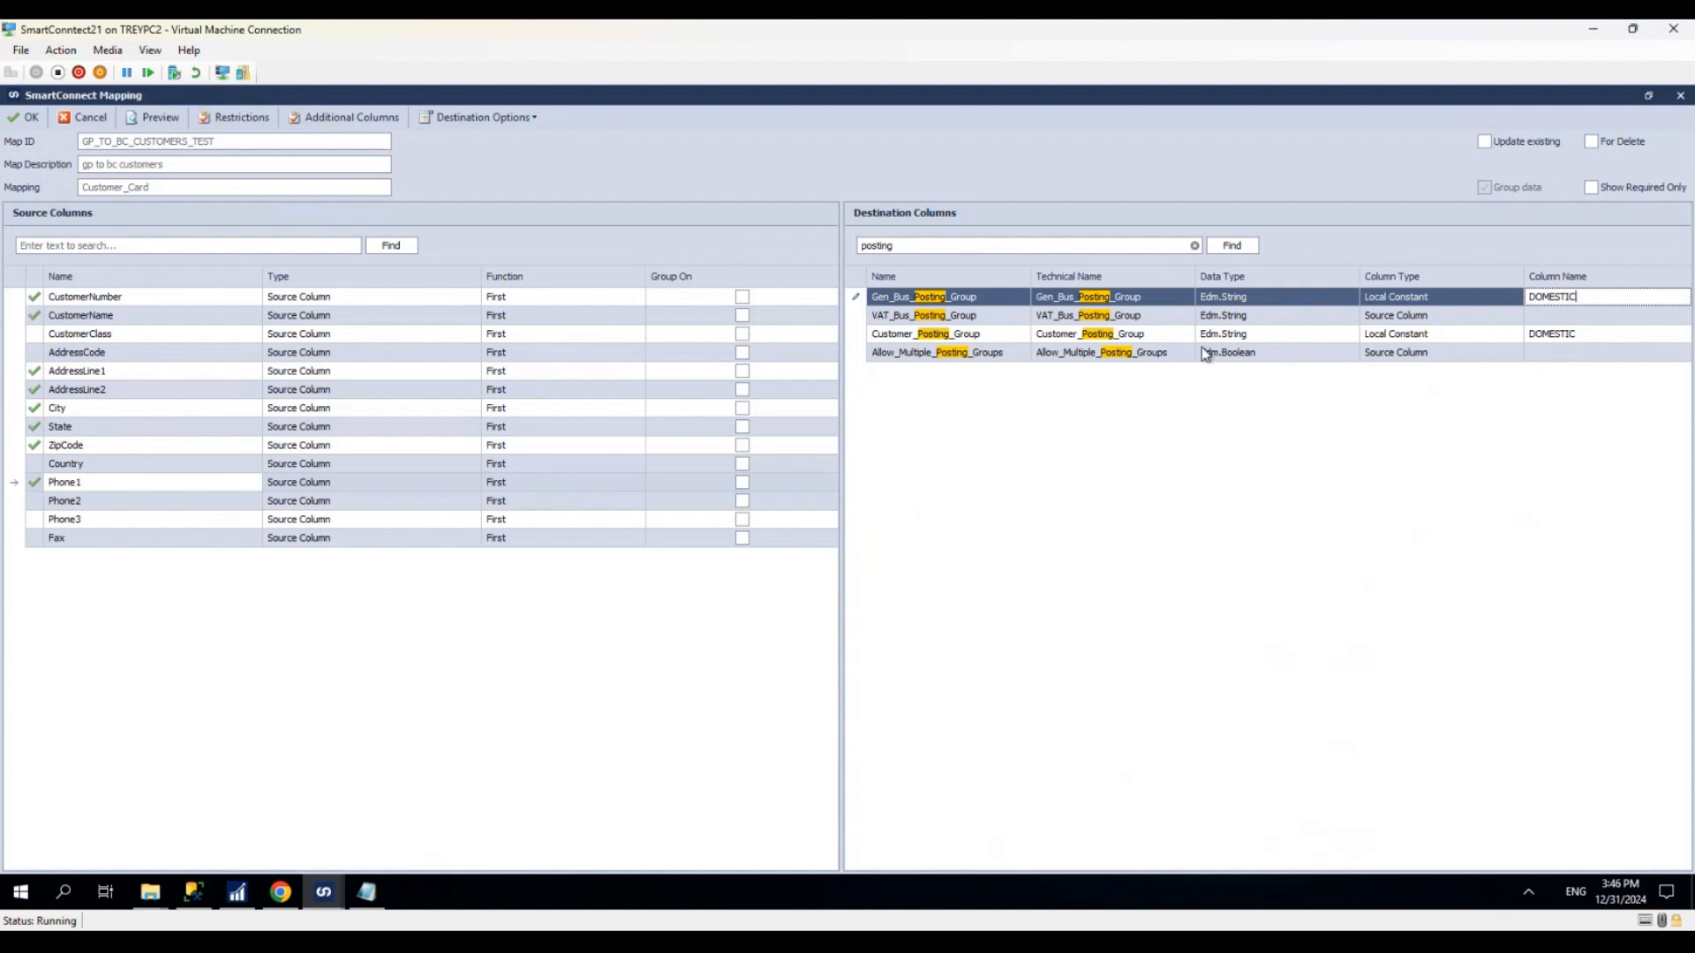
Step: Clear the destination filter and sort the destination columns by Column Name in descending order to review the mapped fields
left_click(1195, 252)
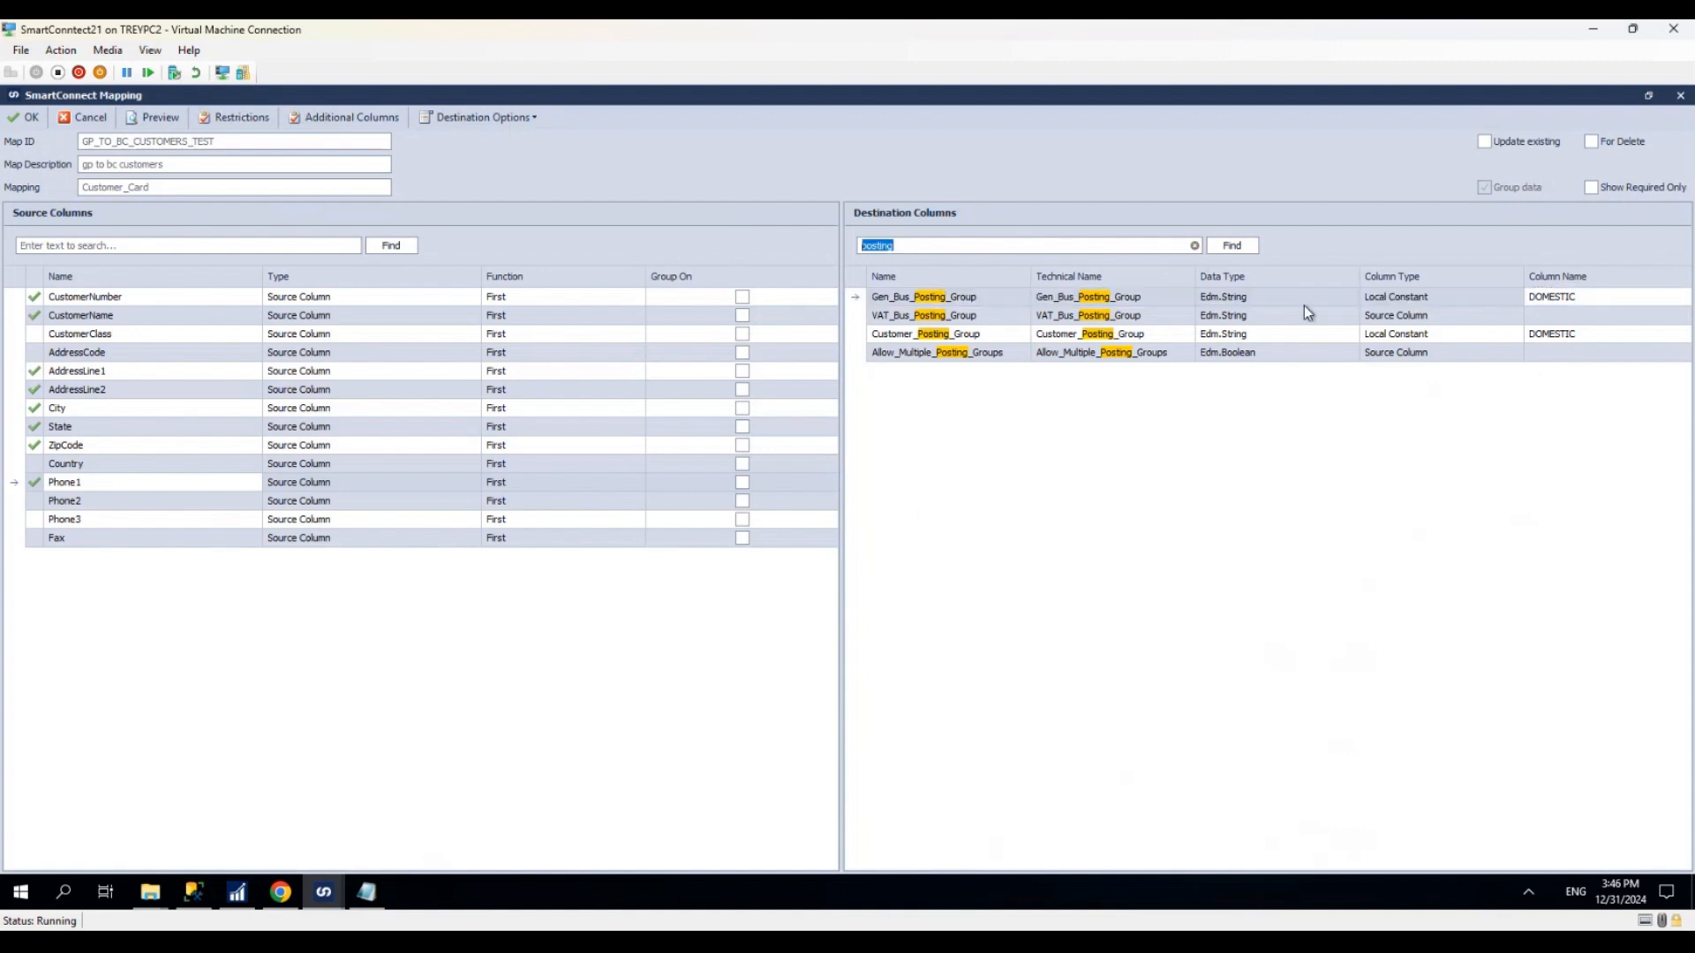
left_click(1194, 246)
left_click(1577, 277)
left_click(1577, 277)
scroll(1660, 292, "up", 2)
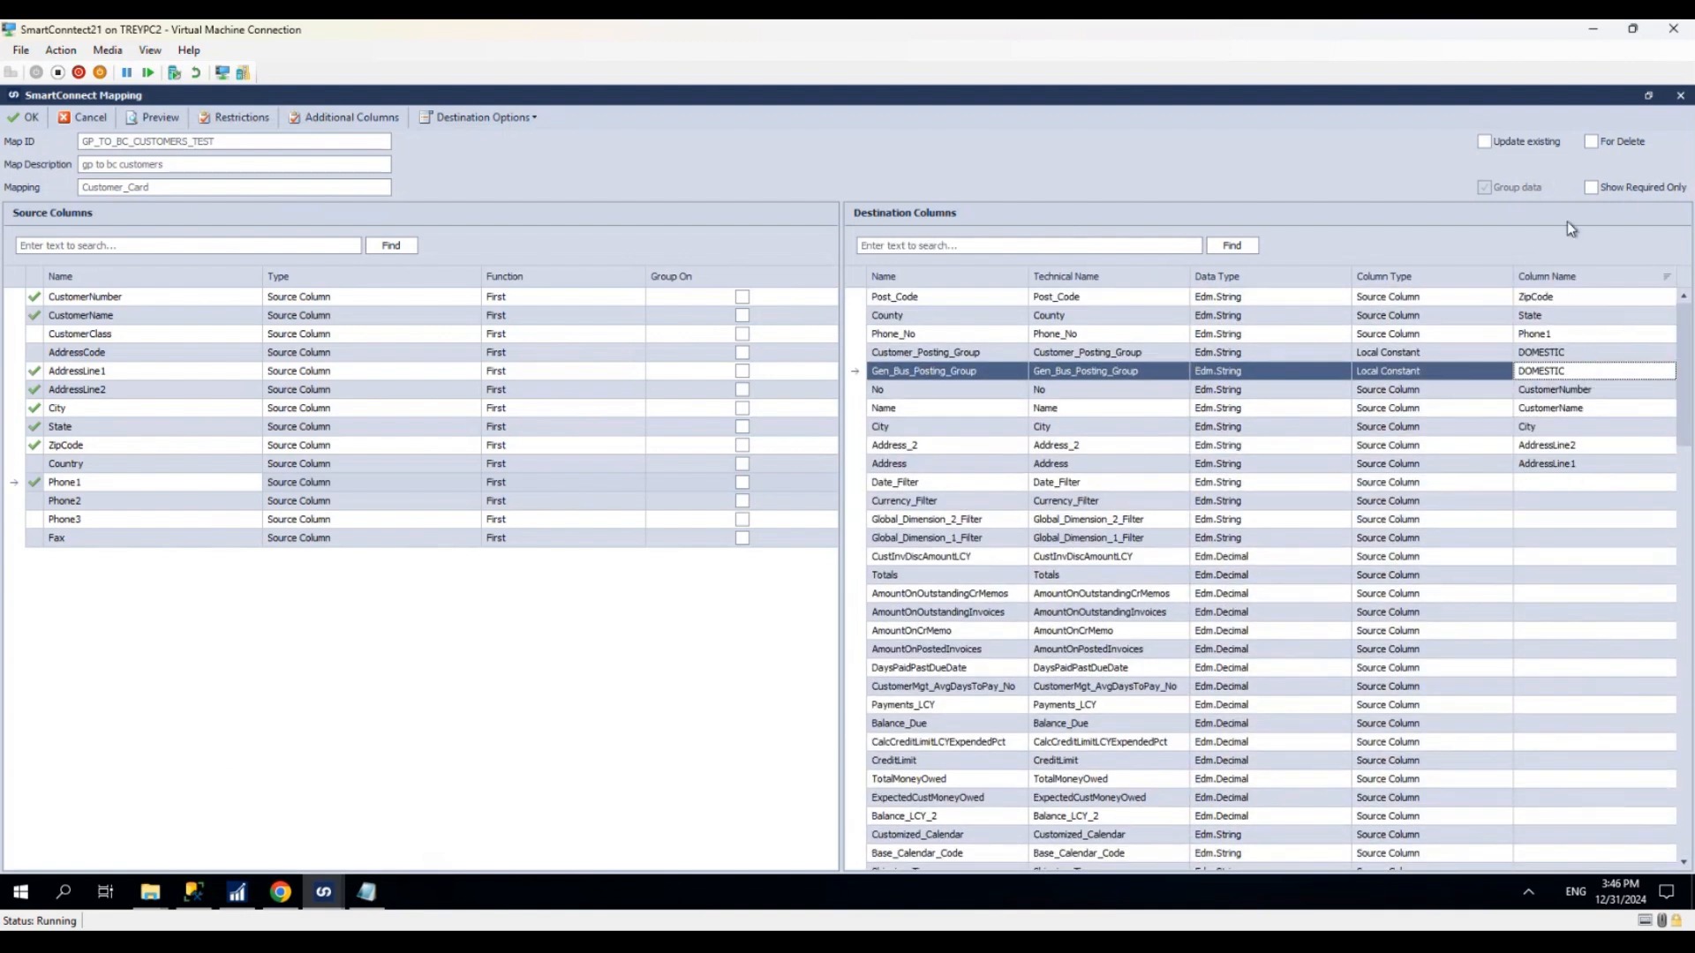
Step: Enable updating existing records, group the source on CustomerNumber, and accept the Customer_Card mapping
left_click(1490, 145)
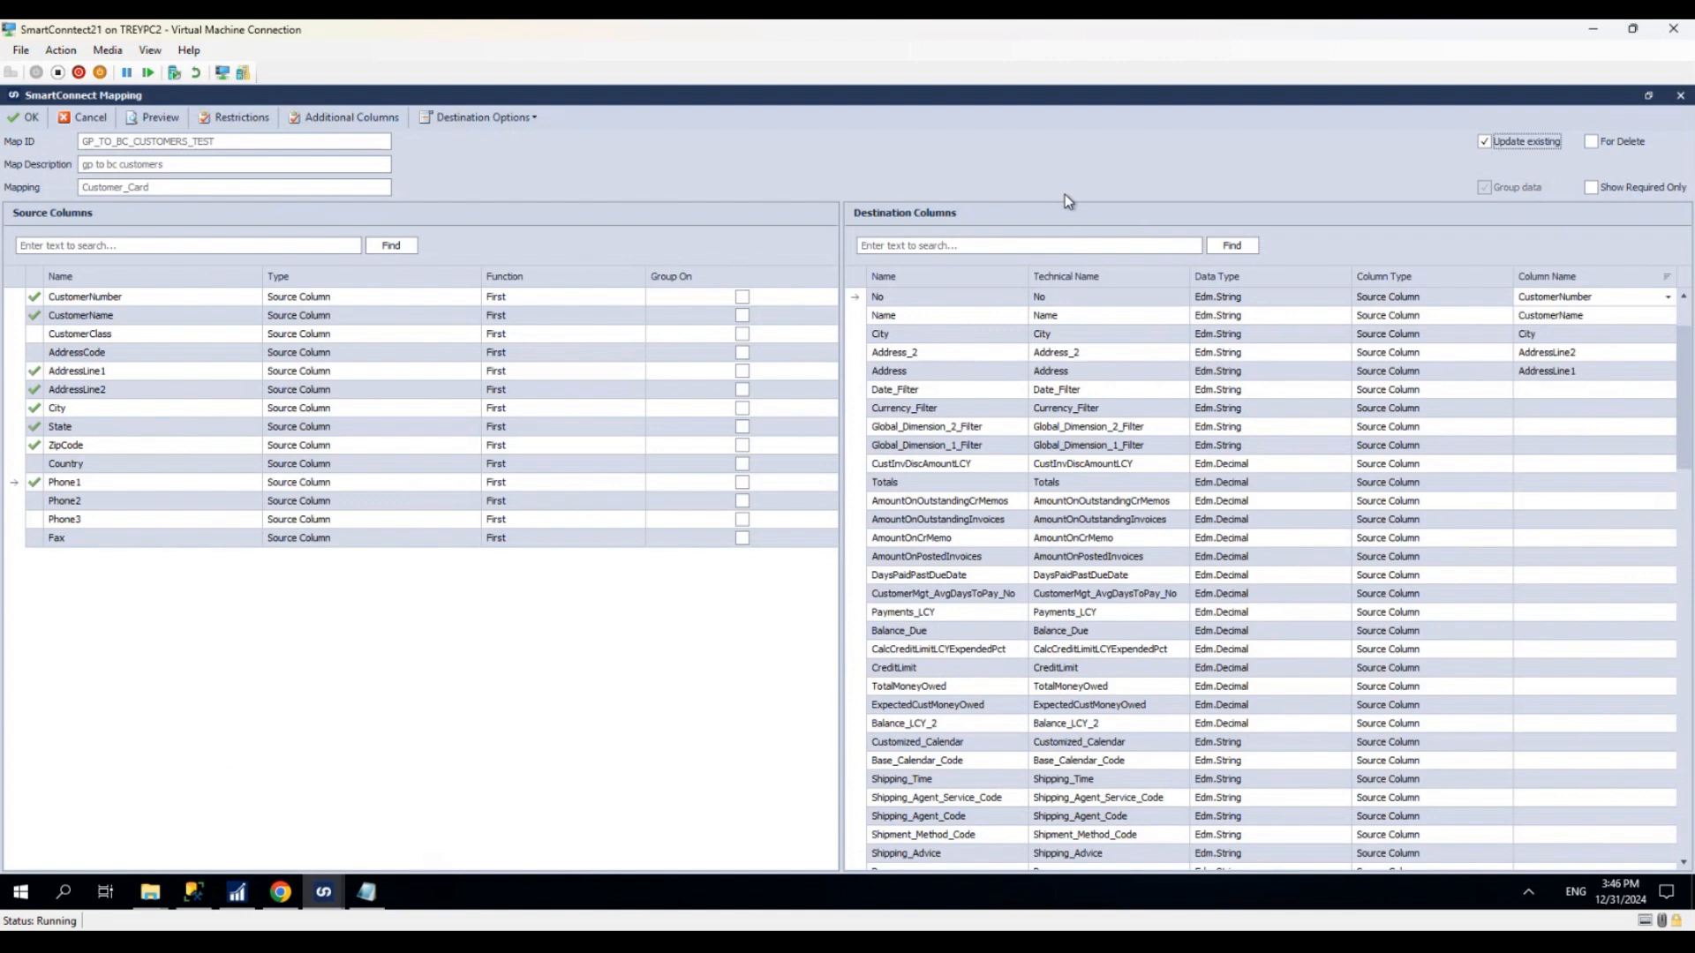
scroll(1113, 469, "up", 2)
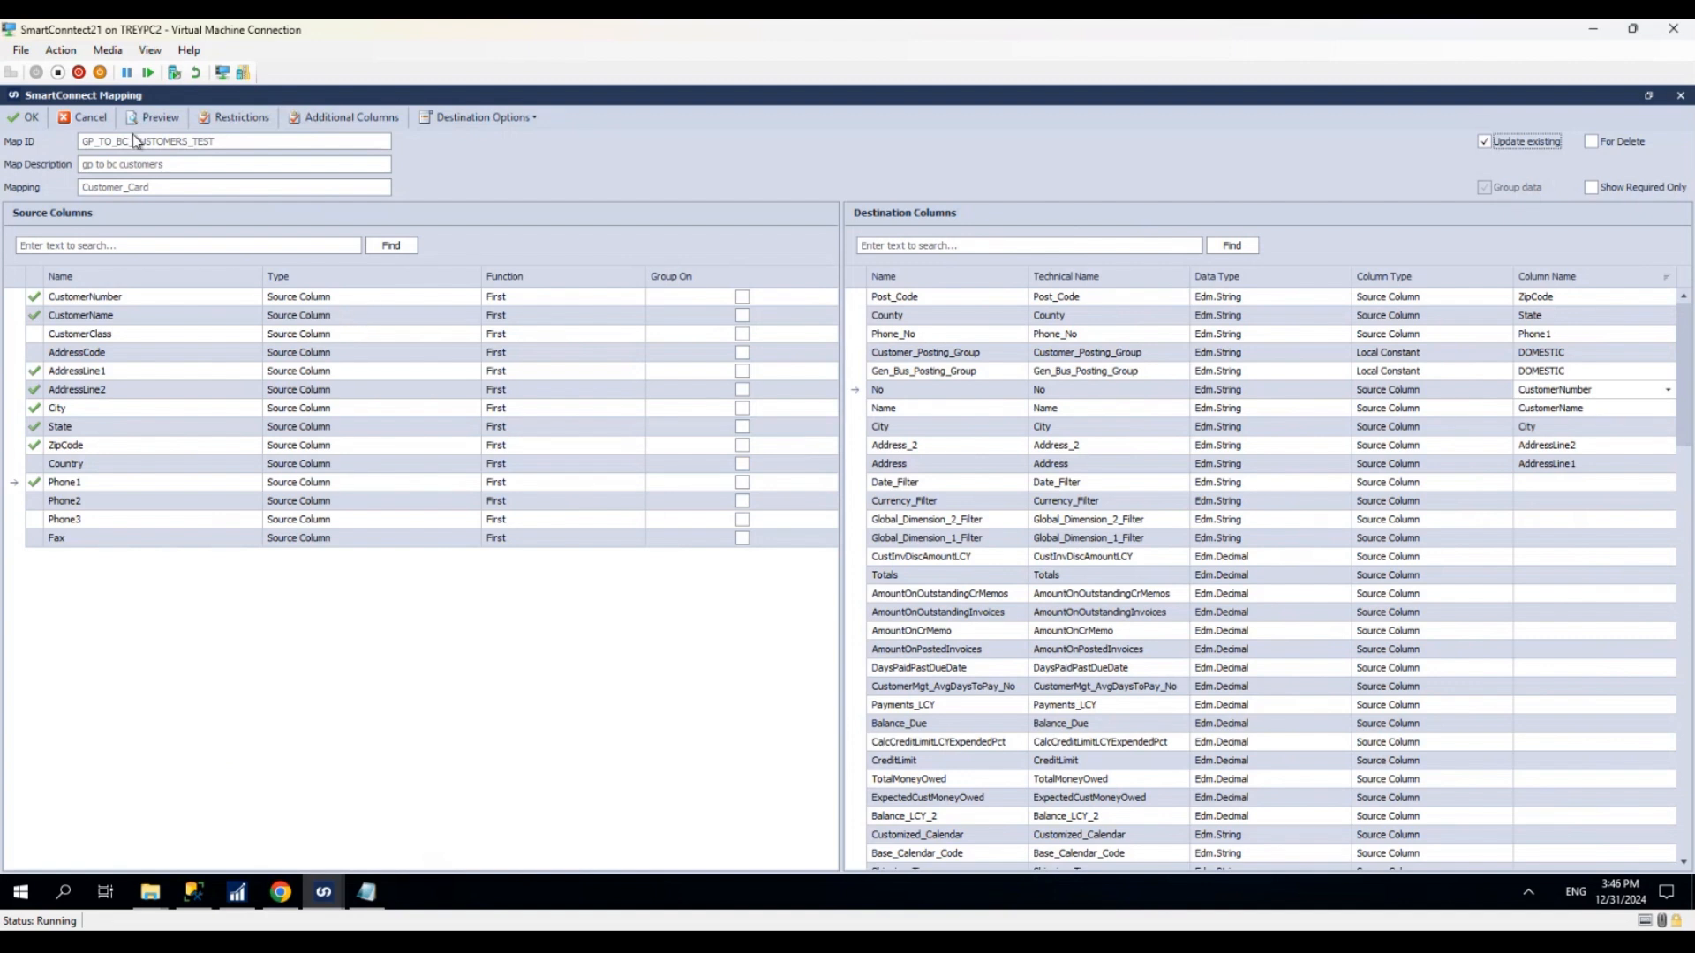
left_click(744, 297)
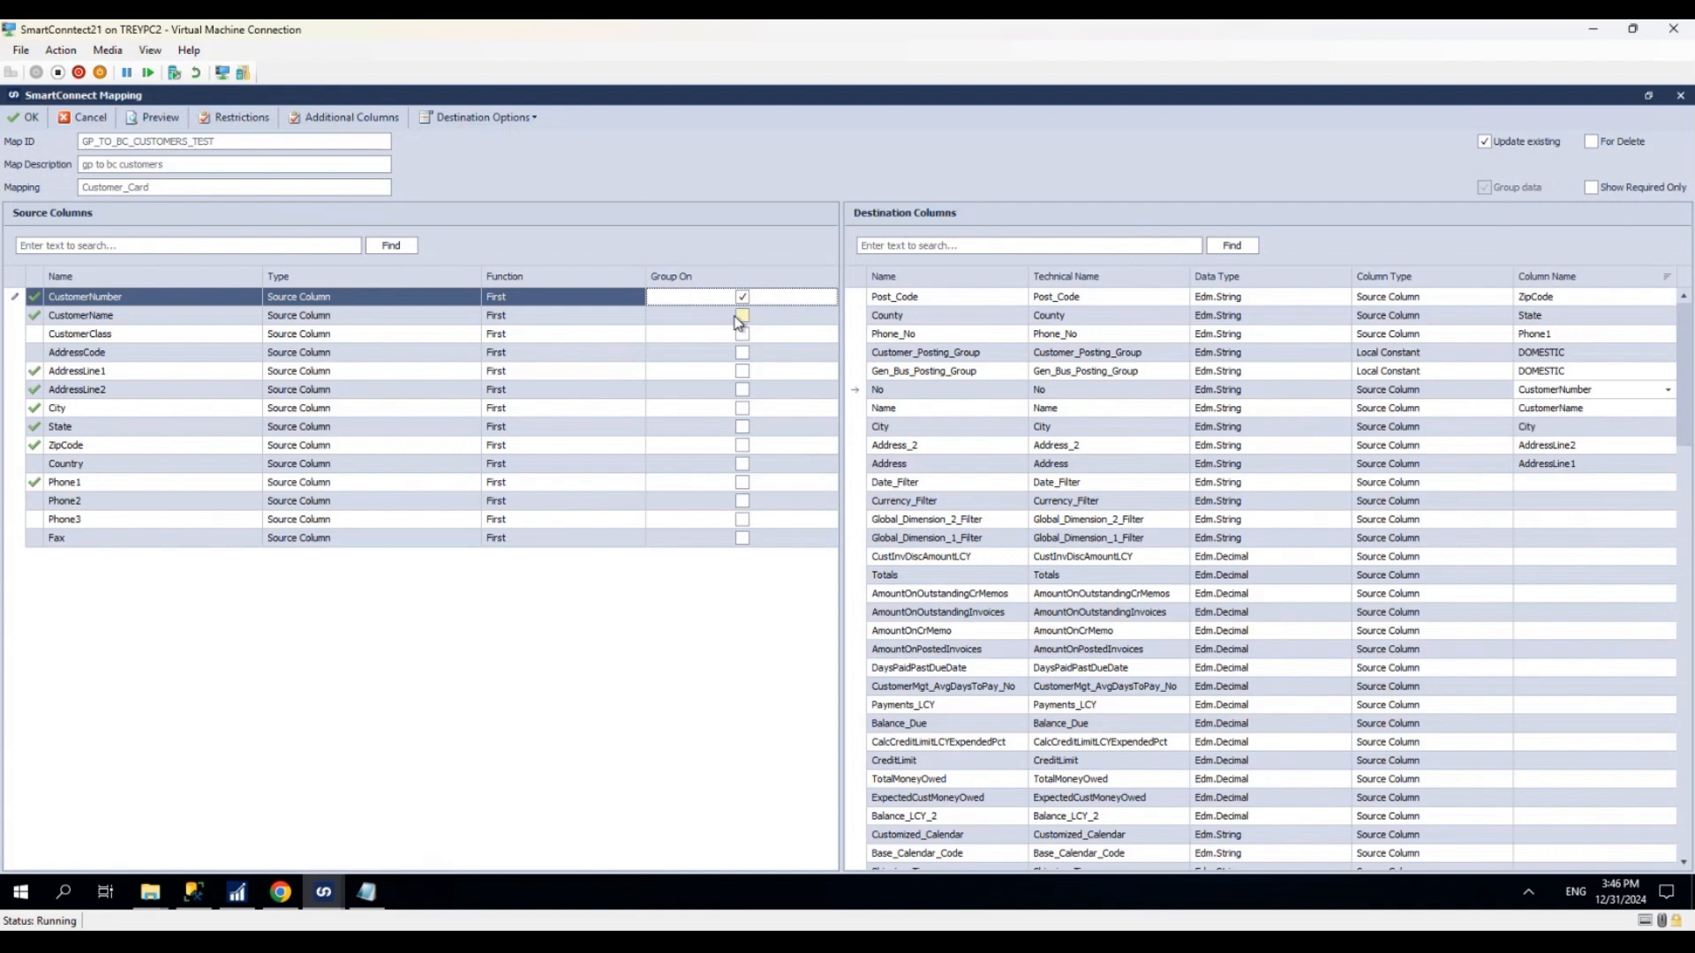
left_click(23, 115)
Step: Run the GP_TO_BC_CUSTOMERS_TEST integration and cancel the run while records are processing
left_click(741, 155)
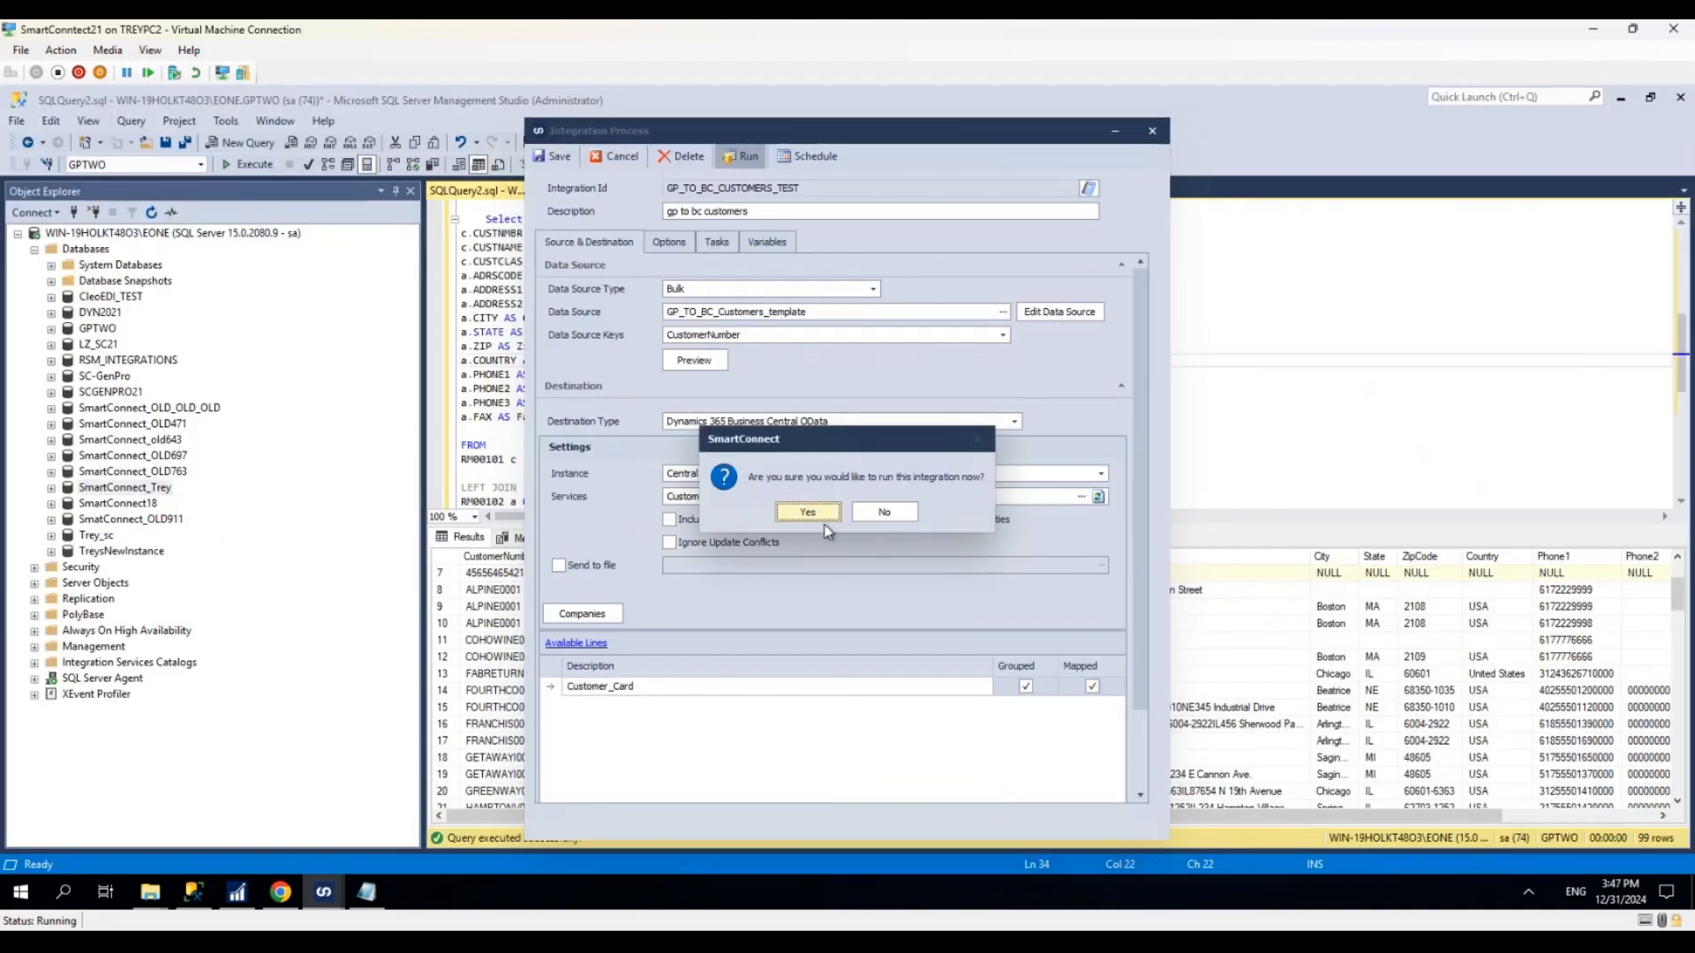
left_click(806, 513)
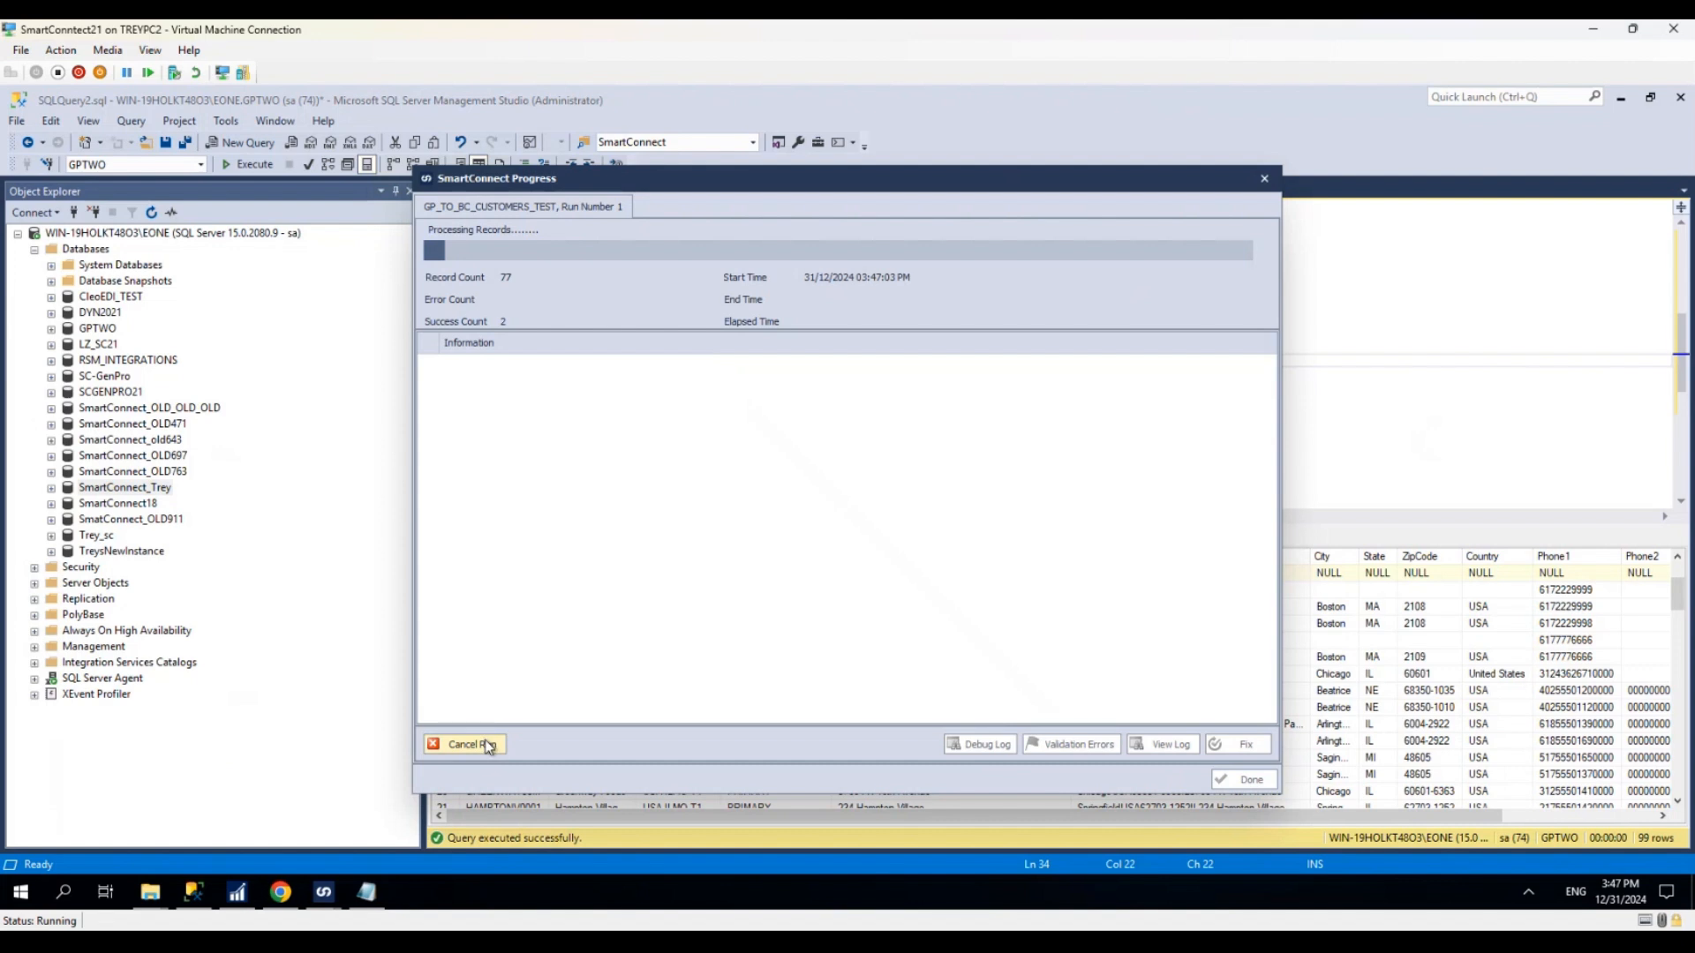
left_click(489, 747)
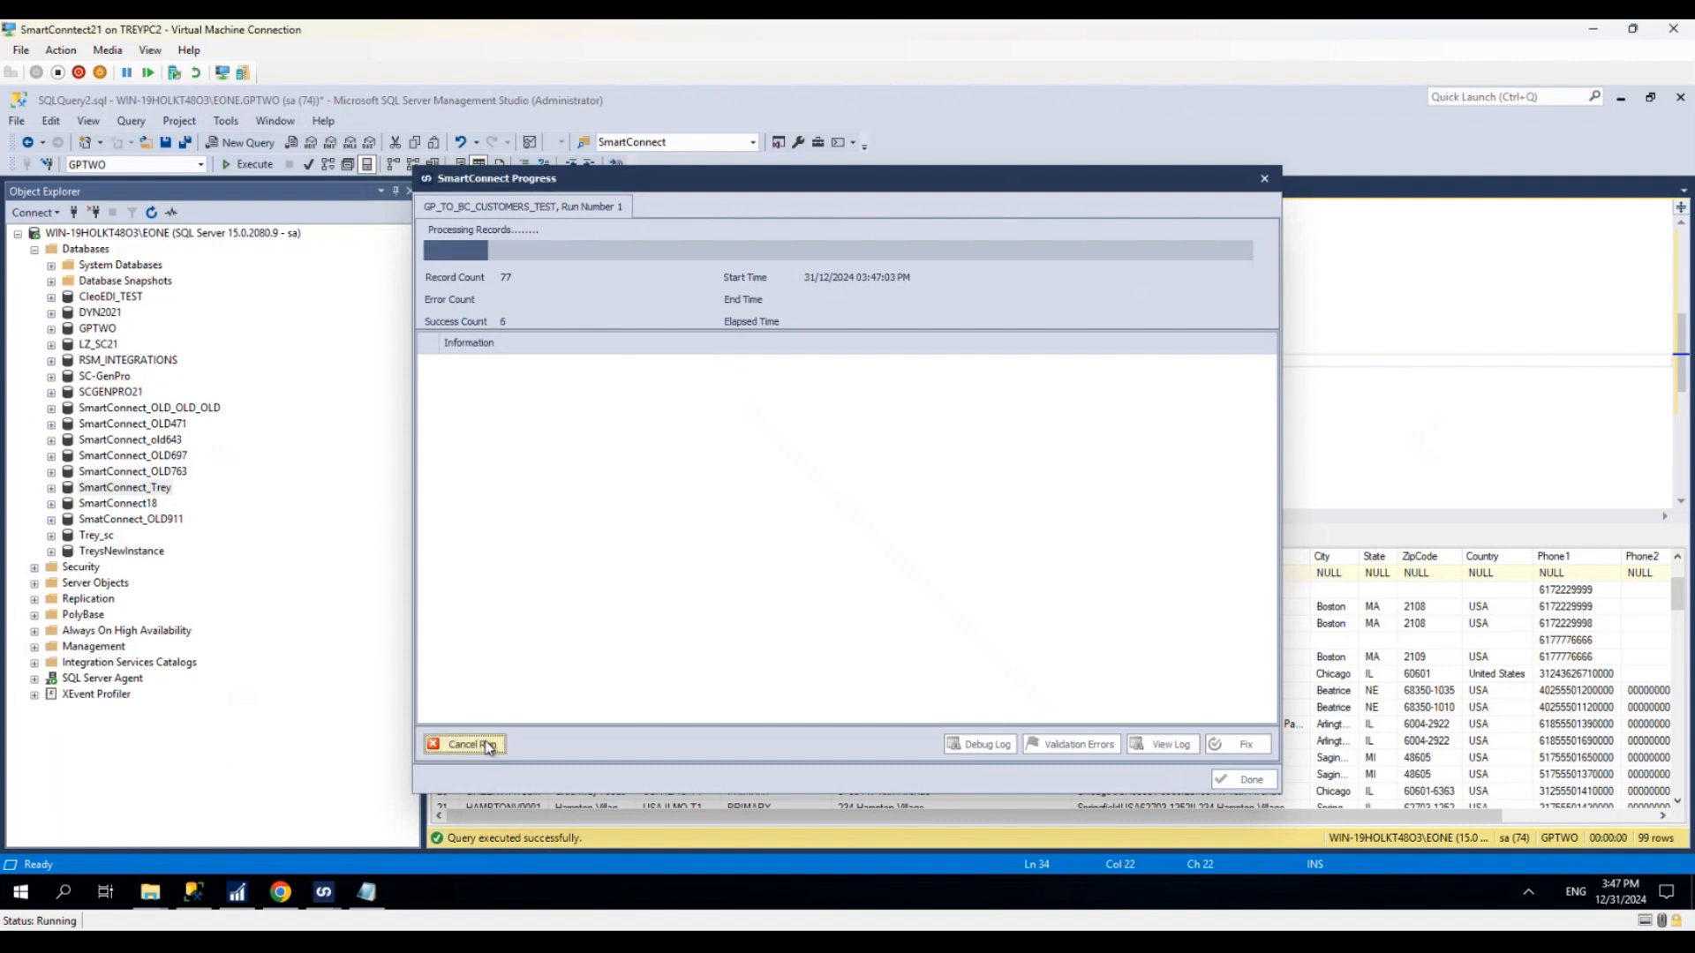